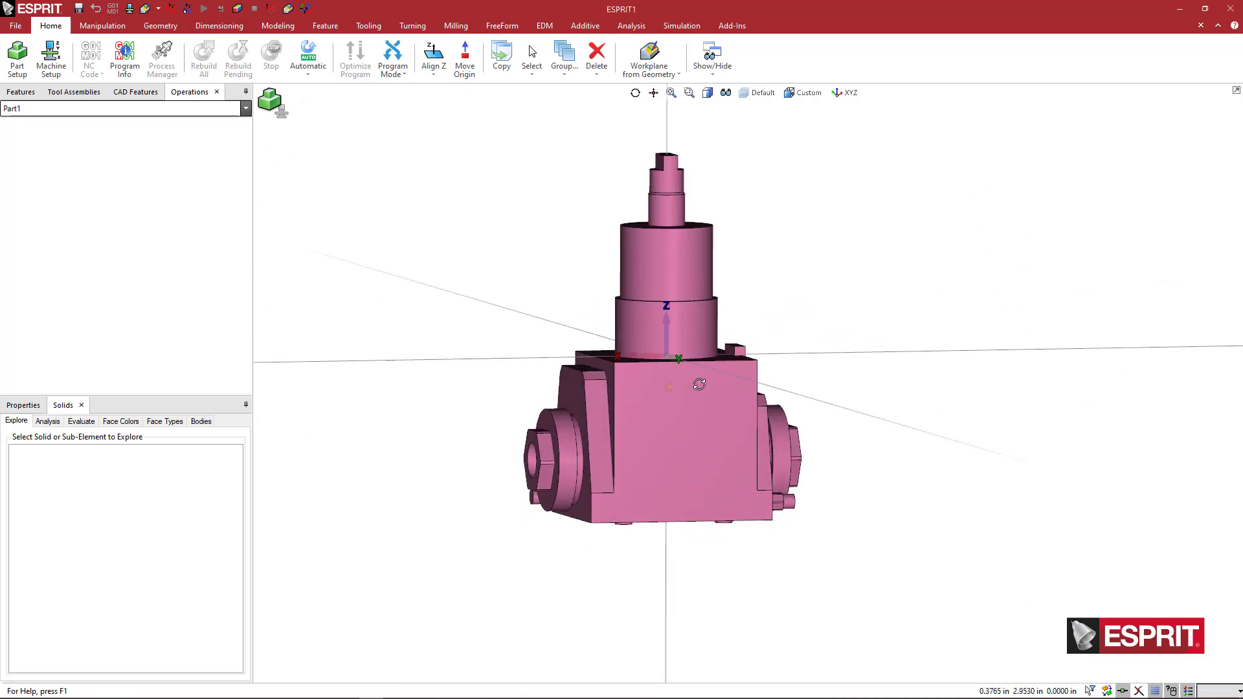
# Step: Orbit and zoom around the holder to inspect its head block and lettered bottom face
pyautogui.scroll(5, 572, 464)
pyautogui.scroll(2, 573, 465)
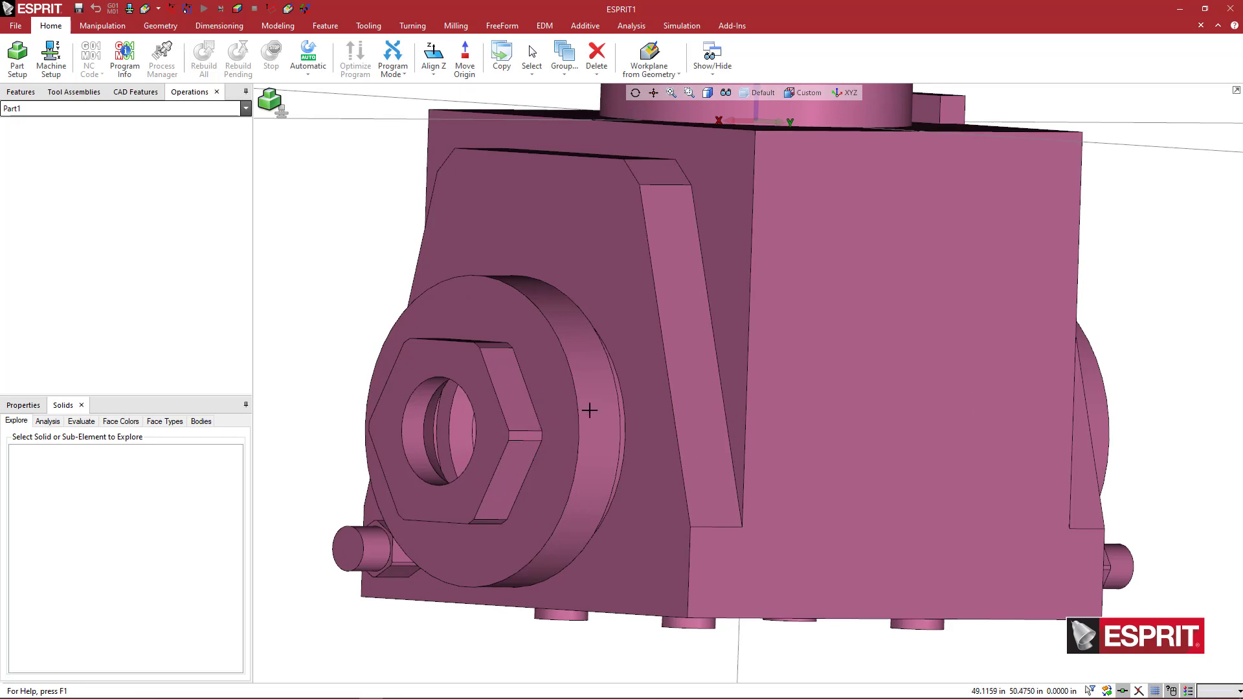
pyautogui.scroll(-2, 601, 405)
pyautogui.click(430, 324)
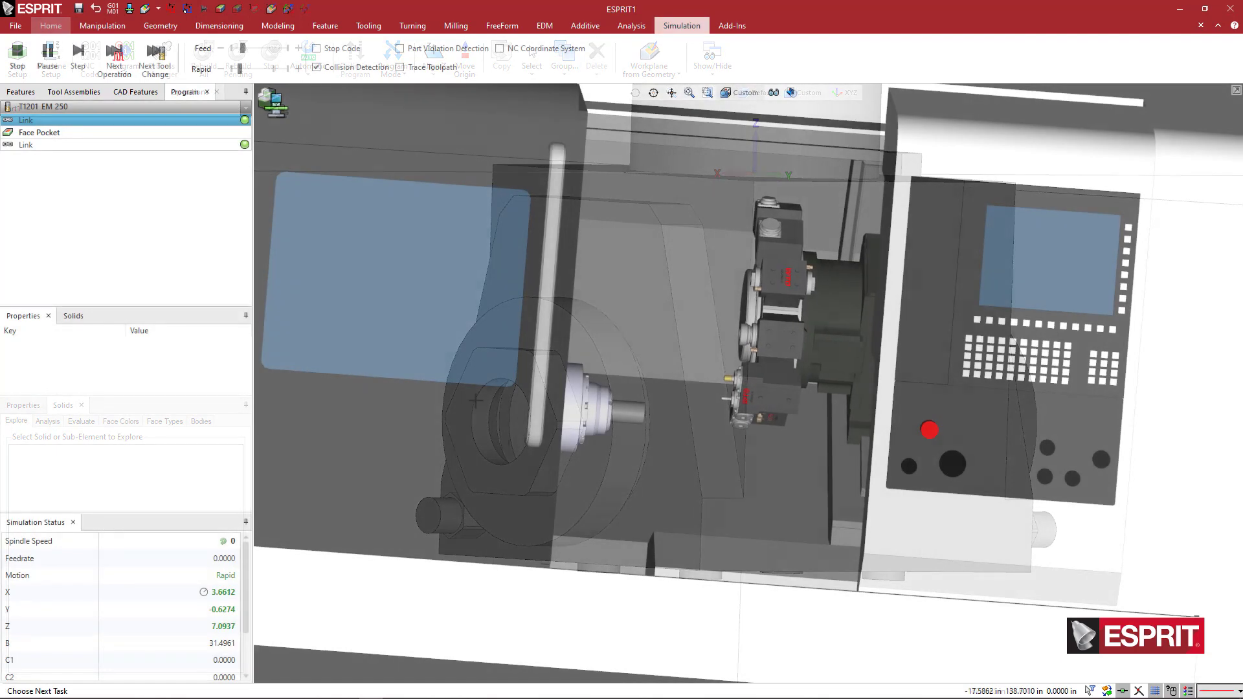
pyautogui.scroll(8, 810, 337)
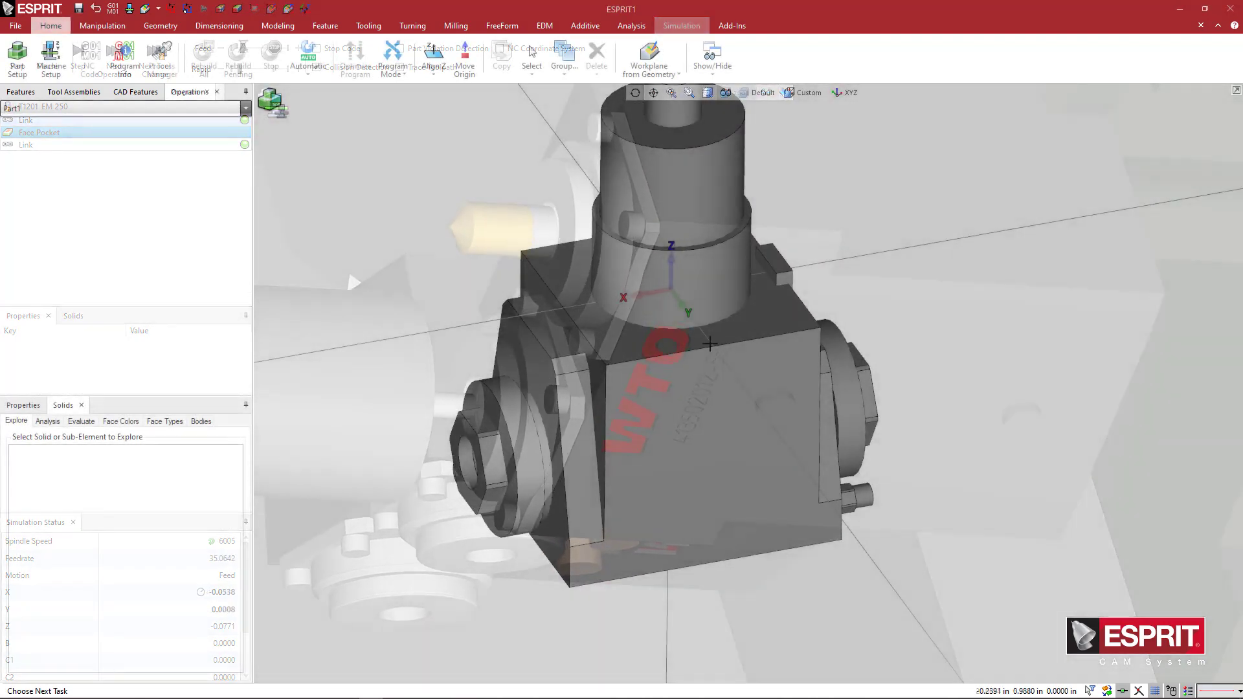
pyautogui.moveTo(726, 445); pyautogui.dragTo(694, 500, button='middle')
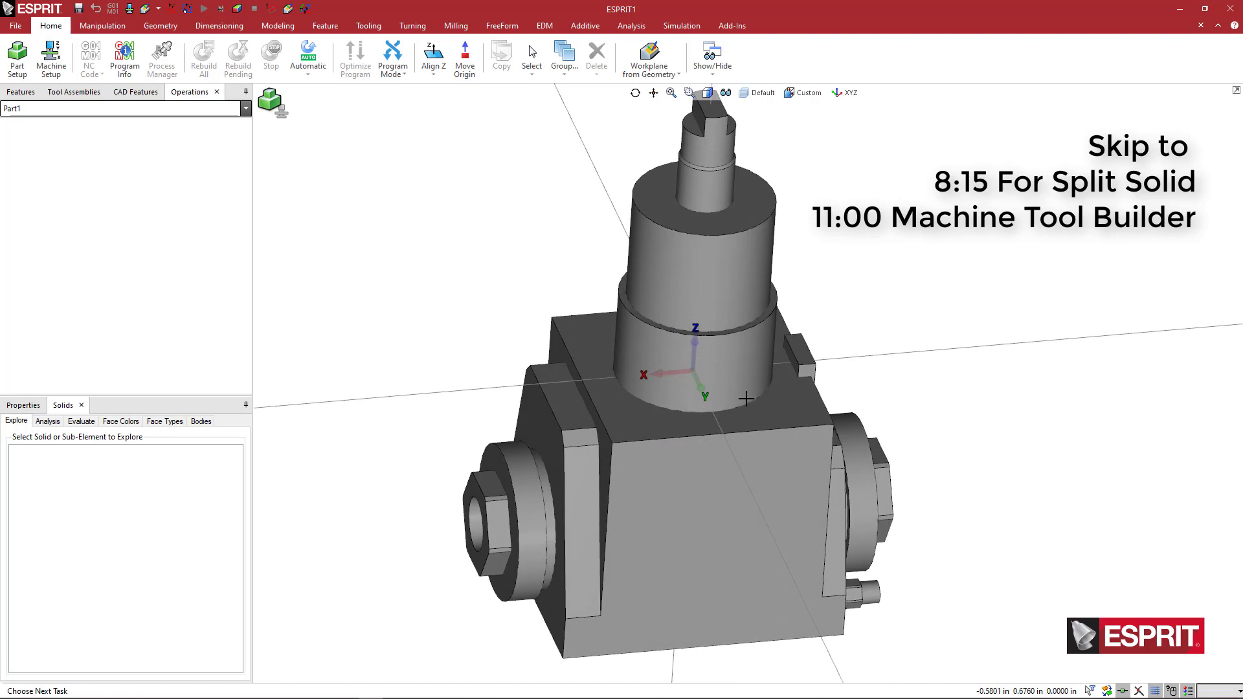
pyautogui.click(779, 404)
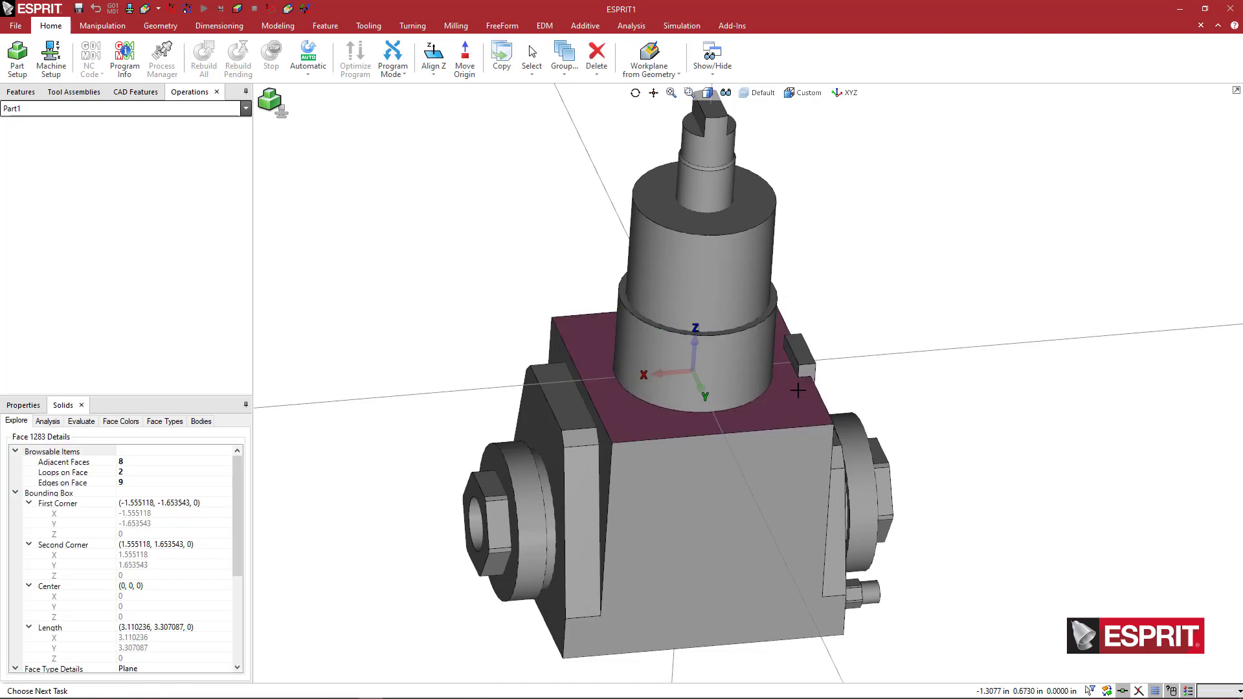
pyautogui.moveTo(796, 388)
pyautogui.mouseDown(button='middle')
pyautogui.moveTo(777, 382)
pyautogui.moveTo(802, 370)
pyautogui.mouseUp(button='middle')
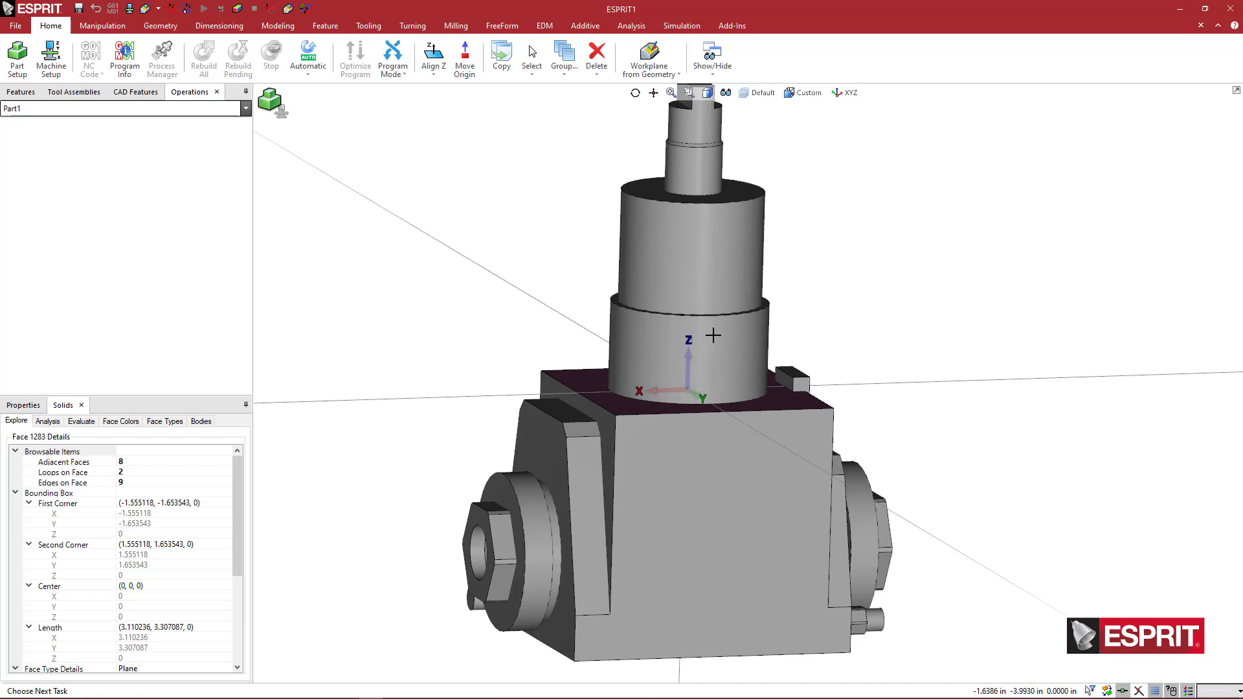
pyautogui.moveTo(713, 341); pyautogui.dragTo(674, 395, button='middle')
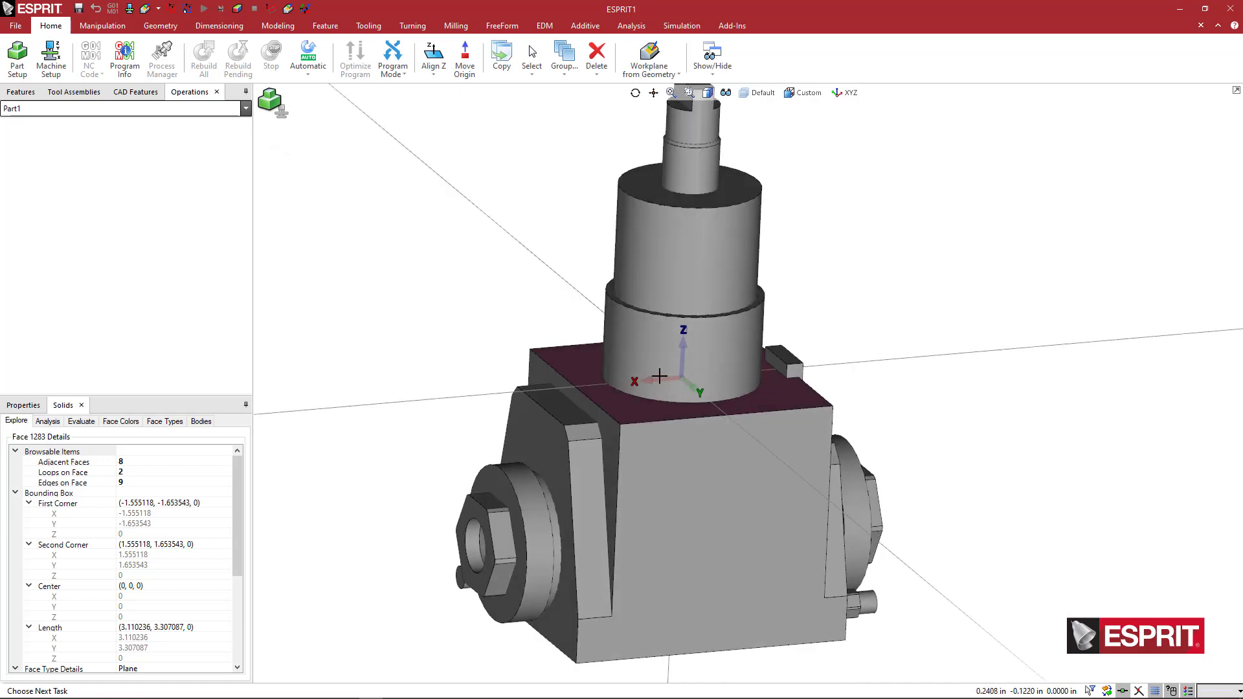
pyautogui.moveTo(685, 441); pyautogui.dragTo(652, 440, button='middle')
pyautogui.scroll(-3, 651, 446)
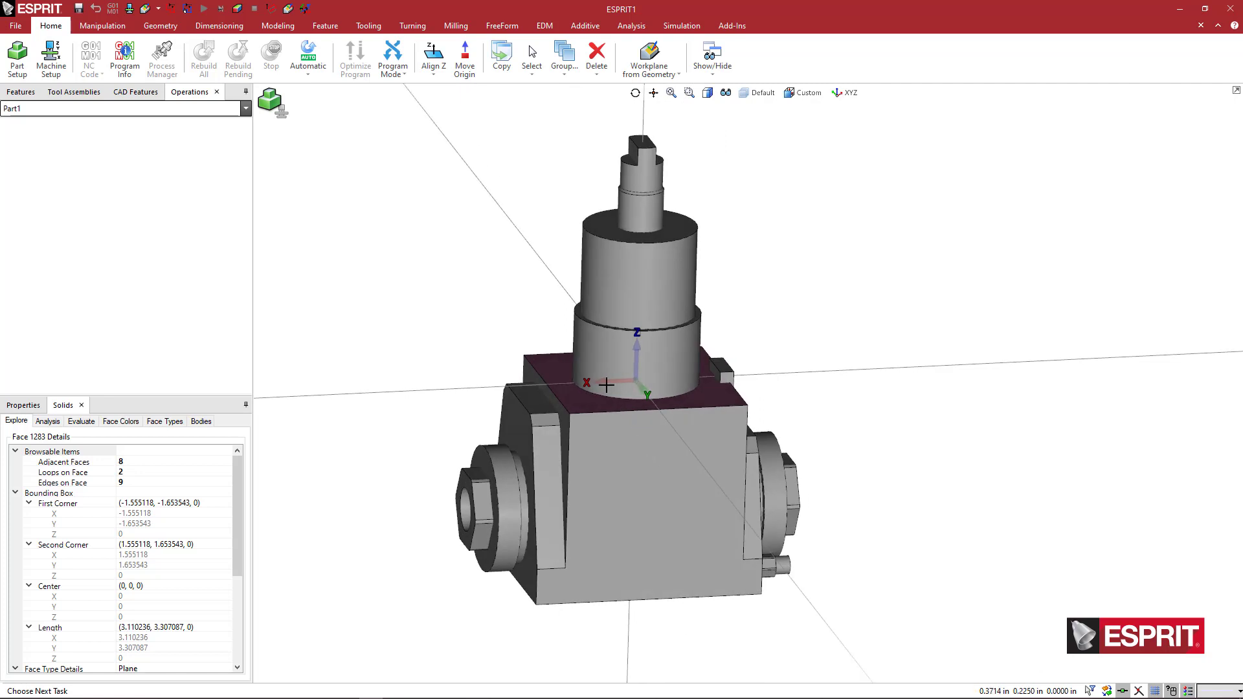
pyautogui.moveTo(769, 356); pyautogui.dragTo(760, 360, button='middle')
pyautogui.click(758, 355)
pyautogui.scroll(1, 733, 369)
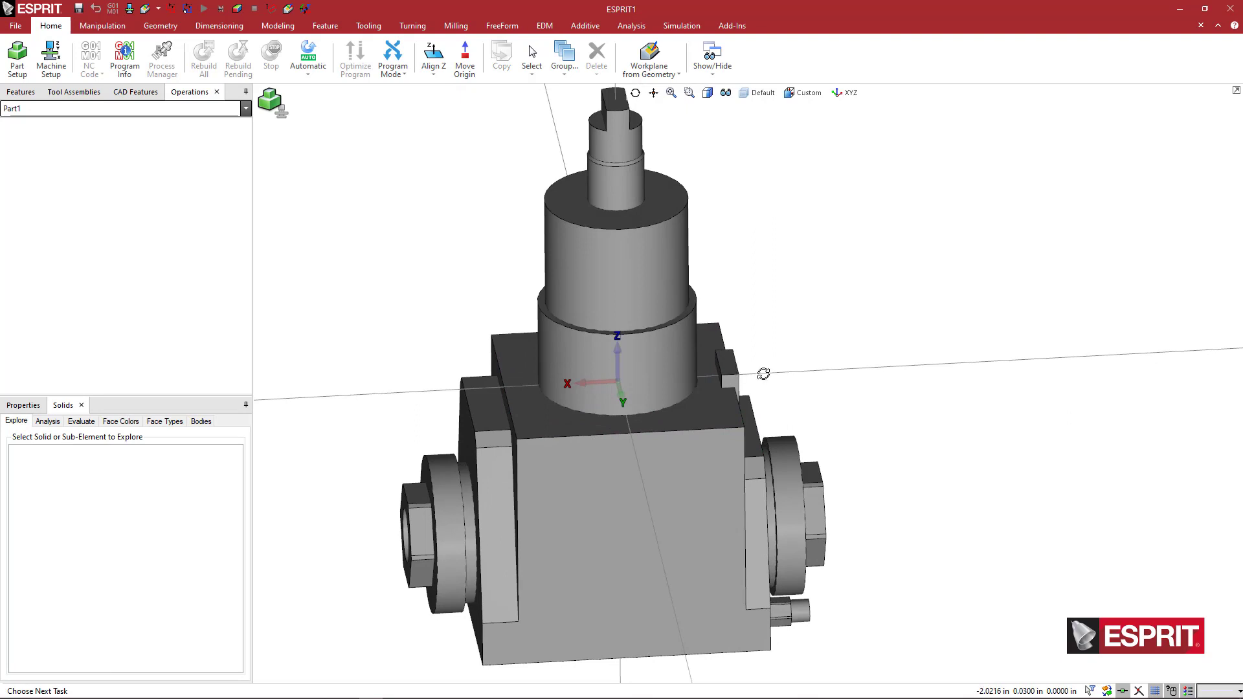
pyautogui.moveTo(728, 370)
pyautogui.mouseDown(button='middle')
pyautogui.moveTo(749, 369)
pyautogui.moveTo(736, 370)
pyautogui.mouseUp(button='middle')
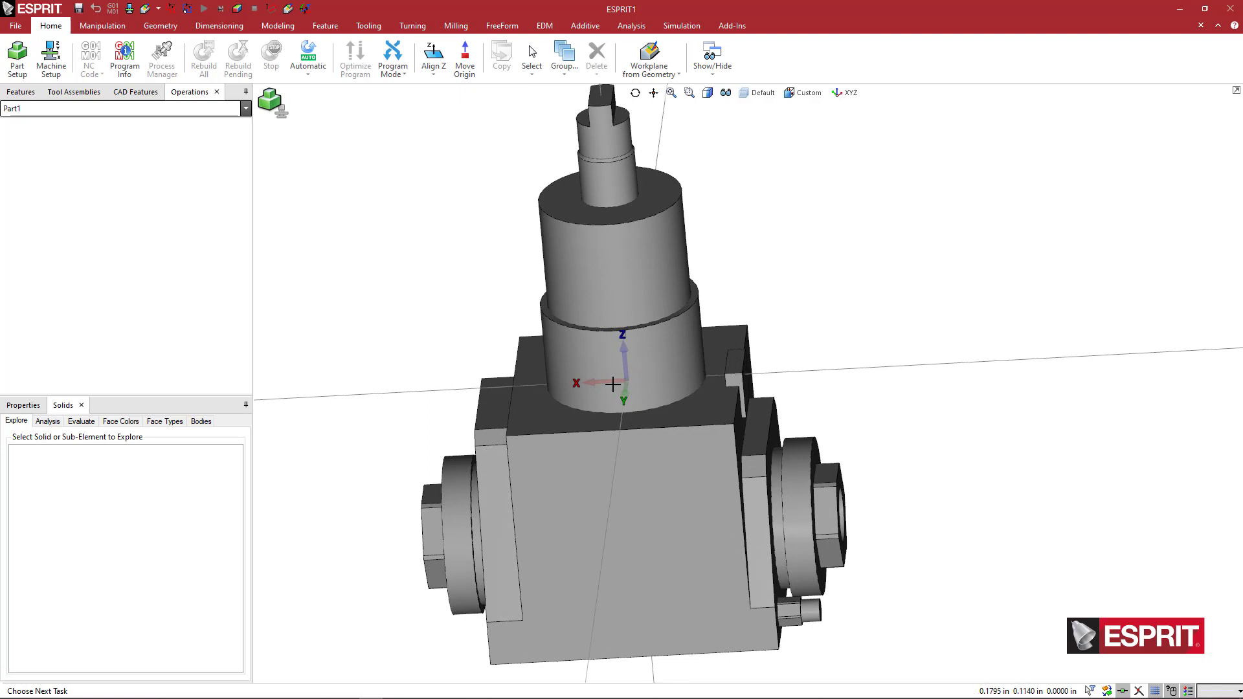
pyautogui.moveTo(612, 384); pyautogui.dragTo(606, 384, button='middle')
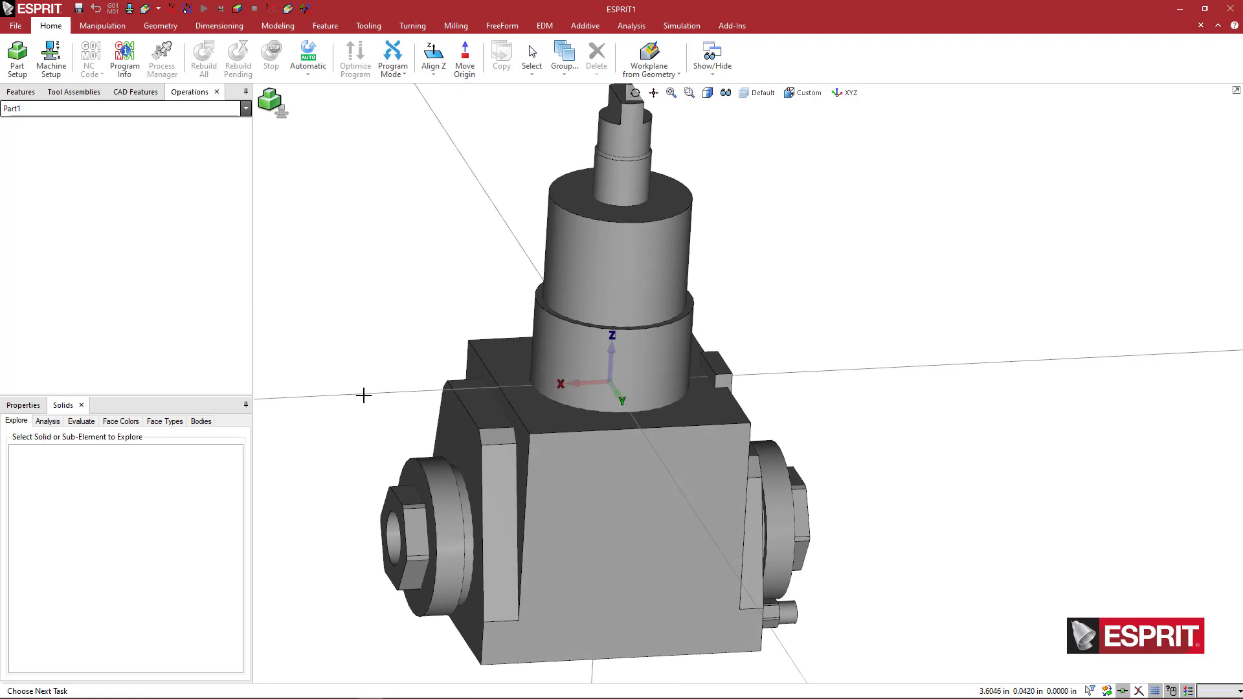
pyautogui.moveTo(471, 399); pyautogui.dragTo(622, 394, button='middle')
pyautogui.moveTo(487, 295); pyautogui.dragTo(486, 255, button='middle')
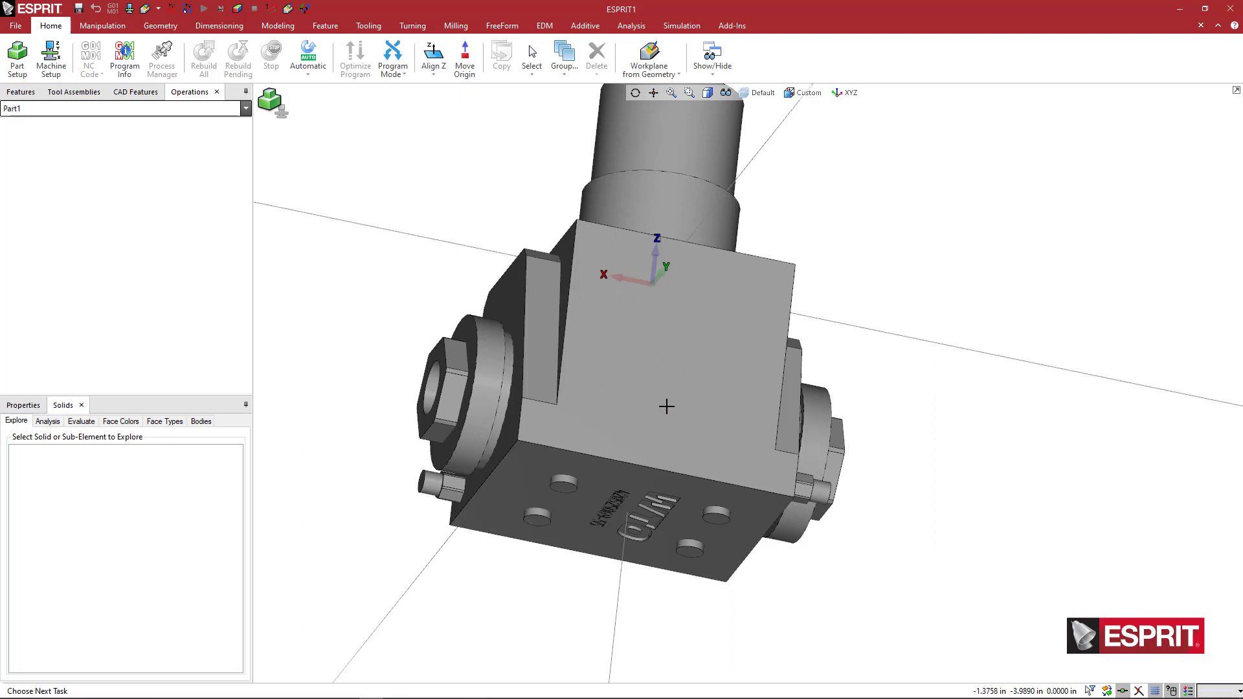
pyautogui.moveTo(659, 389); pyautogui.dragTo(671, 397, button='middle')
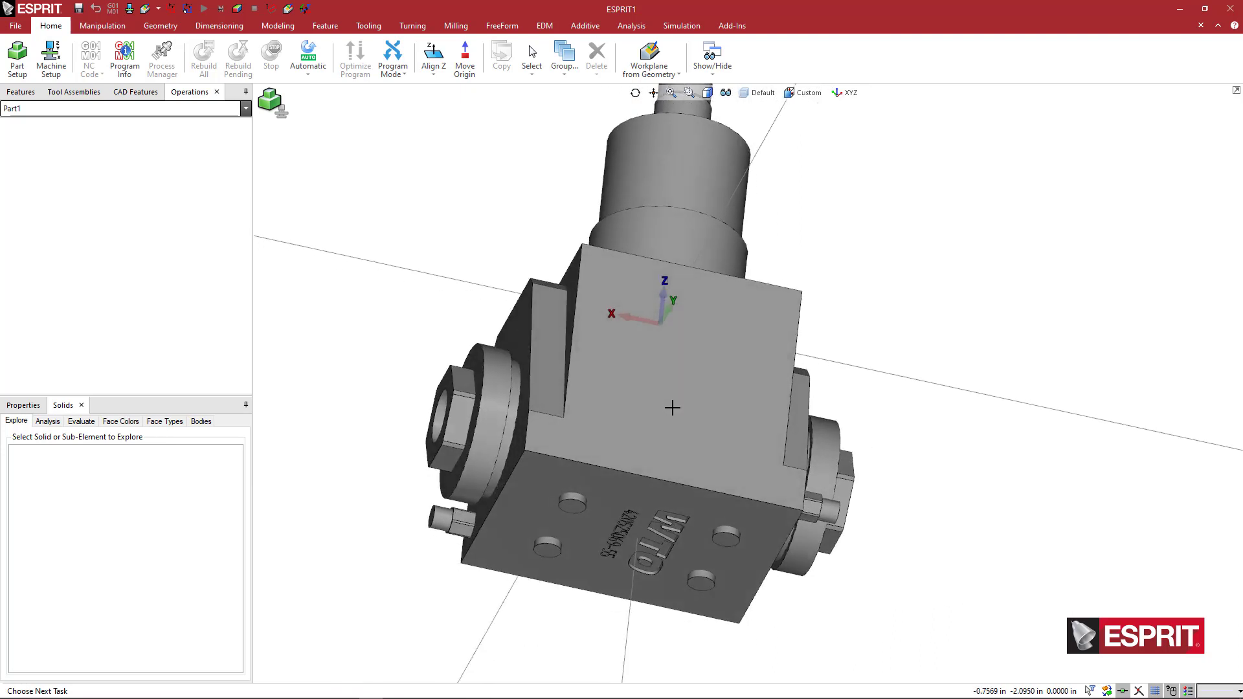
# Step: Select the whole solid and set its colour to dark grey, RGB 78, 78, 78
pyautogui.rightClick(472, 237)
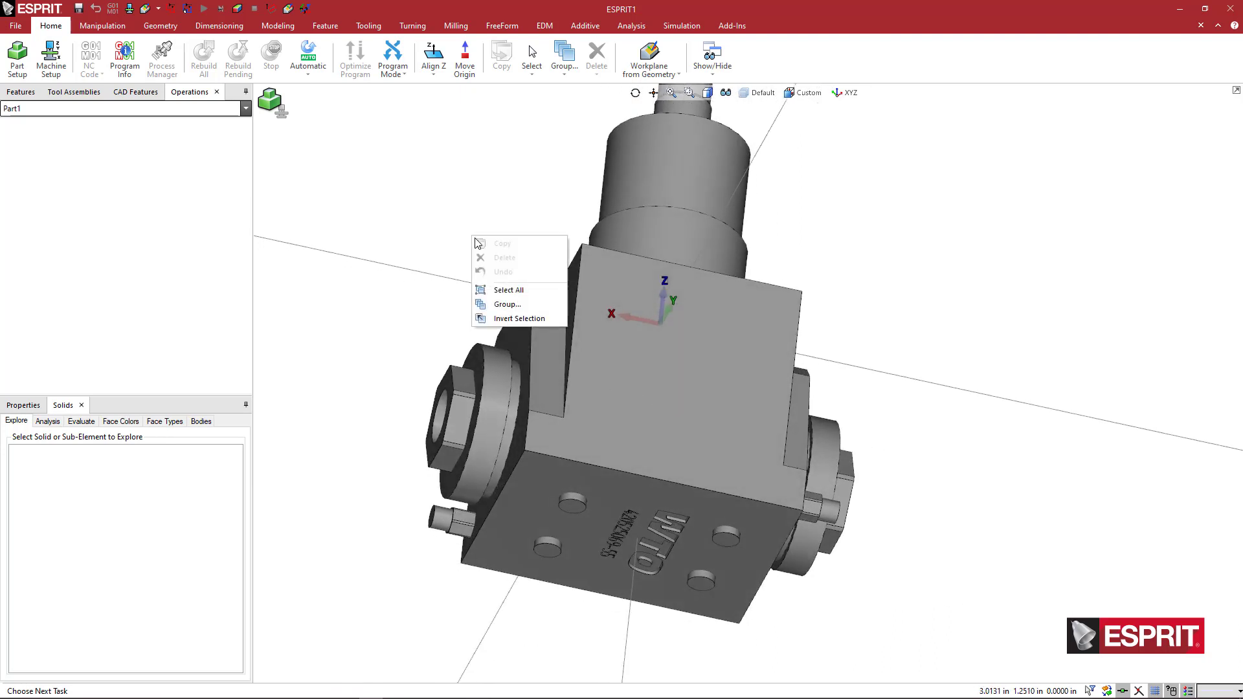
pyautogui.click(509, 290)
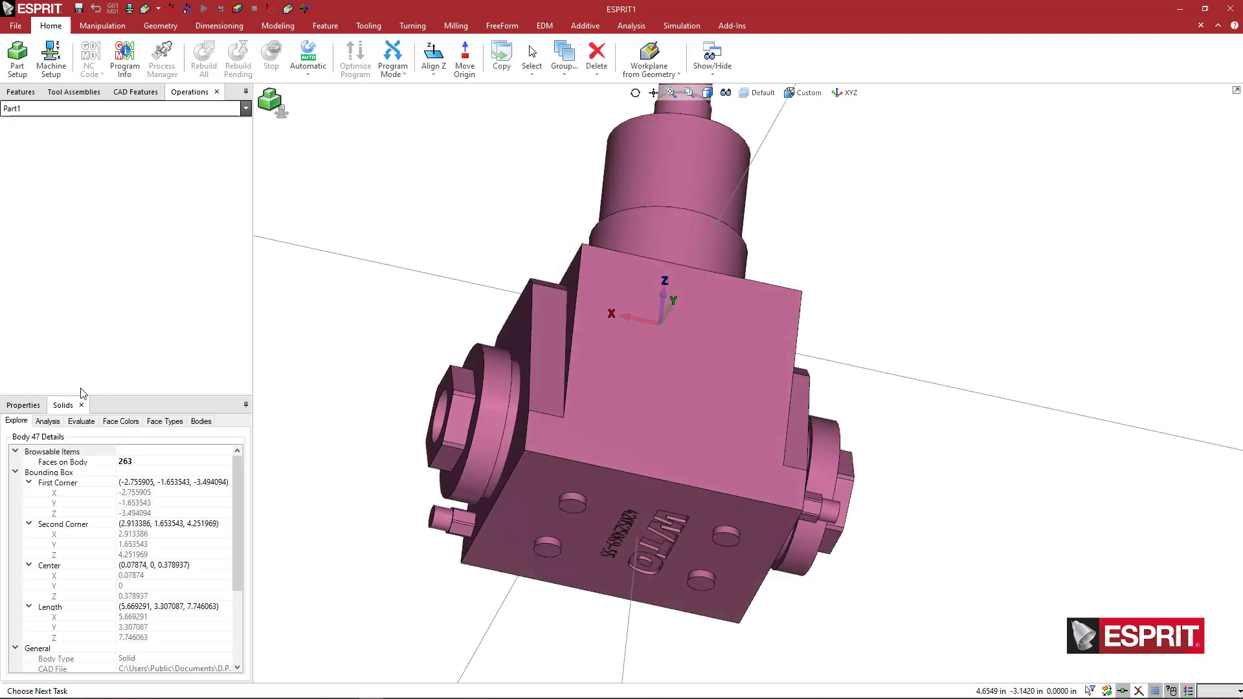
pyautogui.click(26, 407)
pyautogui.click(181, 490)
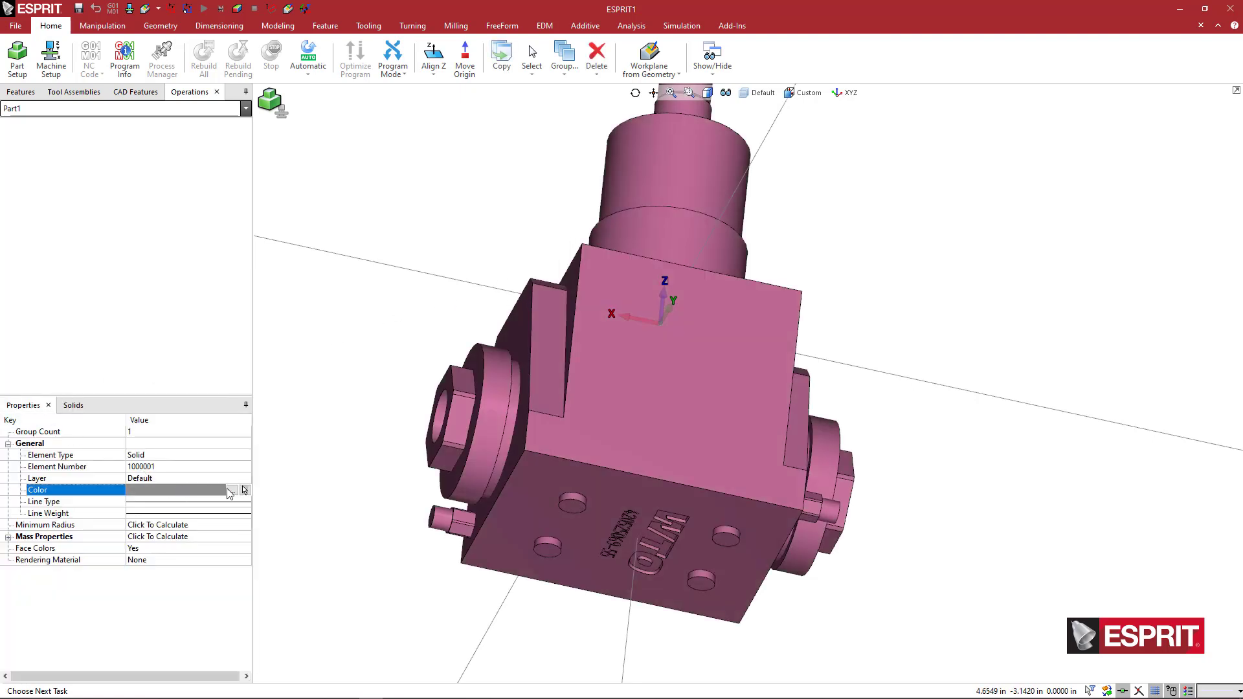
pyautogui.click(232, 490)
pyautogui.click(562, 353)
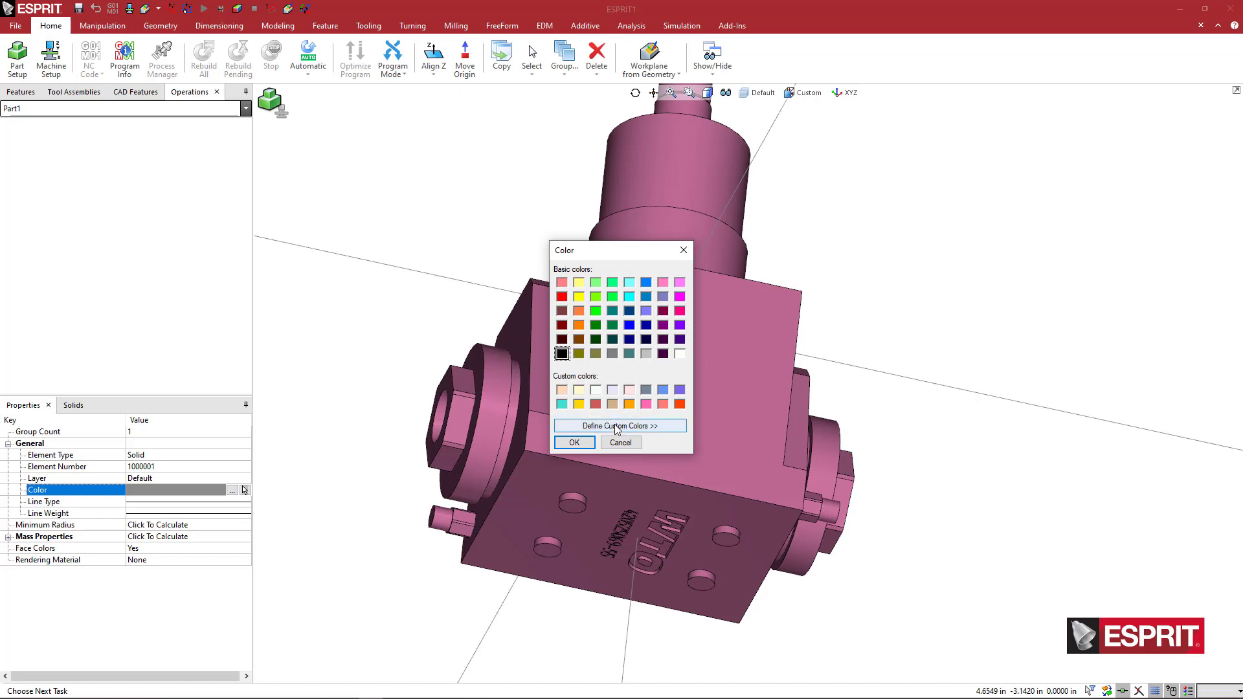
pyautogui.click(619, 425)
pyautogui.moveTo(833, 386); pyautogui.dragTo(835, 357)
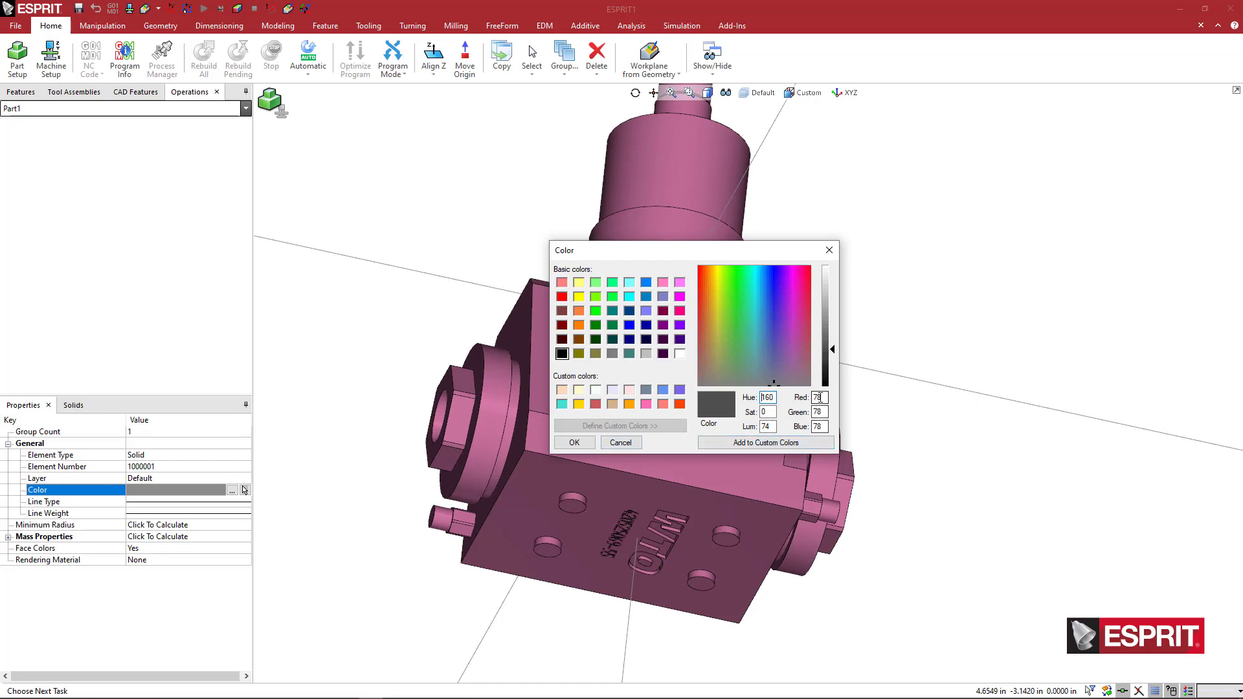
pyautogui.click(571, 443)
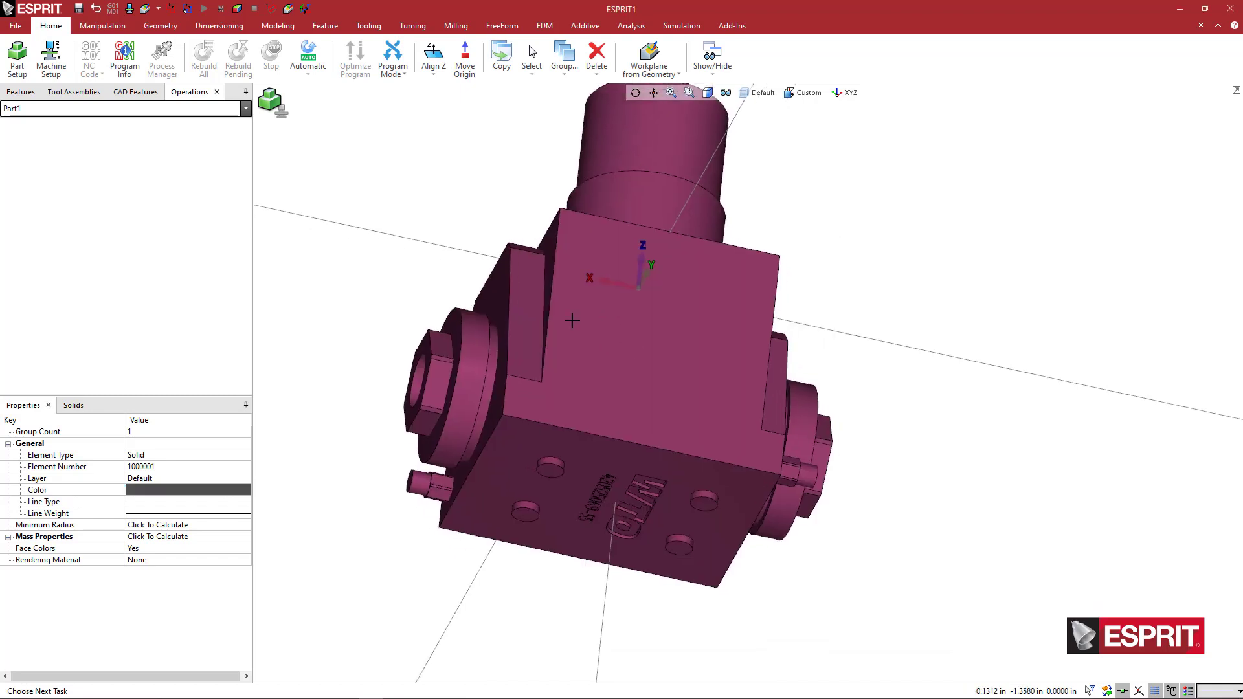
pyautogui.click(352, 278)
pyautogui.moveTo(563, 418); pyautogui.dragTo(611, 414, button='middle')
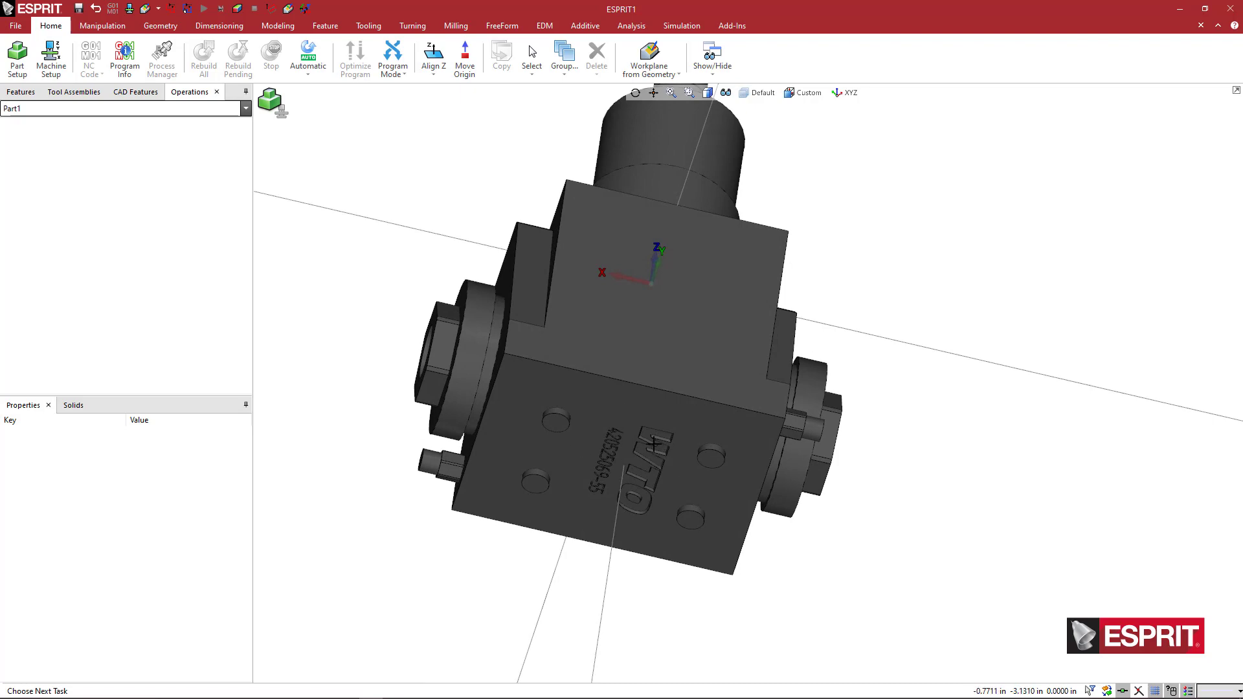
# Step: Window-select the holder solid a few times, then clear the selection with Esc
pyautogui.scroll(4, 648, 461)
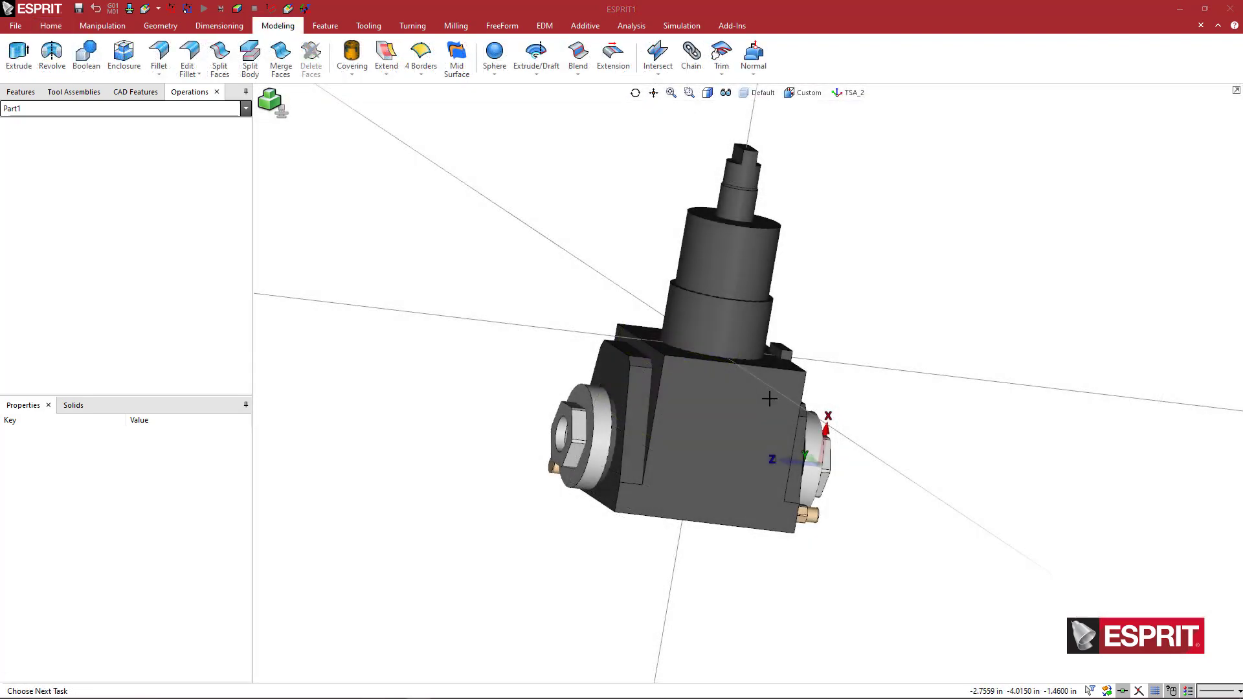
pyautogui.scroll(4, 767, 397)
pyautogui.moveTo(762, 385); pyautogui.dragTo(808, 398, button='middle')
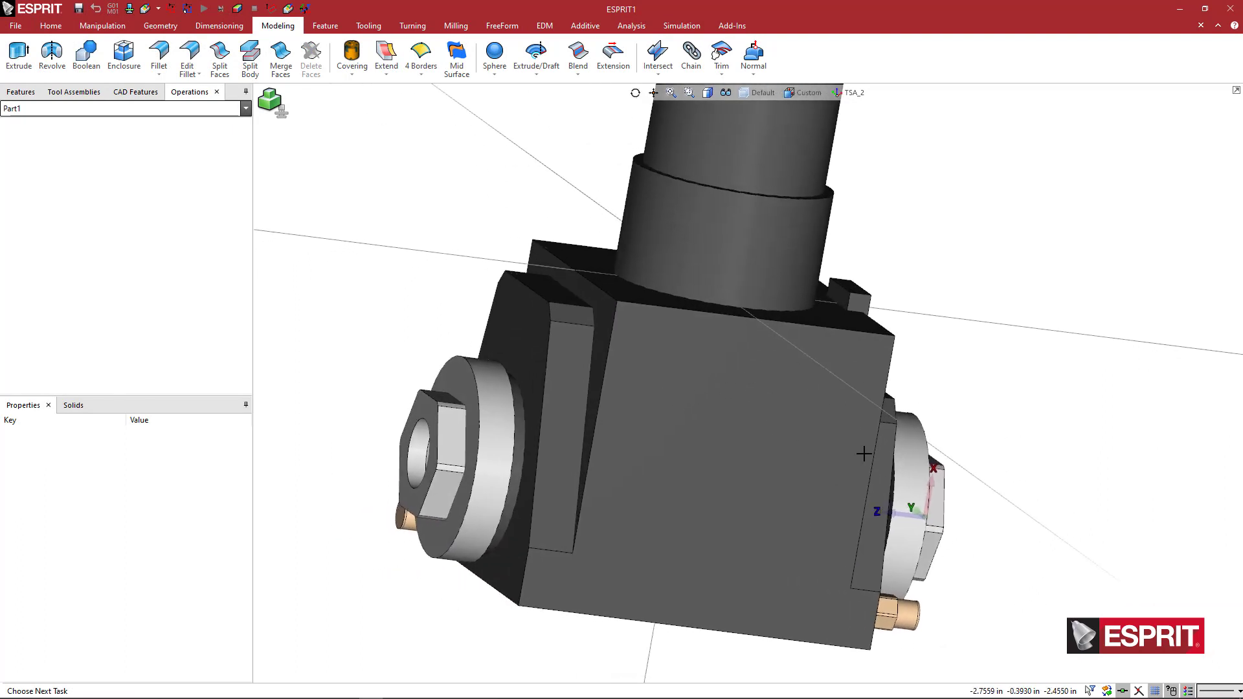
pyautogui.click(448, 198)
pyautogui.click(527, 275)
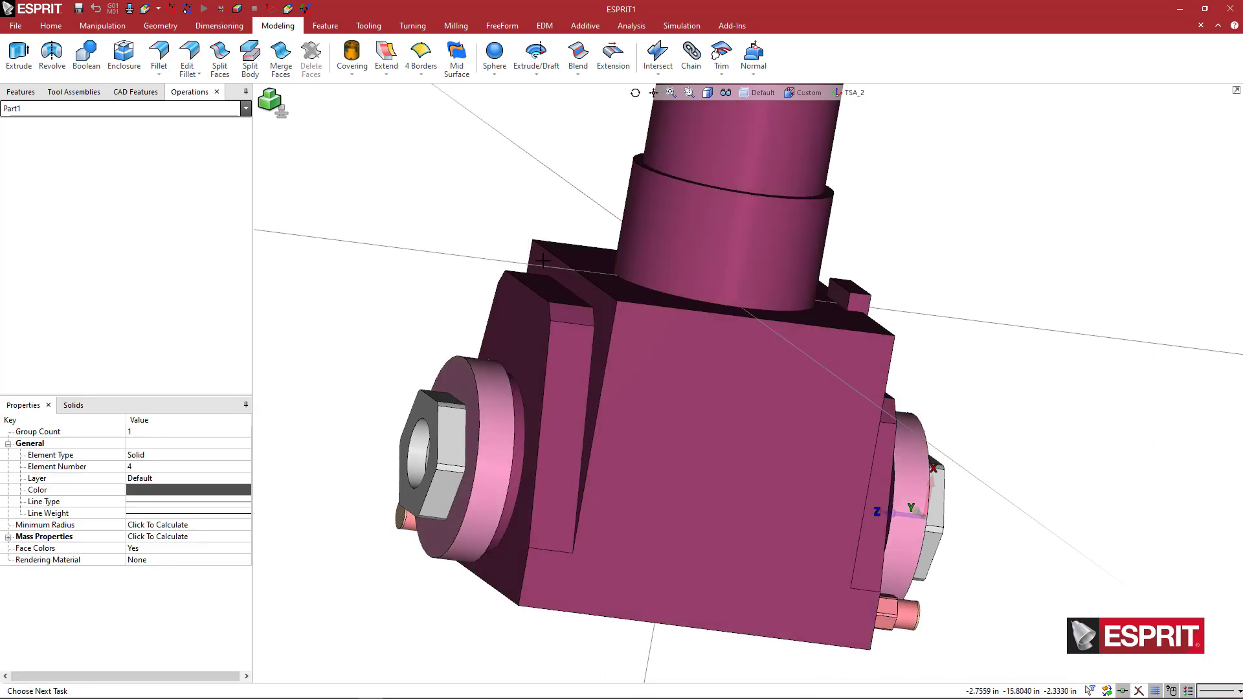
pyautogui.click(480, 216)
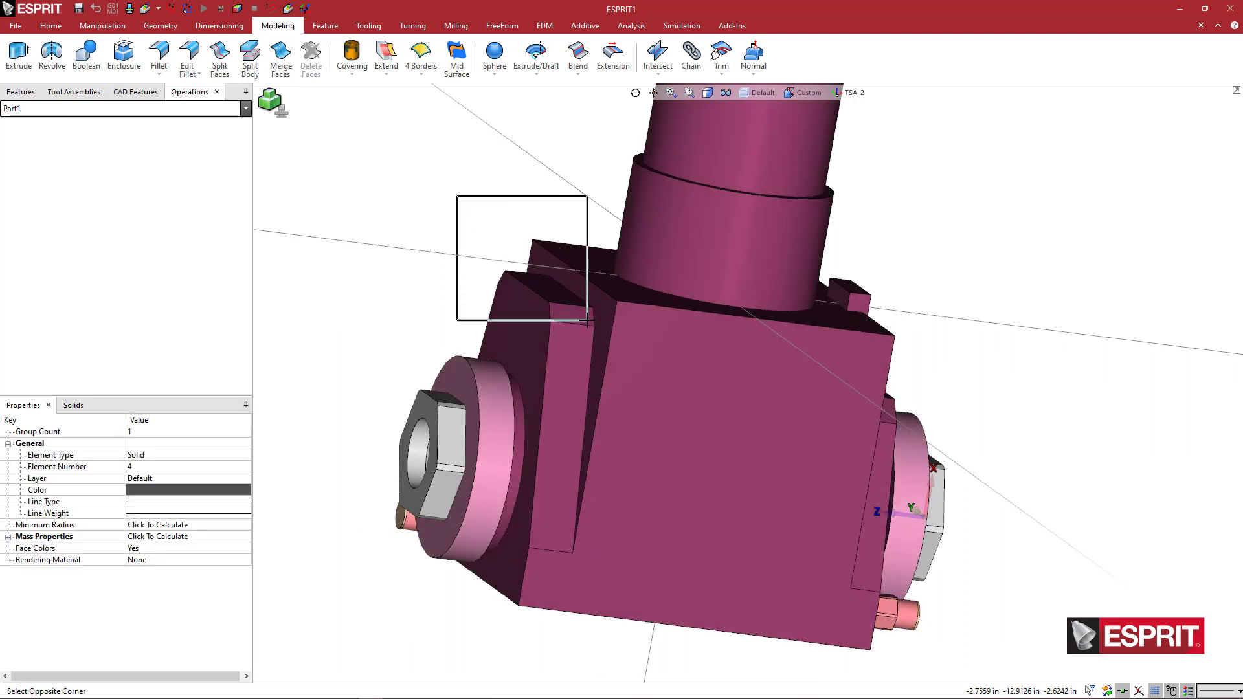
pyautogui.click(476, 202)
pyautogui.click(463, 201)
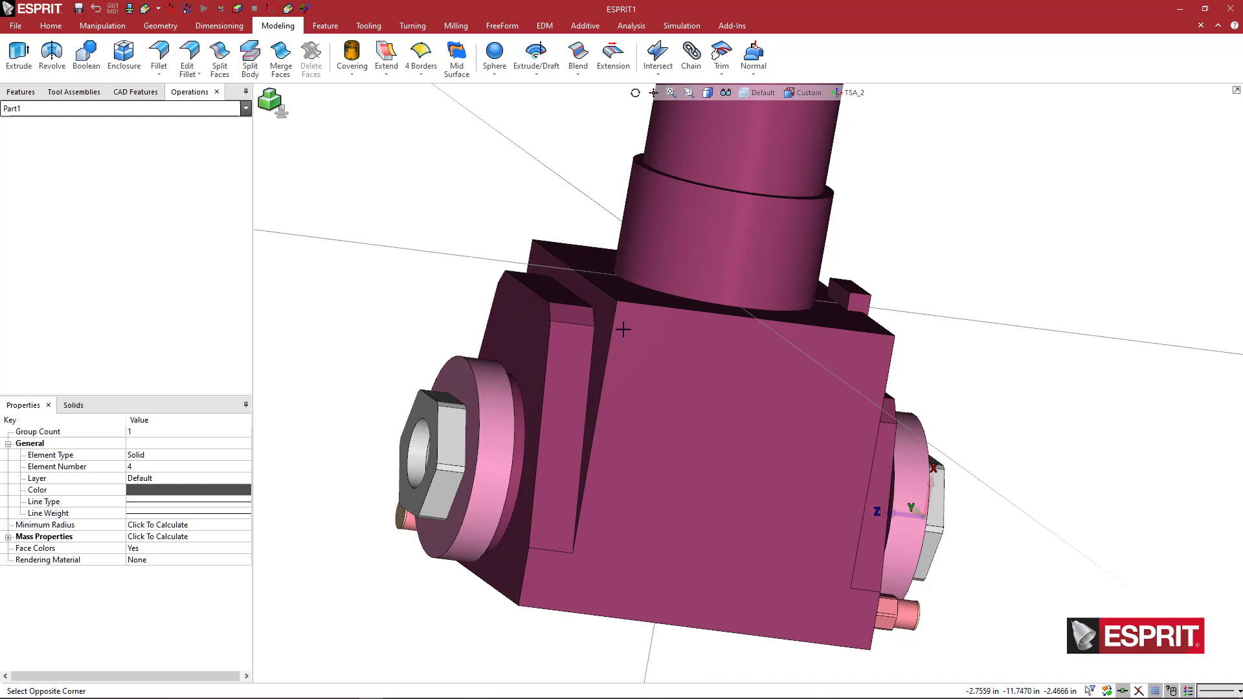
pyautogui.click(670, 382)
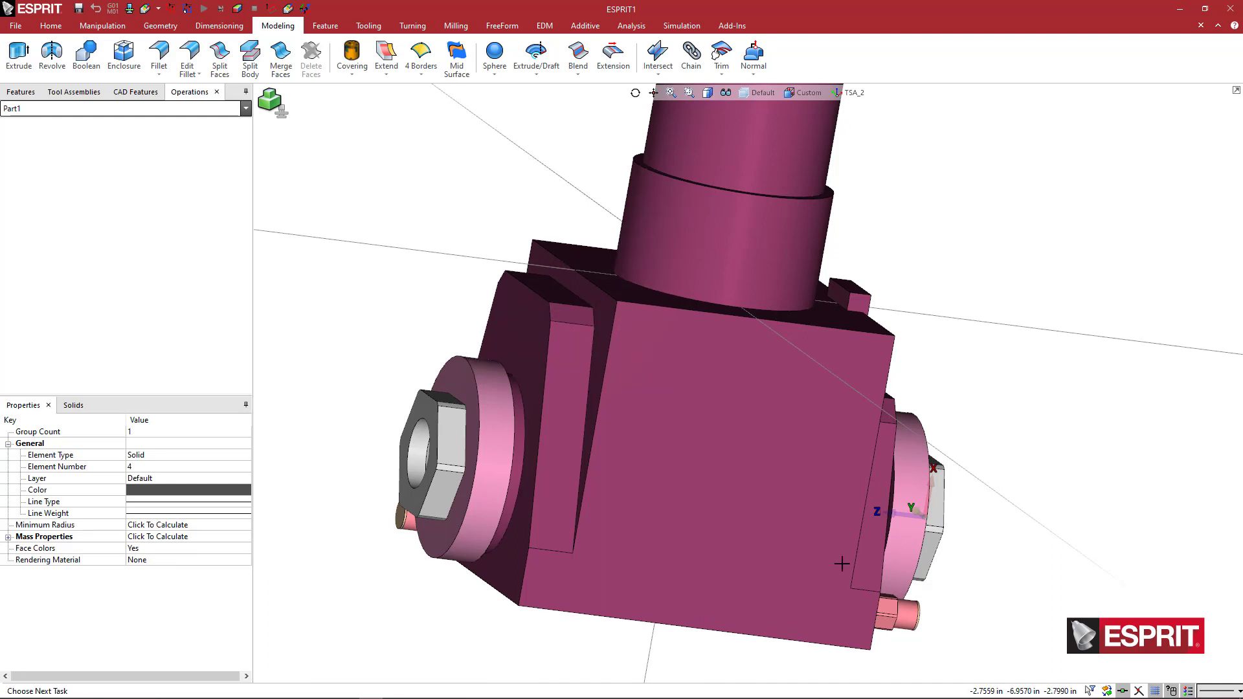
pyautogui.press('Escape')
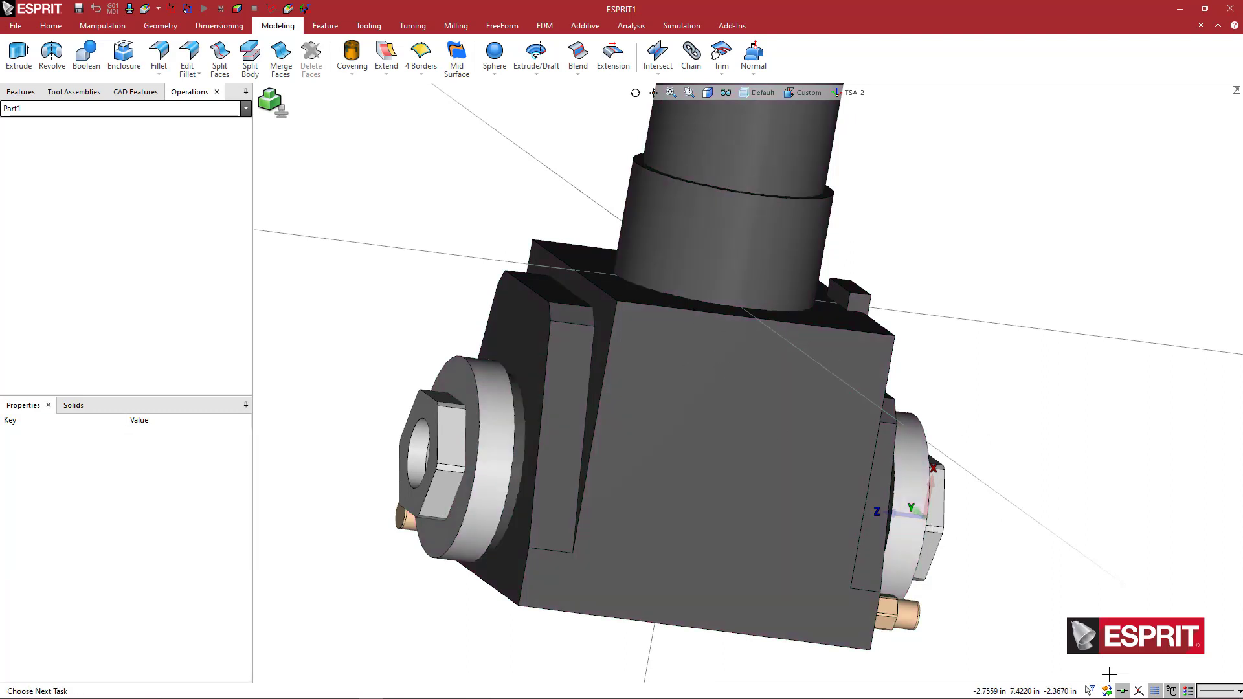
# Step: Change the selection filter from whole bodies to individual faces
pyautogui.click(1090, 691)
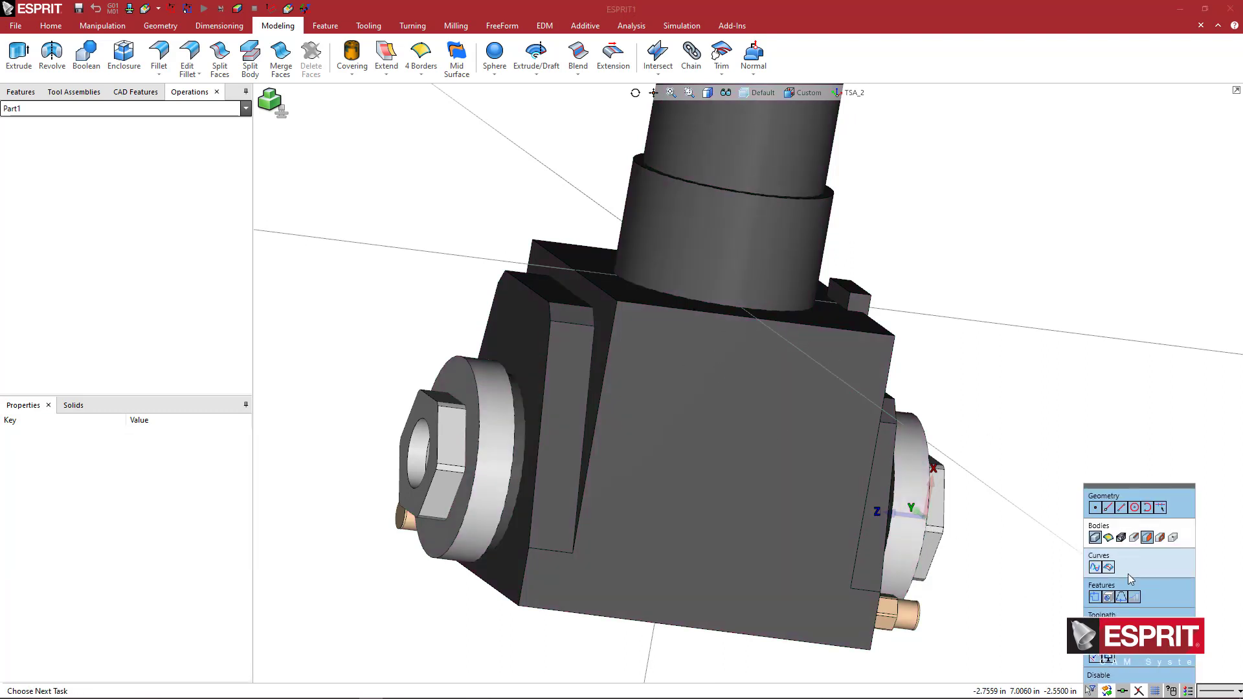
pyautogui.click(1191, 532)
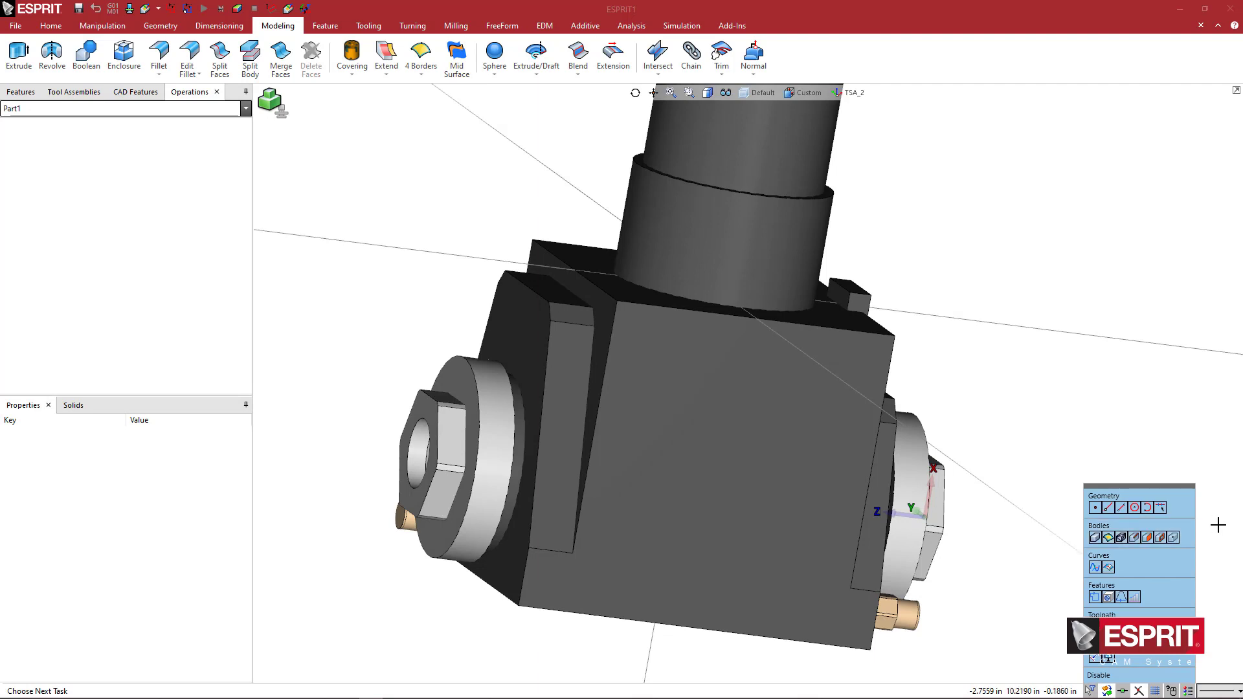
pyautogui.click(1016, 488)
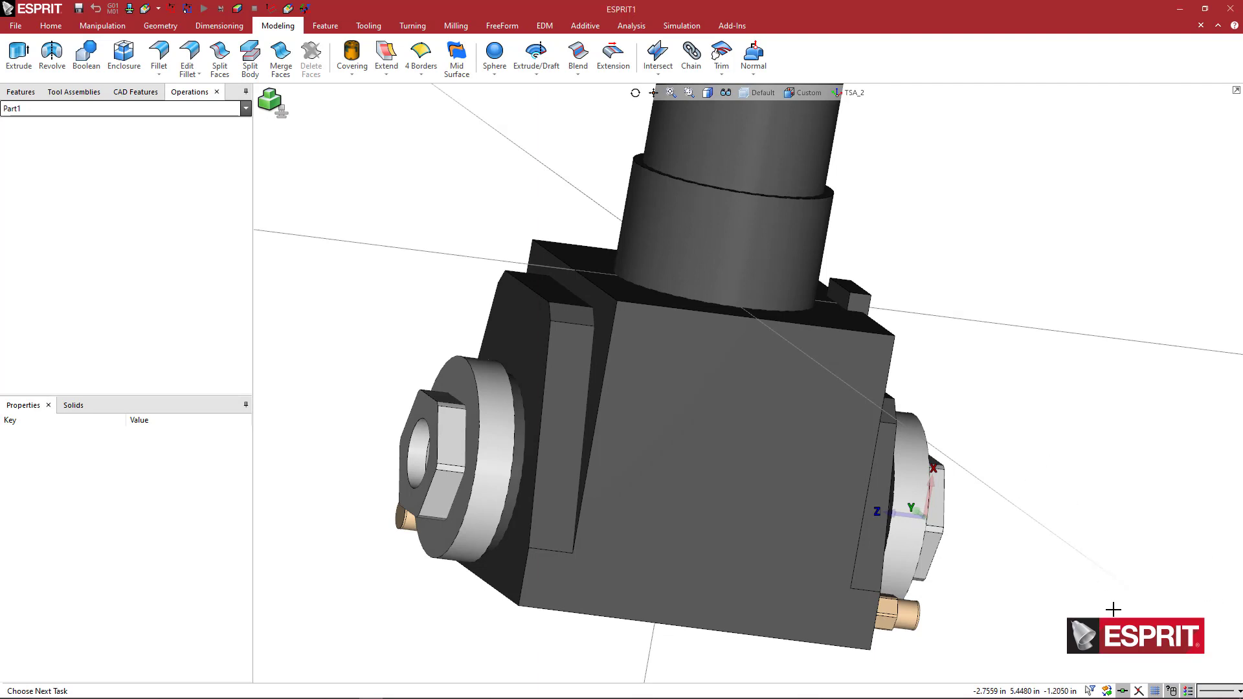
pyautogui.click(1091, 691)
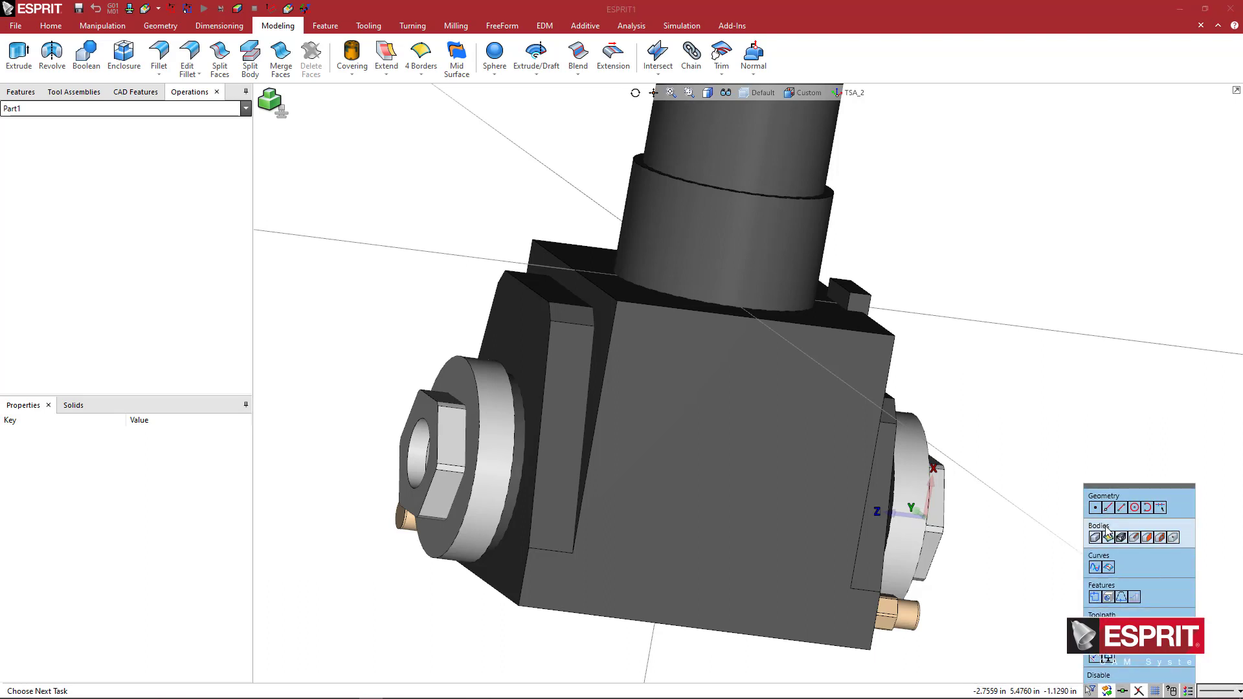
pyautogui.click(1187, 526)
pyautogui.click(1147, 537)
# Step: Window-select faces of the left collet nut and holder side, then clear the selection
pyautogui.click(340, 339)
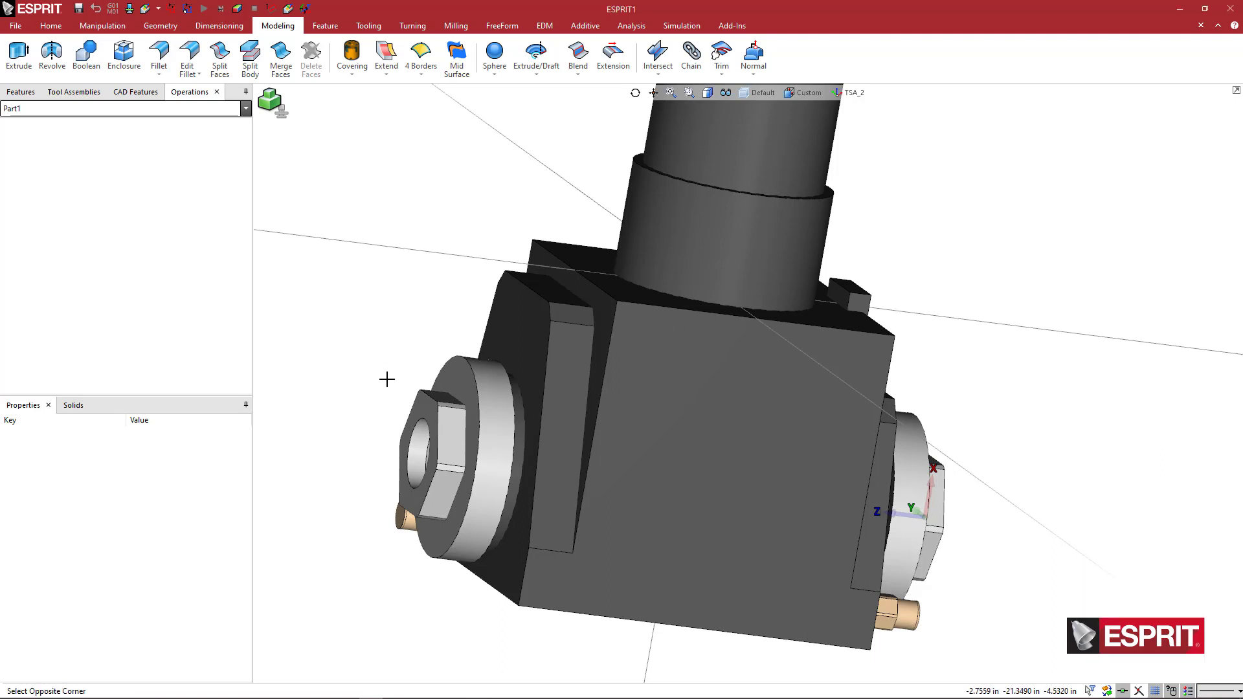
pyautogui.click(507, 564)
pyautogui.click(406, 283)
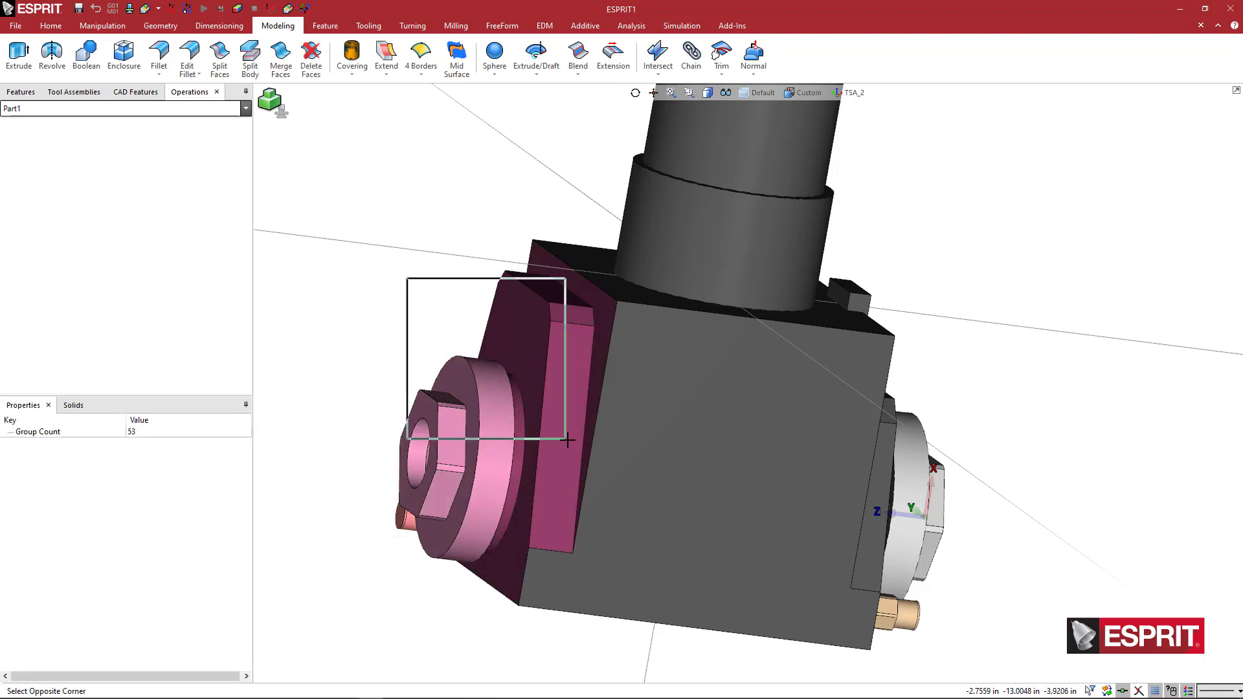
pyautogui.click(568, 433)
pyautogui.moveTo(463, 318); pyautogui.dragTo(422, 327, button='middle')
pyautogui.click(365, 310)
pyautogui.click(441, 432)
pyautogui.click(477, 202)
pyautogui.click(586, 344)
pyautogui.press('Escape')
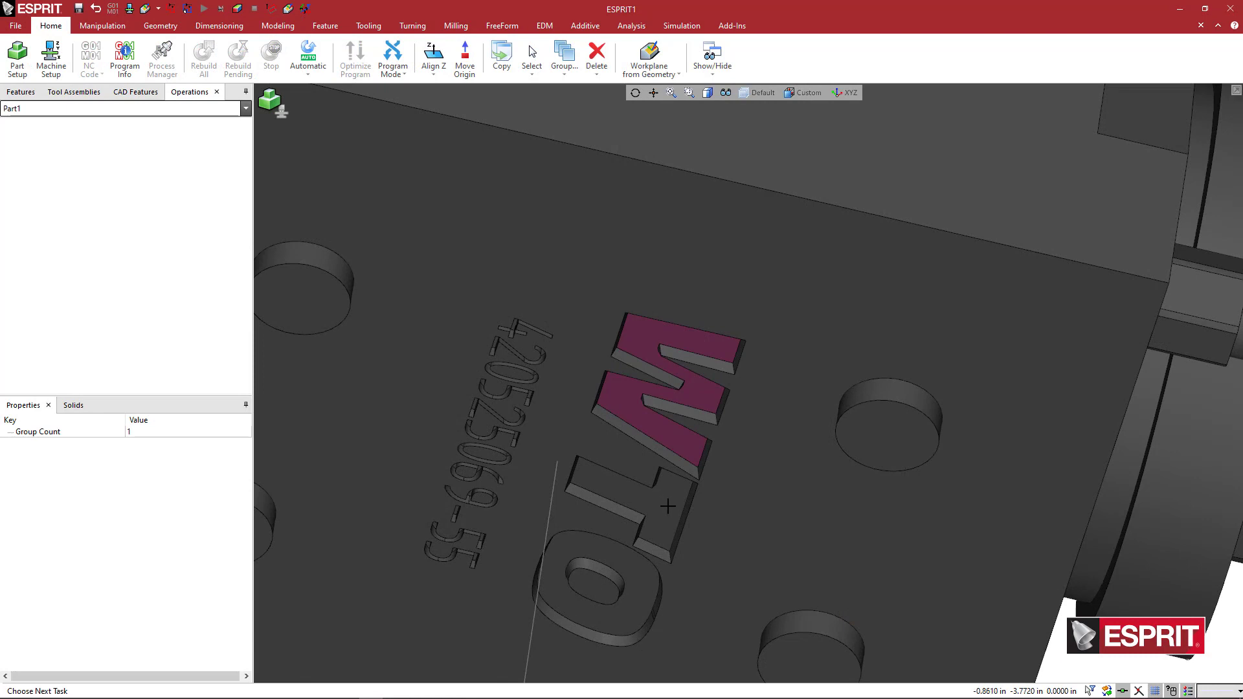
# Step: Set the WTO letter faces' attribute colour to red, then switch to the ZX view
pyautogui.click(668, 506)
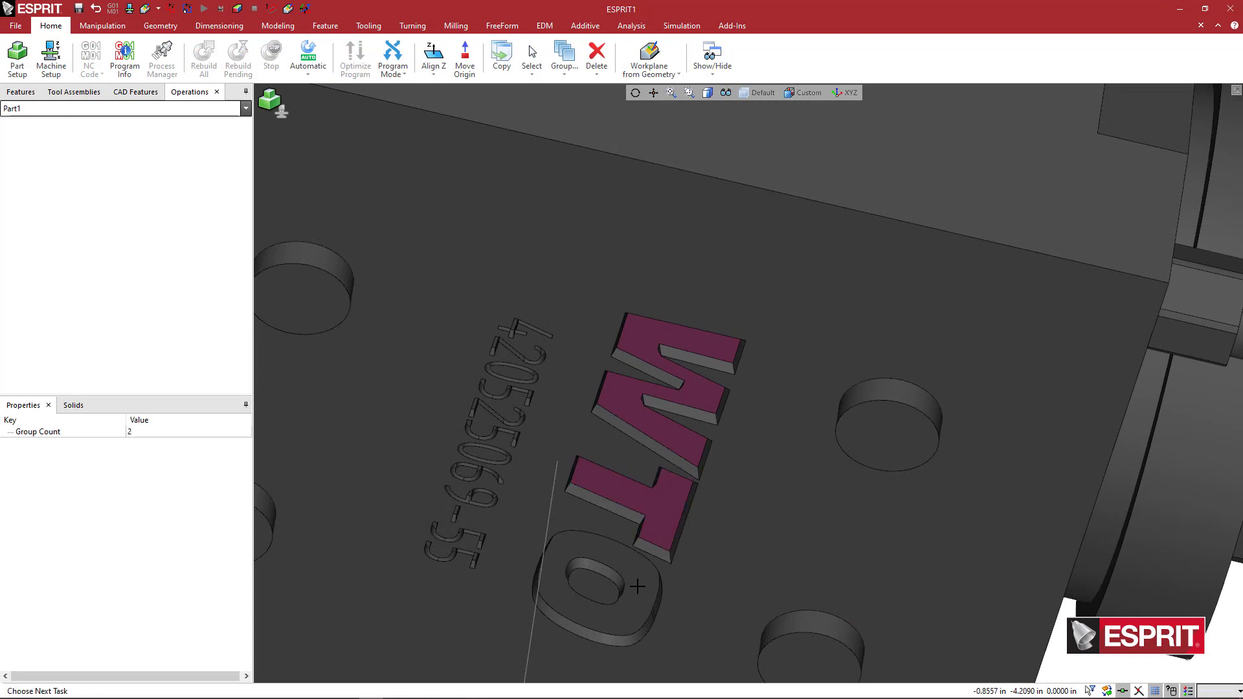
pyautogui.rightClick(569, 395)
pyautogui.click(586, 403)
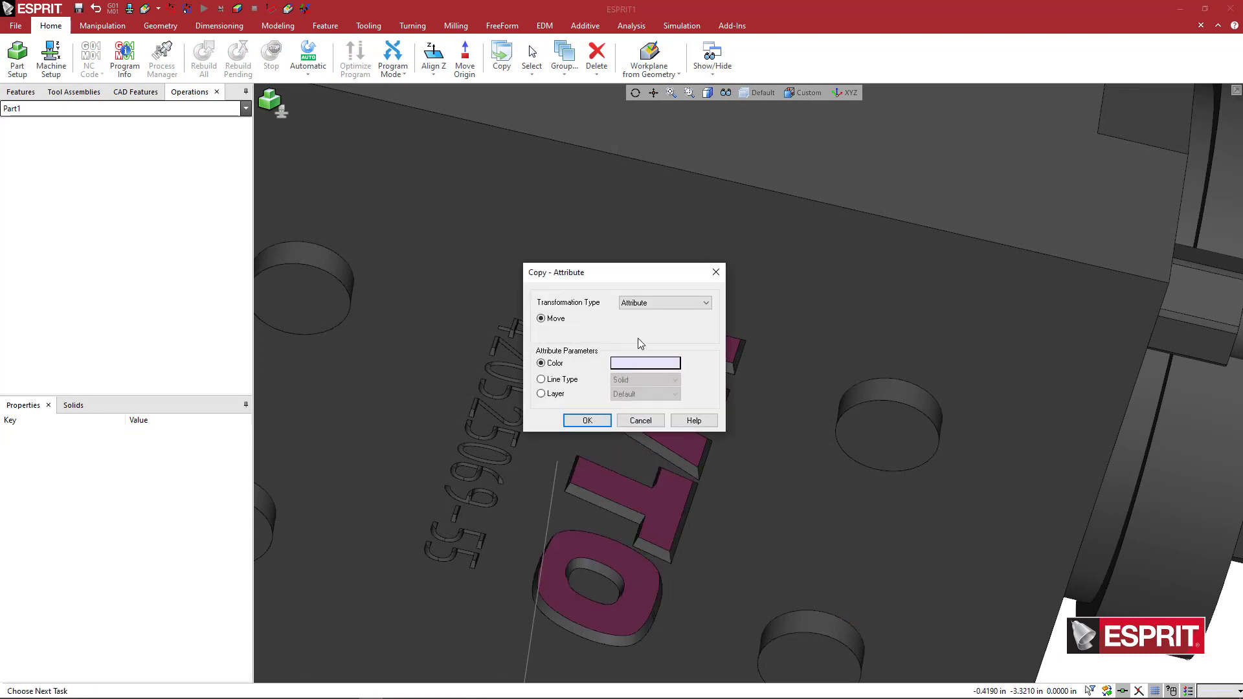
pyautogui.click(633, 360)
pyautogui.click(564, 297)
pyautogui.click(581, 443)
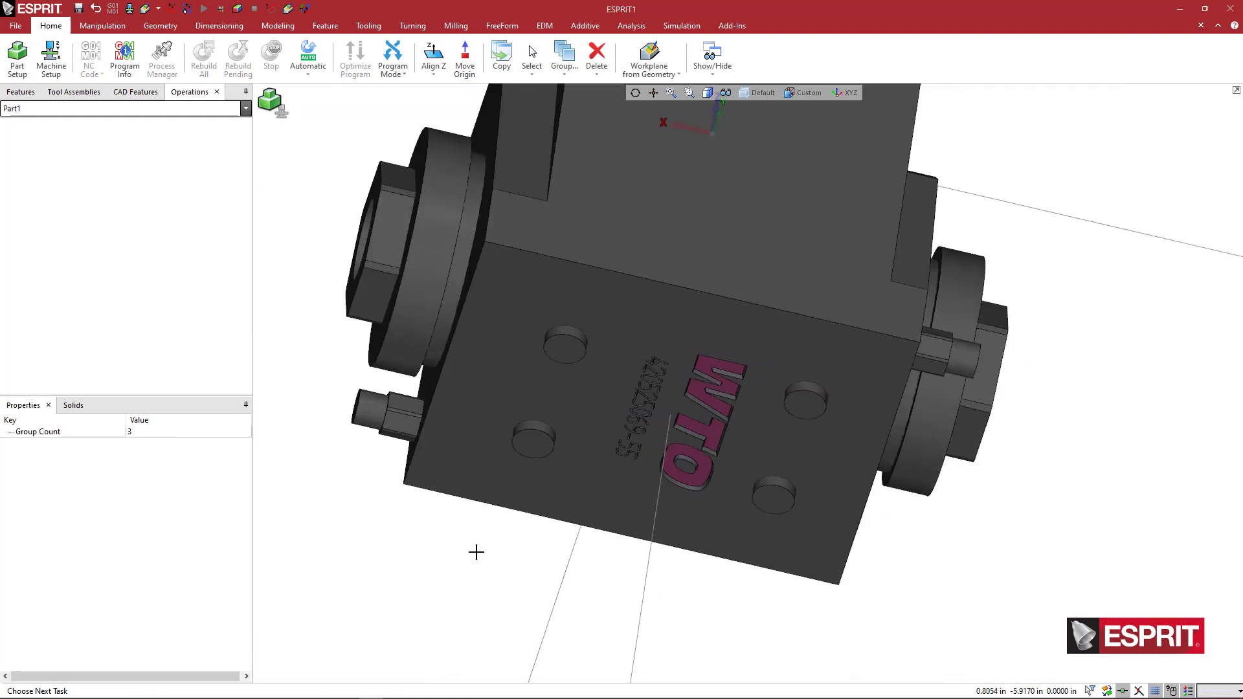
pyautogui.click(479, 550)
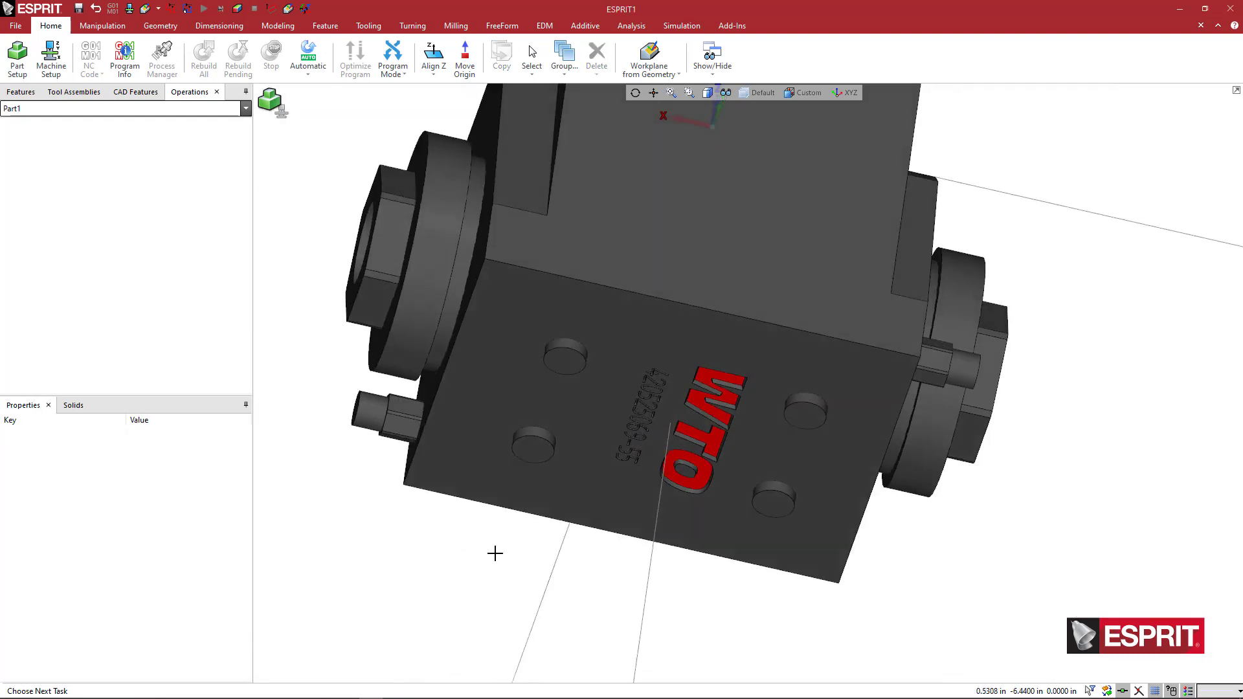
pyautogui.hotkey('ctrl', '2')
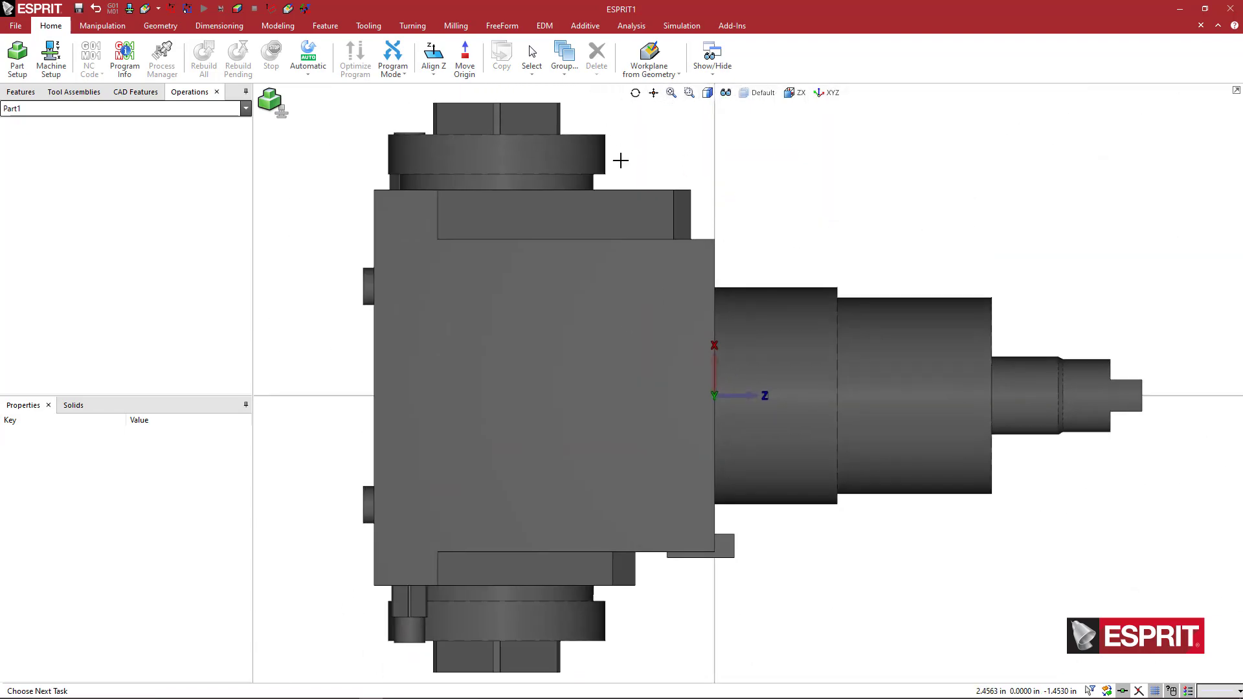
pyautogui.moveTo(635, 158); pyautogui.dragTo(668, 161, button='middle')
pyautogui.scroll(-2, 633, 217)
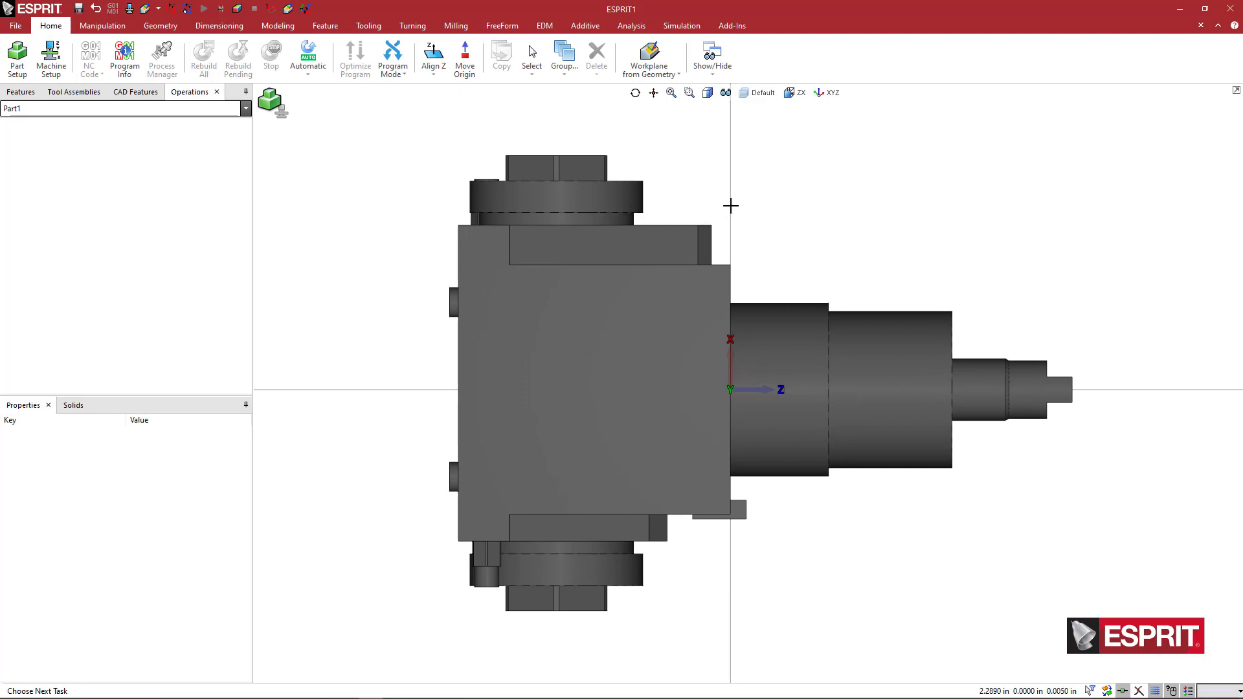
pyautogui.moveTo(729, 207)
pyautogui.mouseDown(button='middle')
pyautogui.moveTo(779, 206)
pyautogui.moveTo(733, 200)
pyautogui.mouseUp(button='middle')
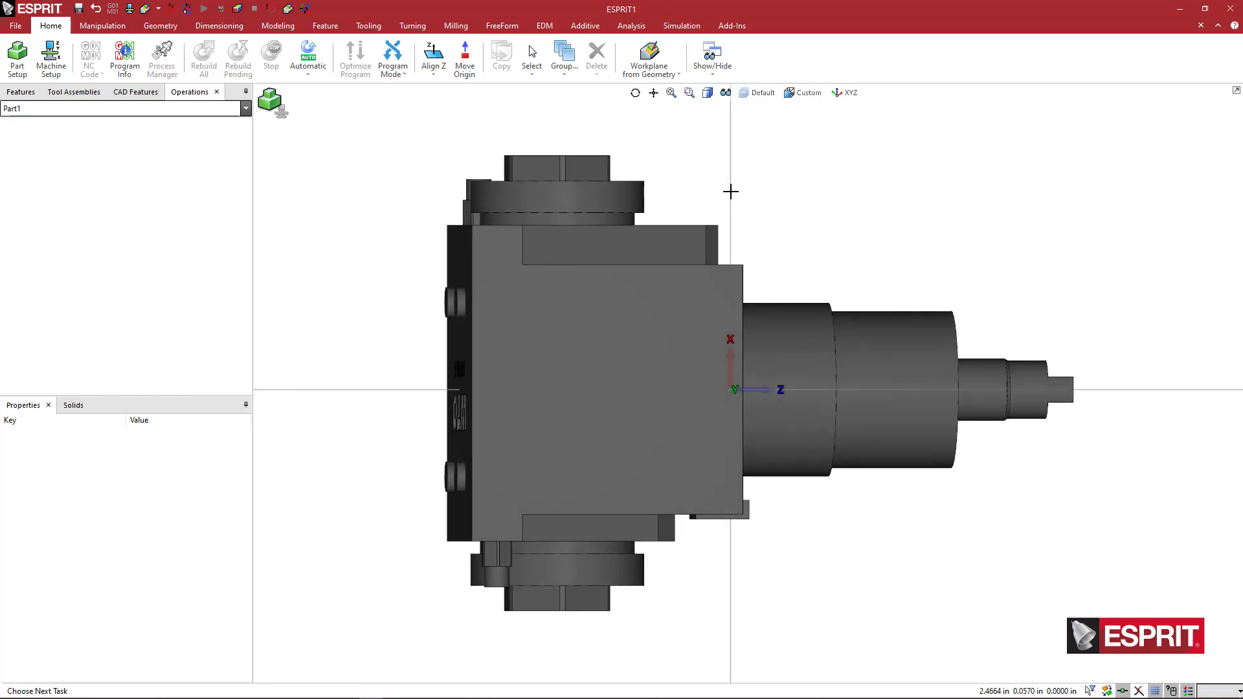
# Step: Window-select the top collet nut, then add the bottom collet nut to the selection
pyautogui.moveTo(730, 192)
pyautogui.mouseDown(button='middle')
pyautogui.moveTo(776, 199)
pyautogui.moveTo(724, 191)
pyautogui.mouseUp(button='middle')
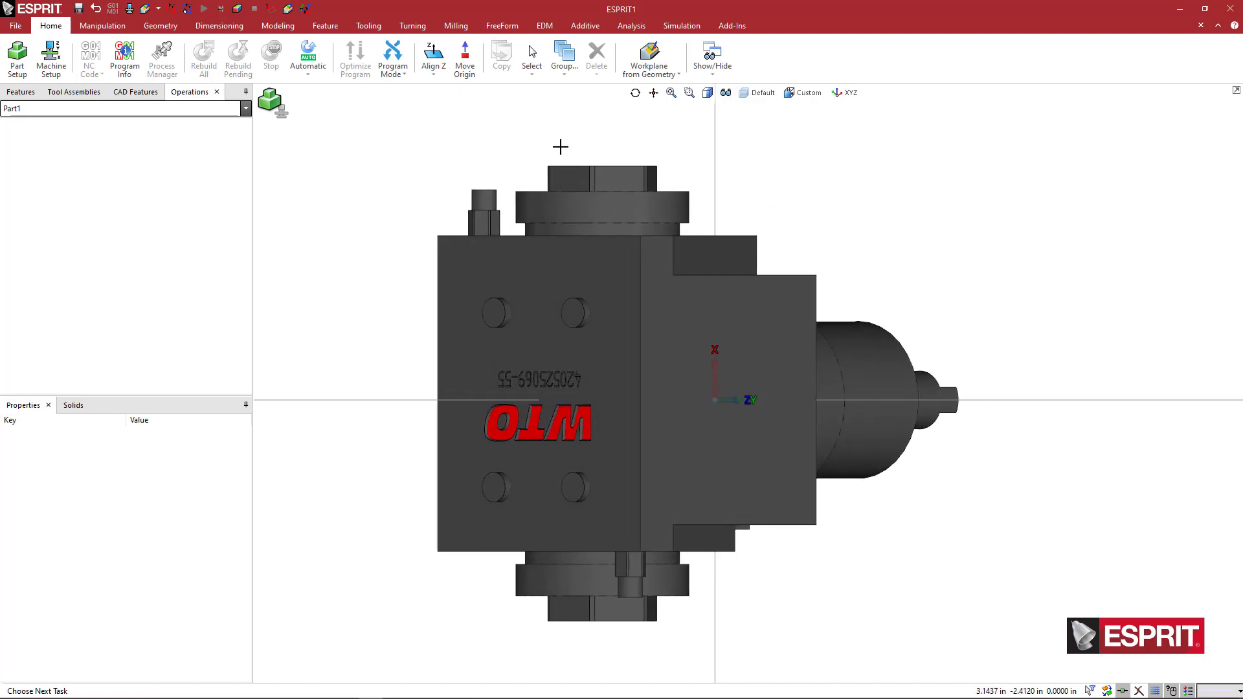
pyautogui.moveTo(523, 144); pyautogui.dragTo(689, 206)
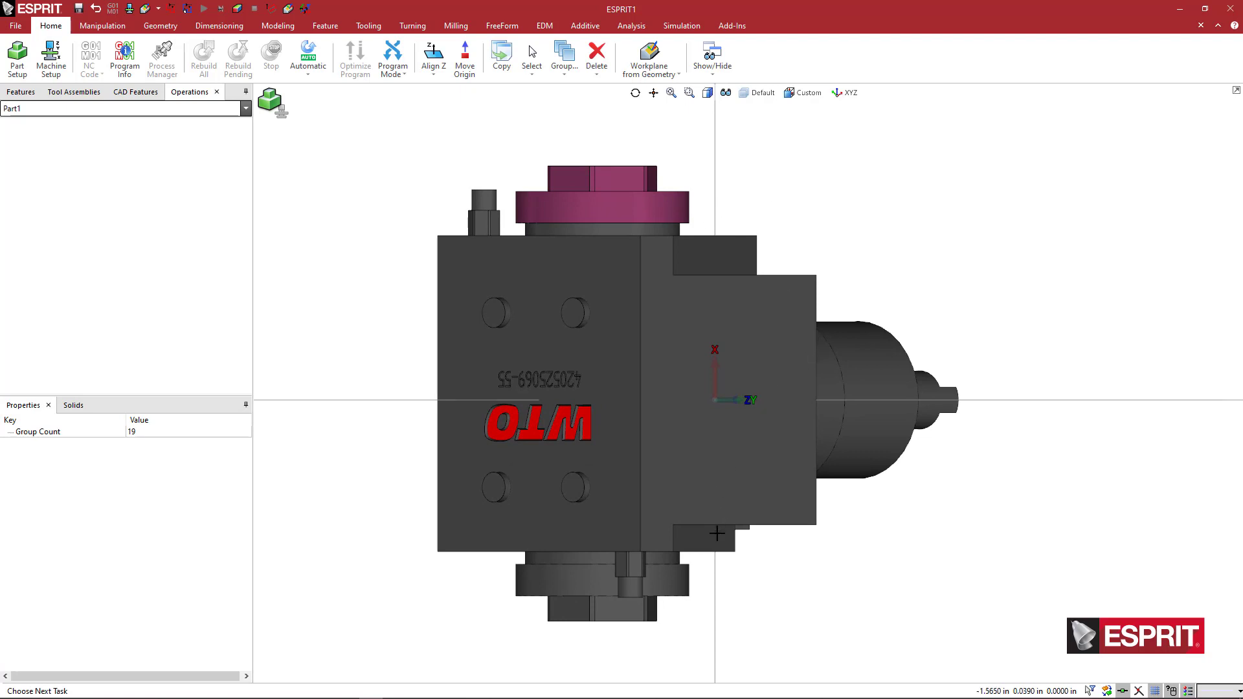
pyautogui.moveTo(714, 587); pyautogui.dragTo(628, 606, button='middle')
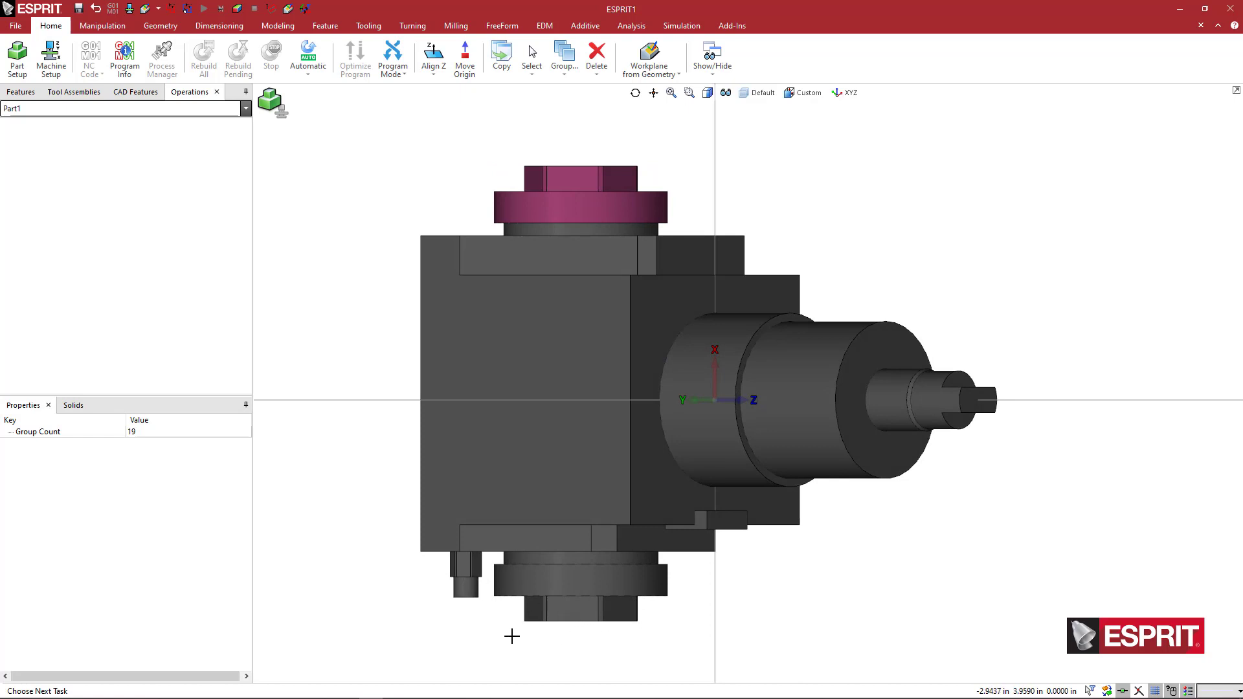
pyautogui.click(512, 636)
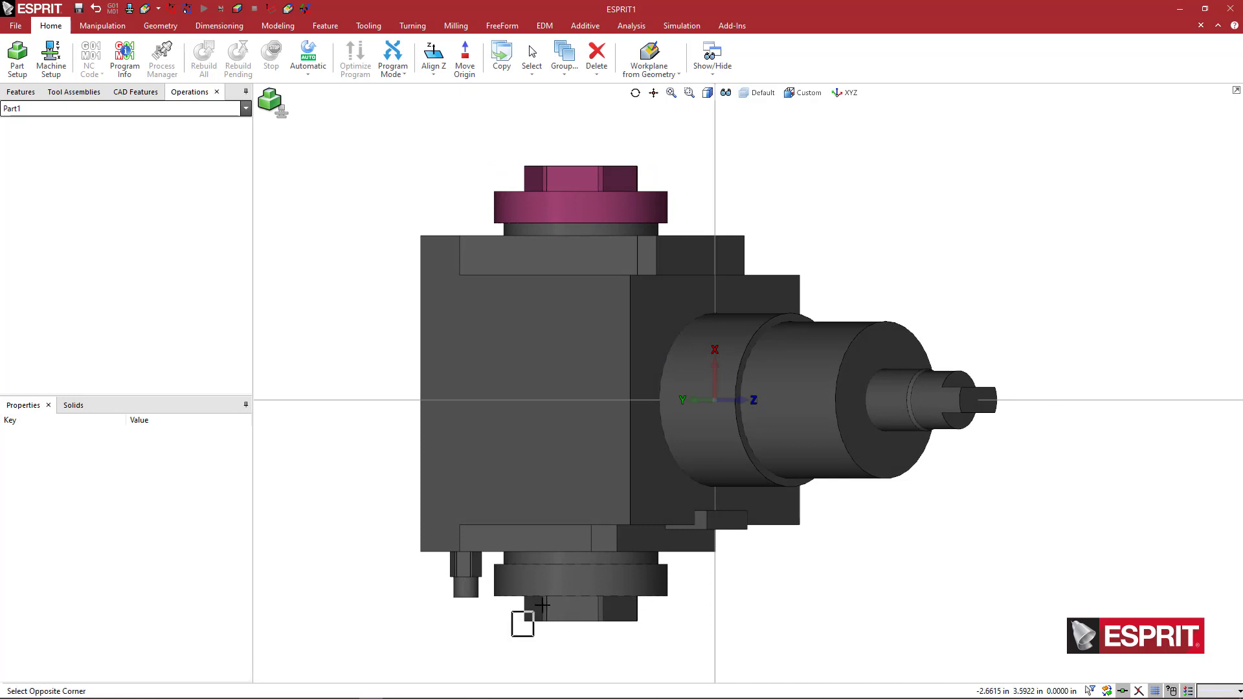
pyautogui.click(664, 591)
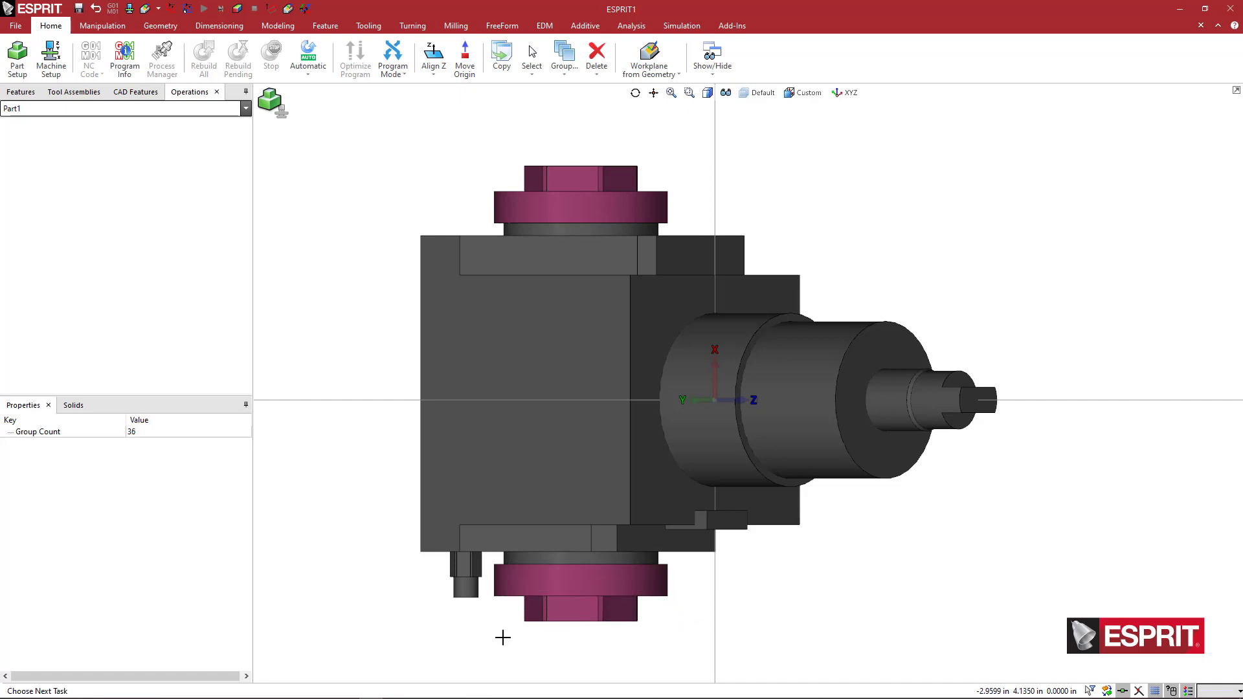
# Step: Change the selected collet nuts' attribute colour to light grey
pyautogui.rightClick(382, 198)
pyautogui.click(459, 226)
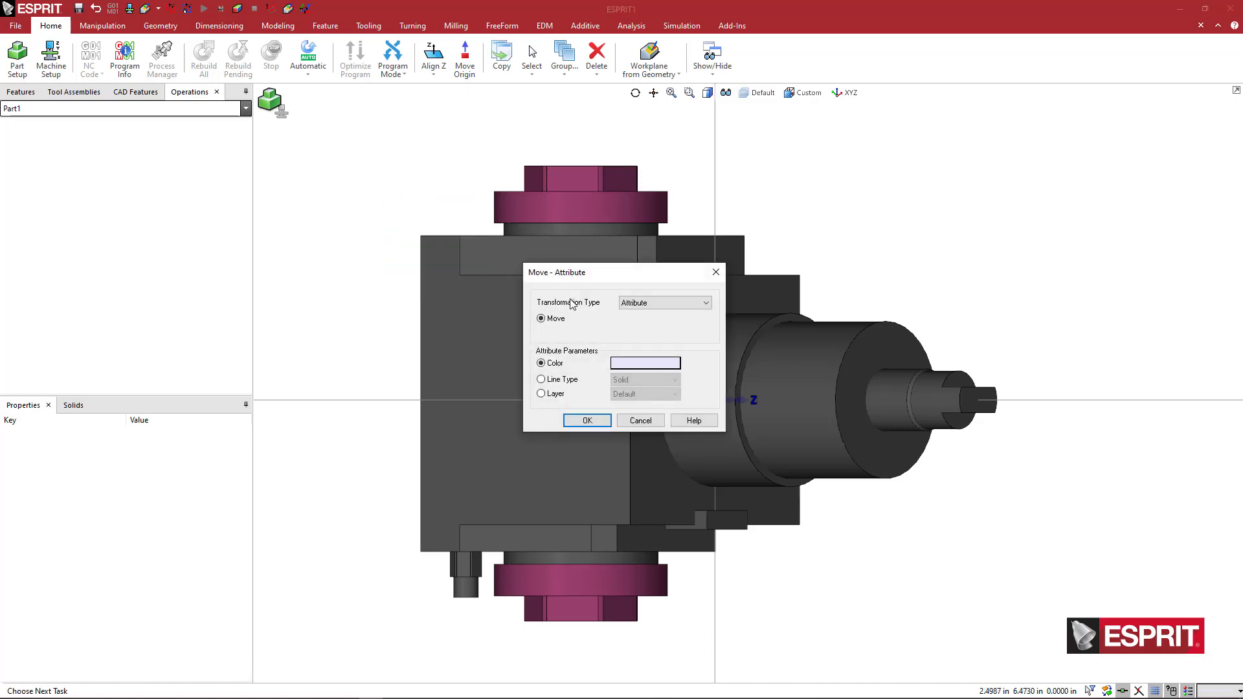
pyautogui.click(638, 363)
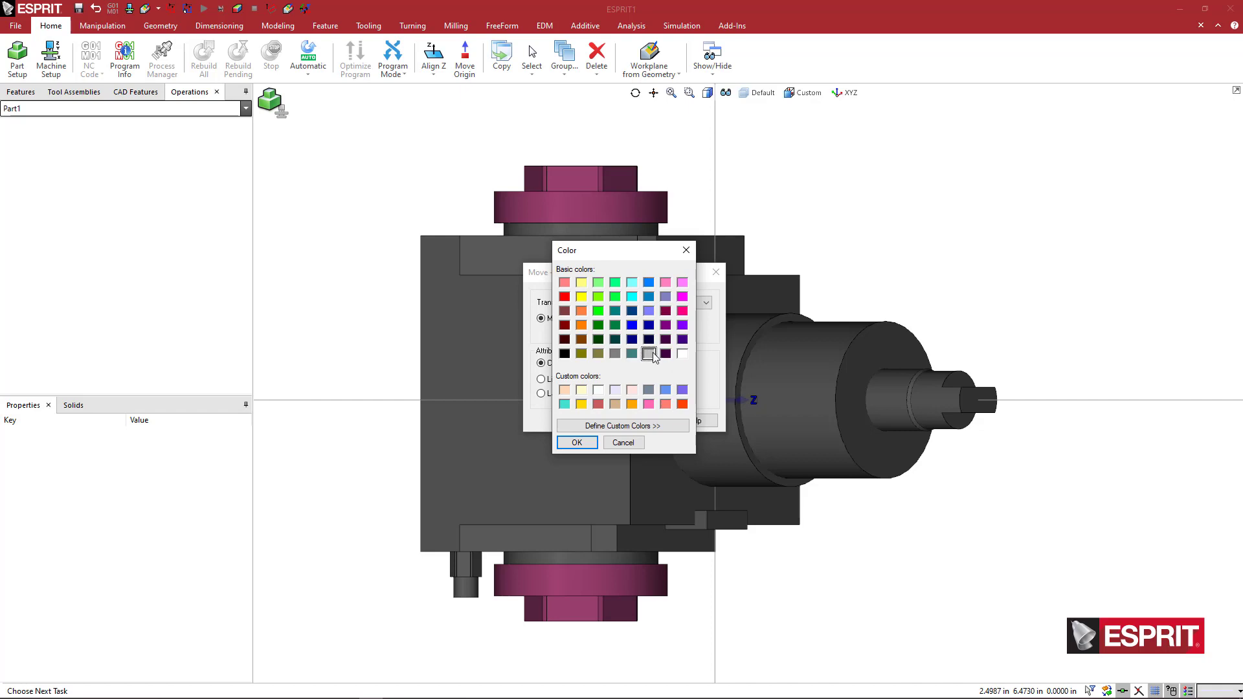
pyautogui.click(577, 442)
pyautogui.click(585, 422)
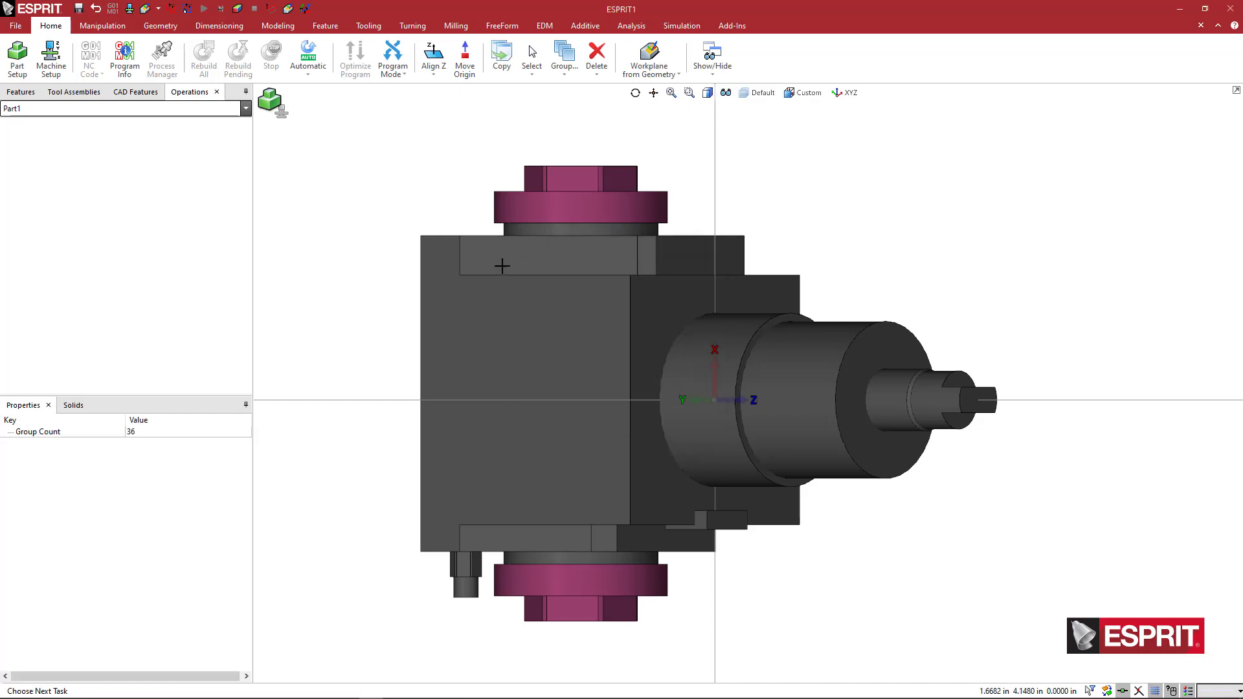
pyautogui.moveTo(447, 175); pyautogui.dragTo(433, 143, button='middle')
# Step: Window-select the small locating pins beside the collet nuts
pyautogui.click(336, 181)
pyautogui.click(379, 230)
pyautogui.moveTo(379, 229); pyautogui.dragTo(582, 285, button='middle')
pyautogui.scroll(5, 604, 304)
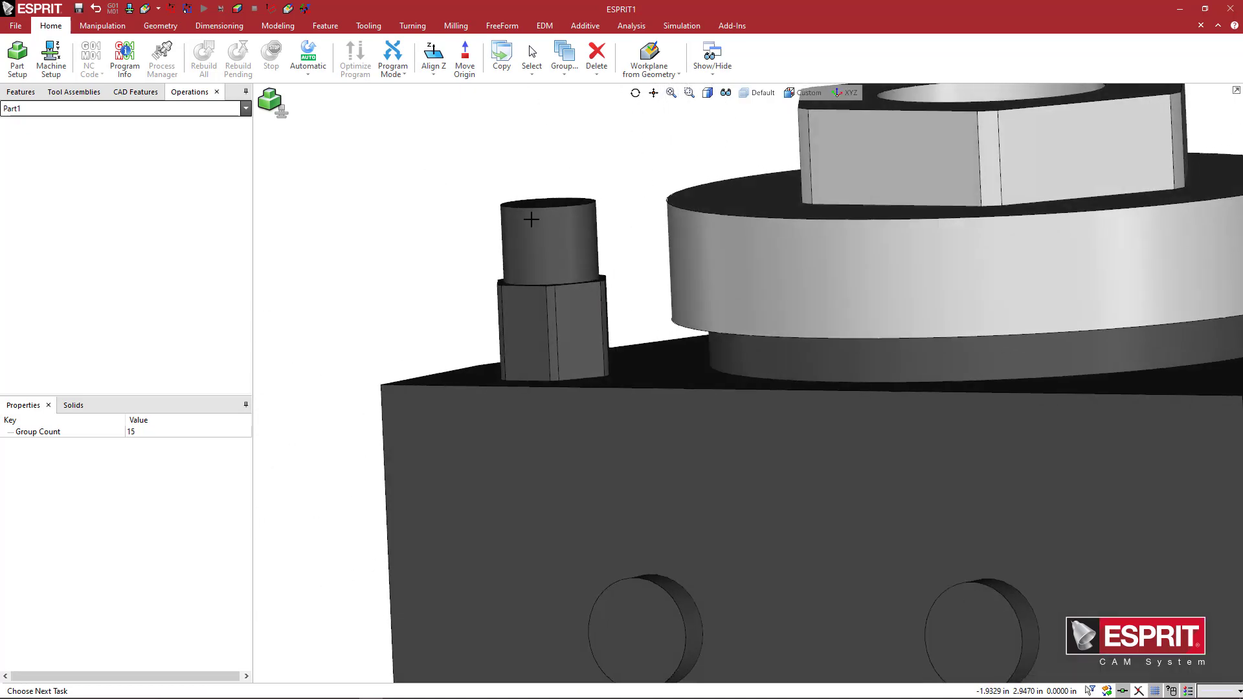
pyautogui.click(472, 183)
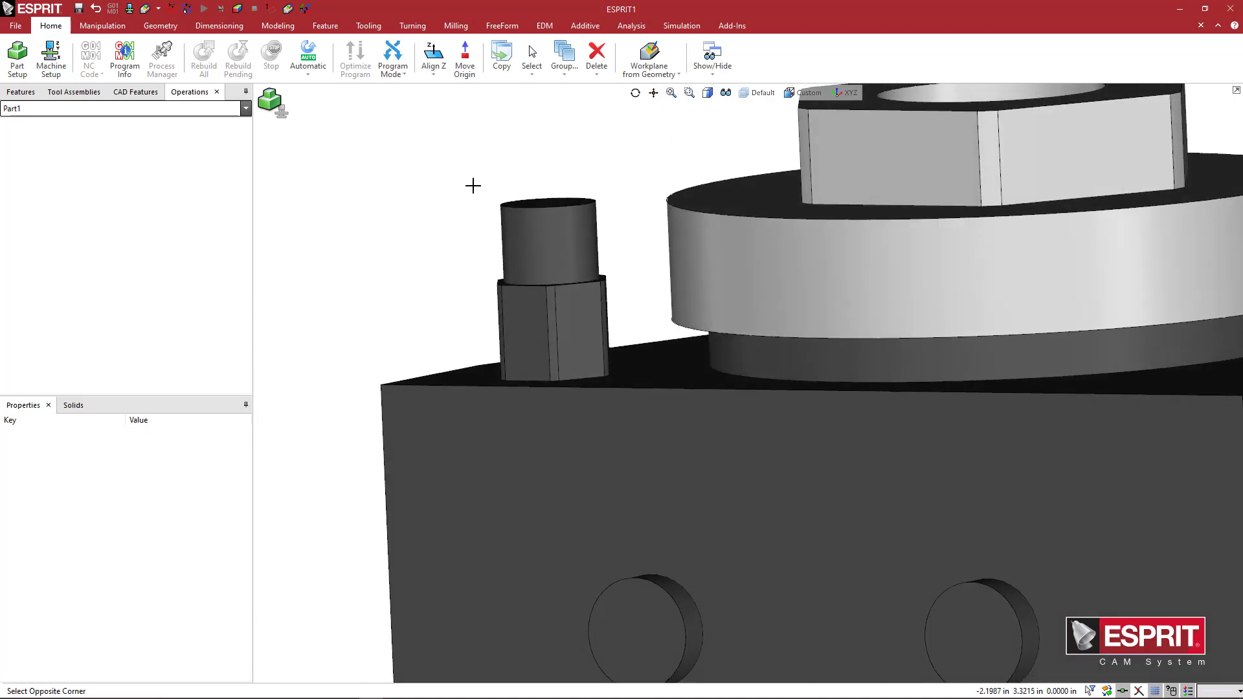
pyautogui.click(612, 301)
pyautogui.moveTo(617, 293); pyautogui.dragTo(588, 314, button='middle')
pyautogui.scroll(-3, 588, 313)
pyautogui.moveTo(666, 361); pyautogui.dragTo(514, 277, button='middle')
# Step: Change the selected pins' attribute colour to the tan custom colour
pyautogui.rightClick(395, 285)
pyautogui.click(418, 302)
pyautogui.click(617, 370)
pyautogui.click(615, 403)
pyautogui.click(581, 441)
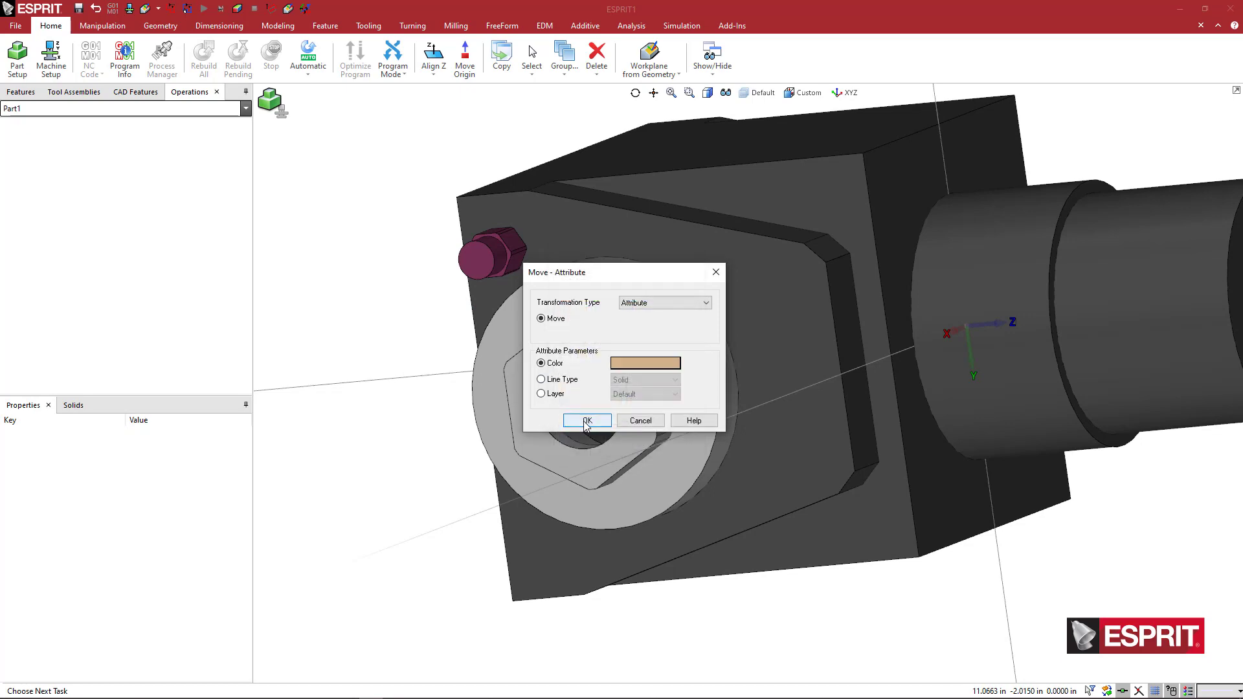
pyautogui.click(588, 420)
pyautogui.moveTo(422, 333); pyautogui.dragTo(418, 438, button='middle')
pyautogui.moveTo(563, 446); pyautogui.dragTo(486, 437, button='middle')
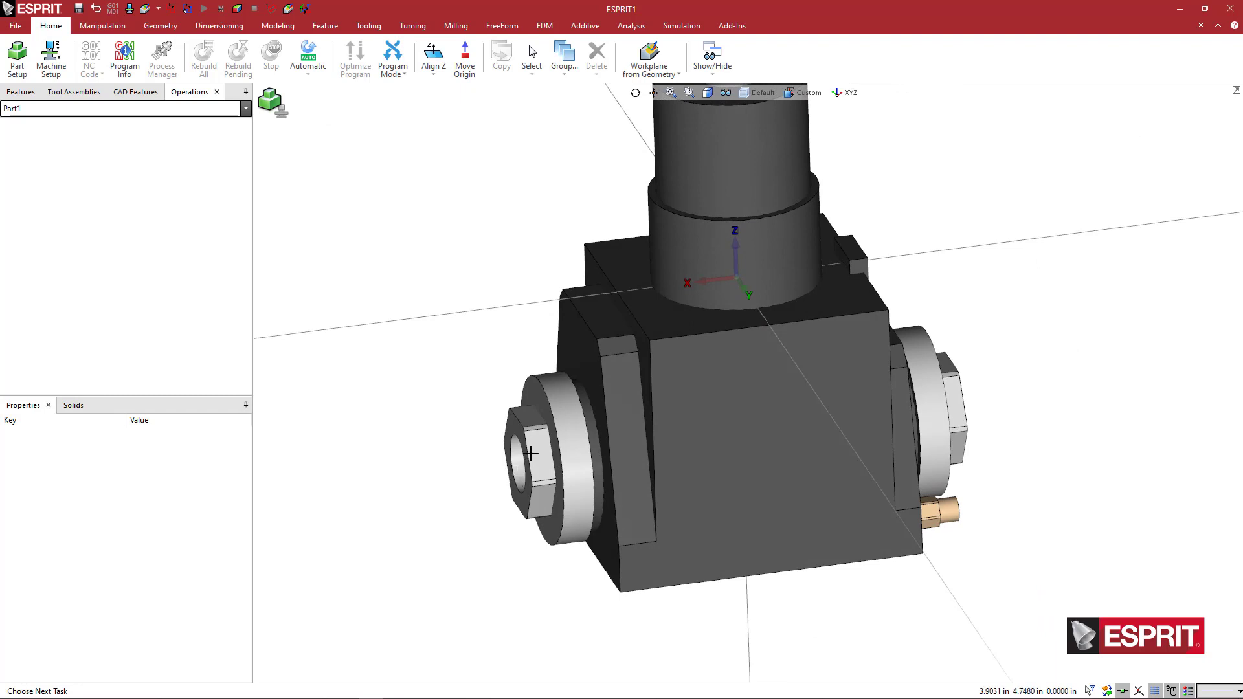
pyautogui.moveTo(592, 461); pyautogui.dragTo(639, 436, button='middle')
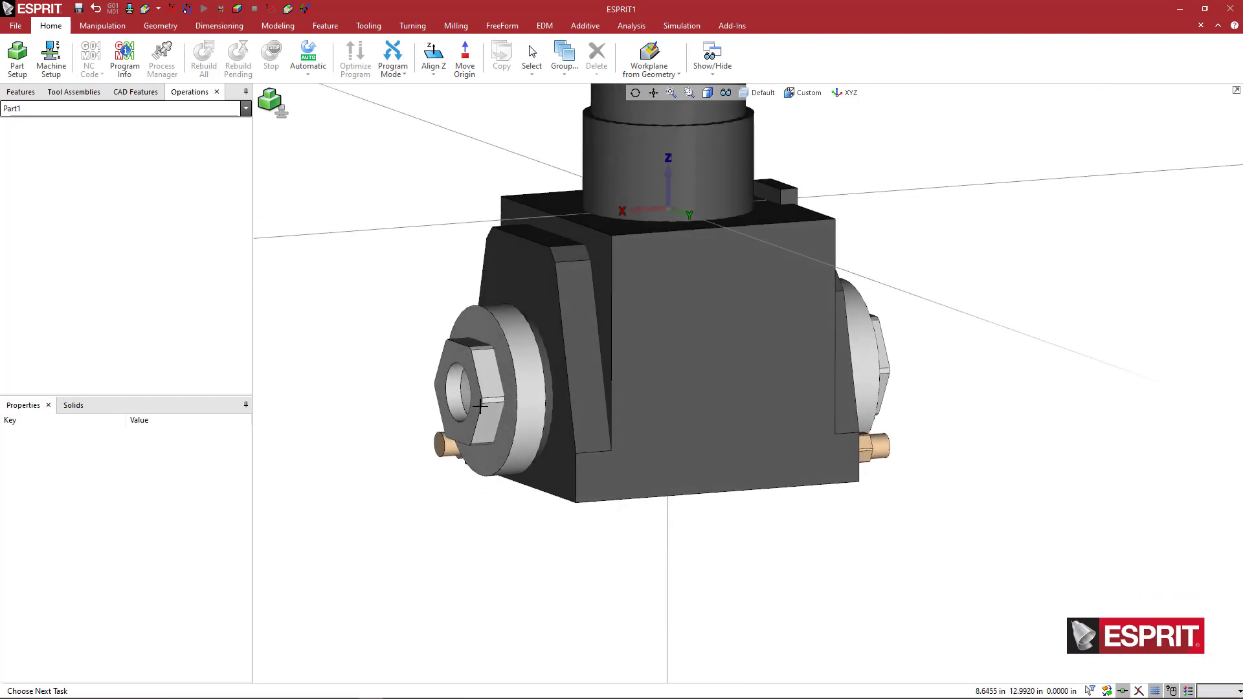
pyautogui.moveTo(503, 399); pyautogui.dragTo(542, 431, button='middle')
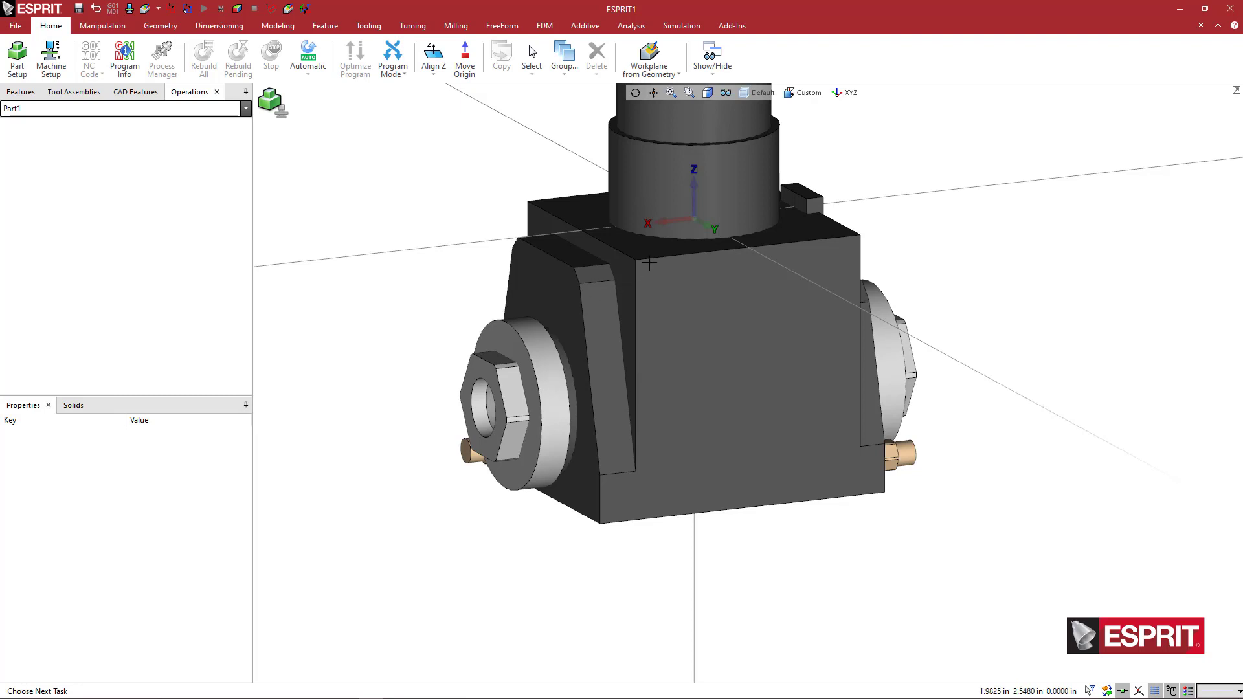
pyautogui.moveTo(680, 226); pyautogui.dragTo(668, 241, button='middle')
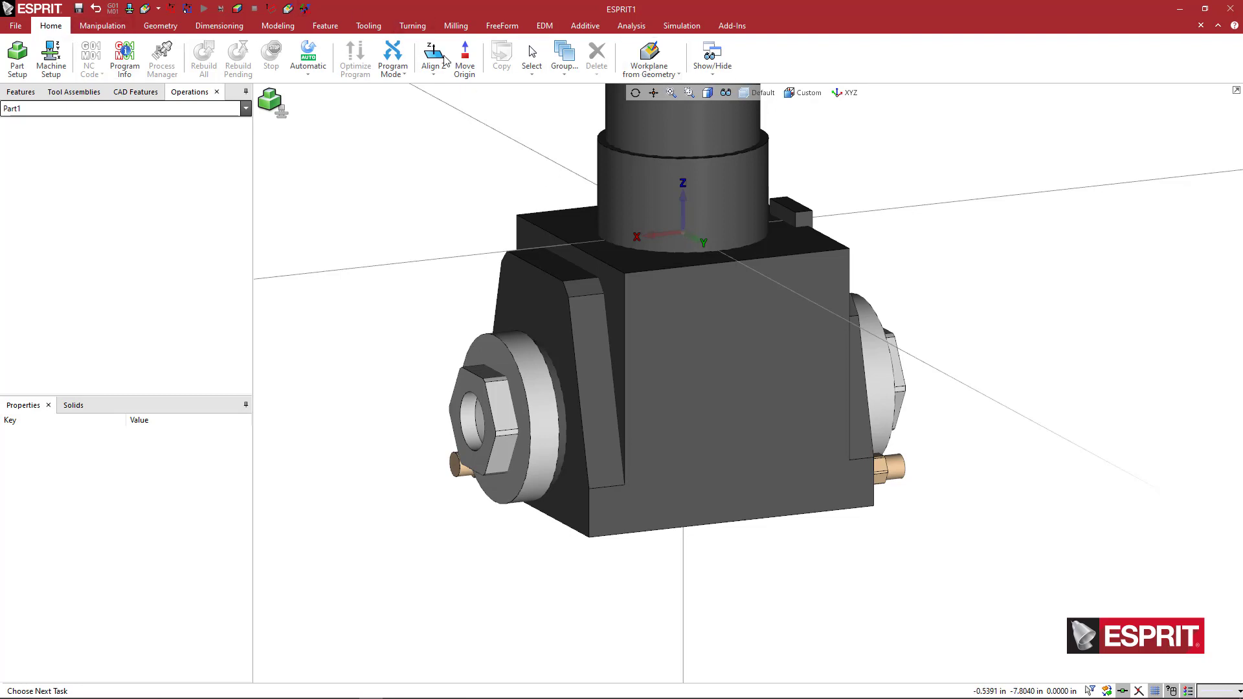
# Step: Rotate the work plane with Rotate UVW using U 0, V -90 and W 0
pyautogui.click(665, 76)
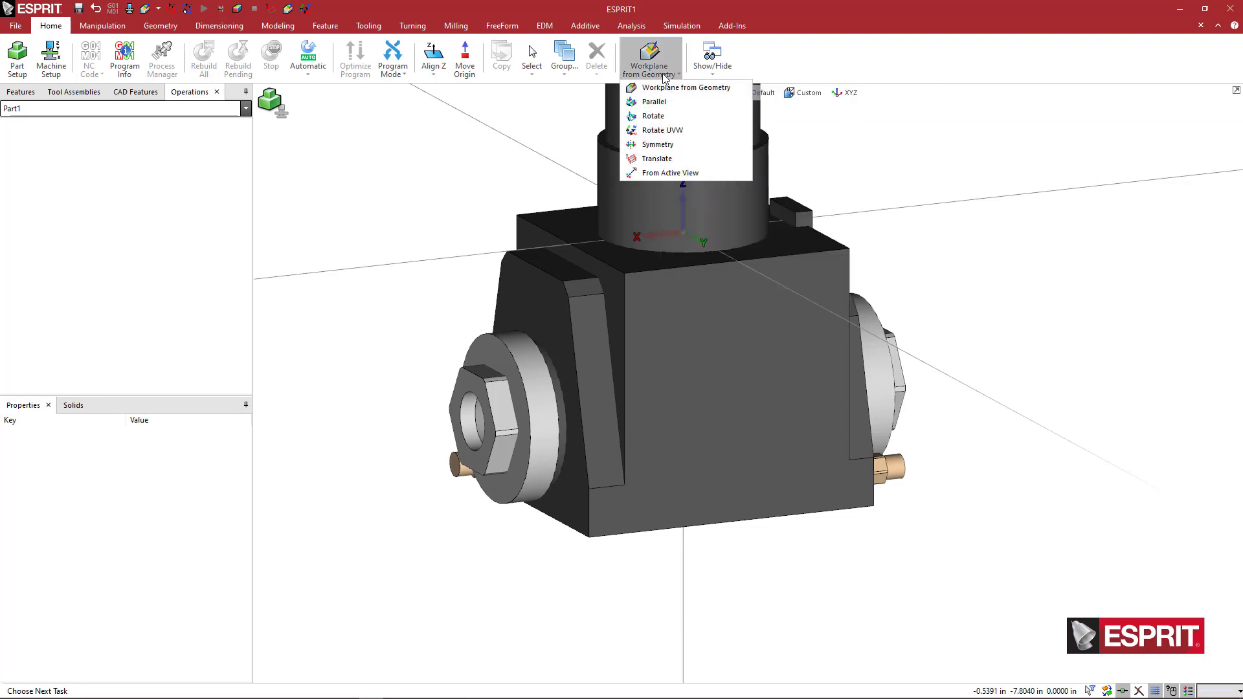
pyautogui.rightClick(666, 134)
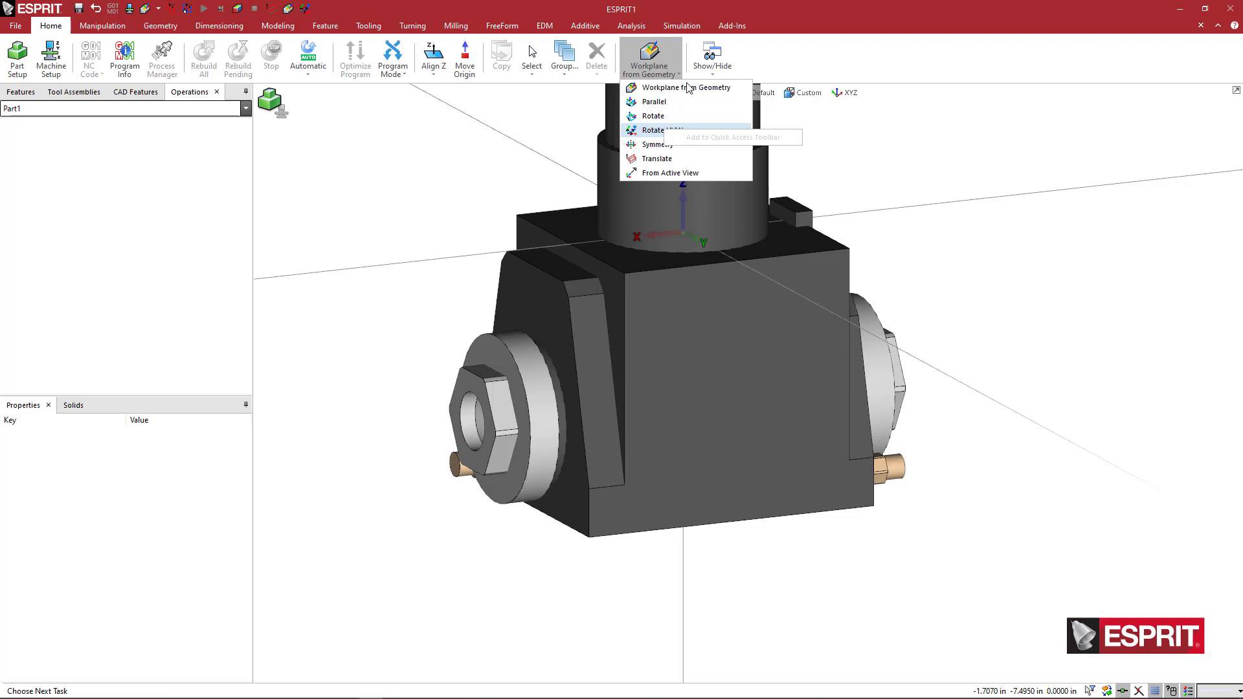
pyautogui.click(660, 130)
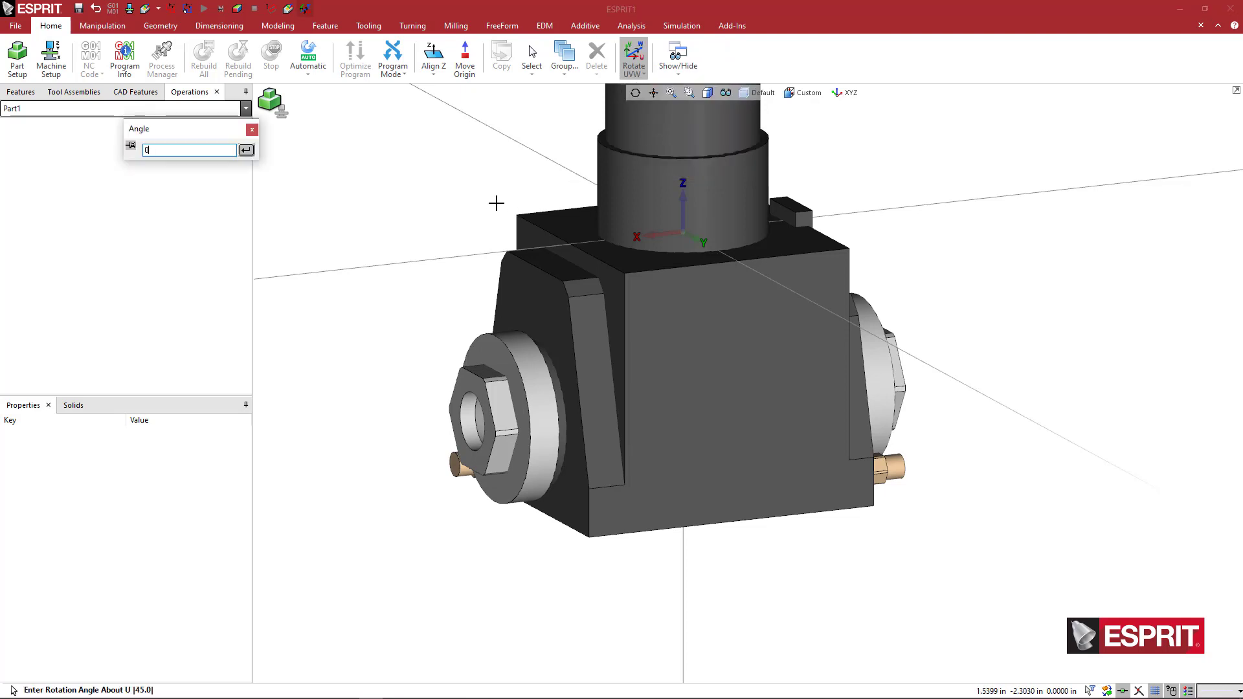
pyautogui.press('Return')
pyautogui.write('-90')
pyautogui.press('Return')
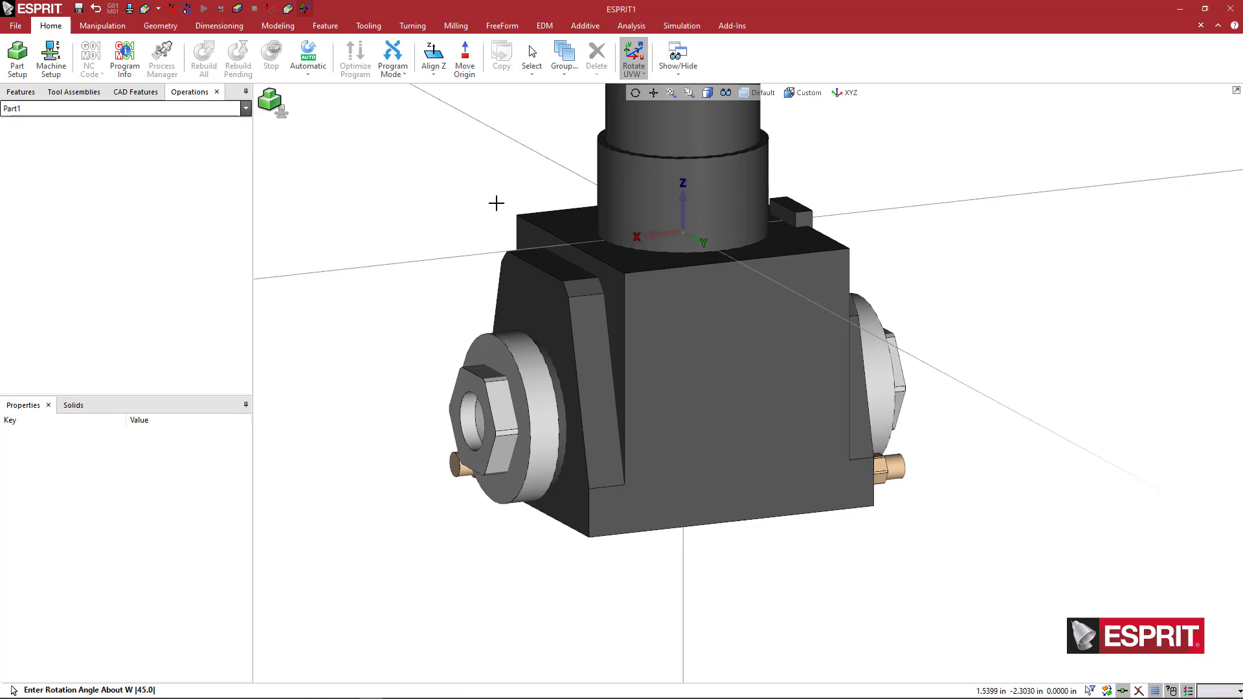
pyautogui.write('0')
pyautogui.press('Return')
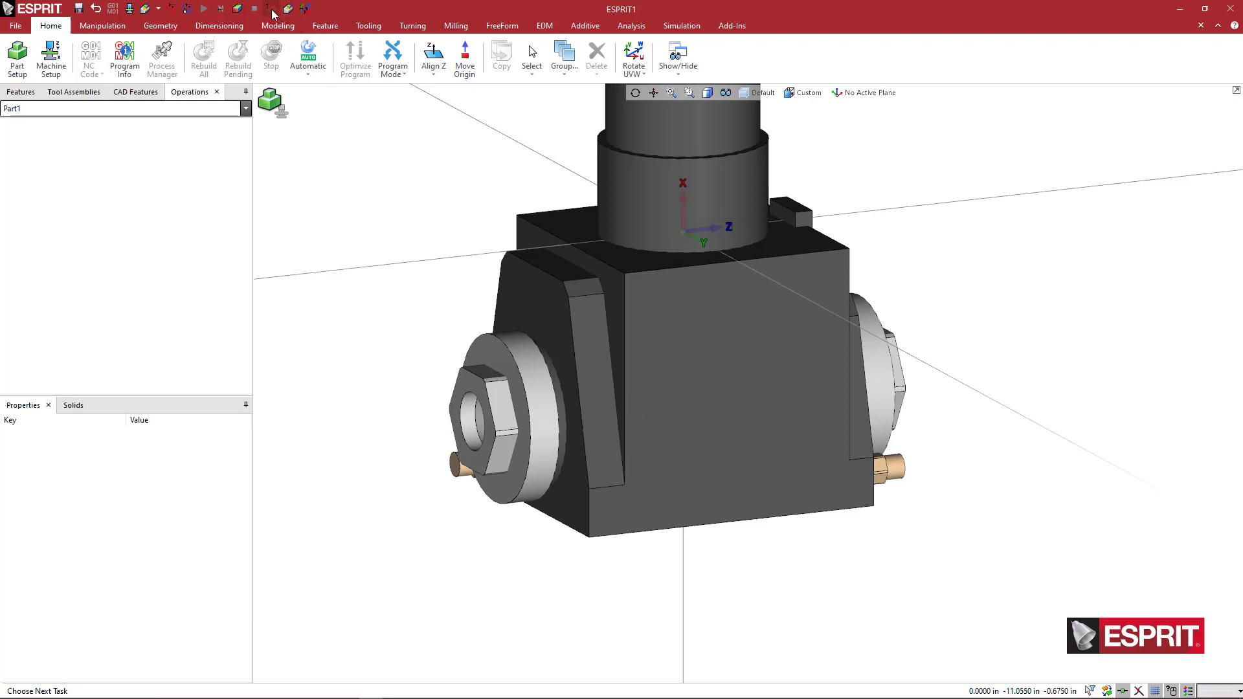
# Step: Translate the work plane origin onto the left collet nut's bore centre
pyautogui.click(634, 73)
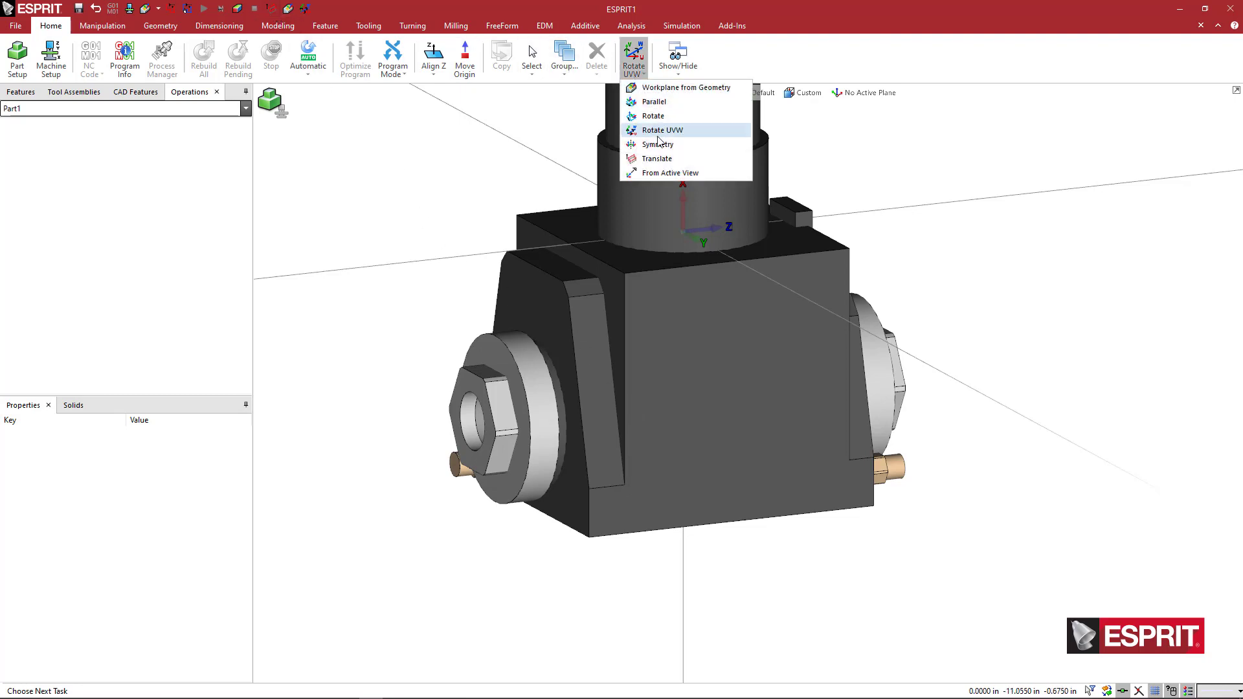
pyautogui.click(656, 160)
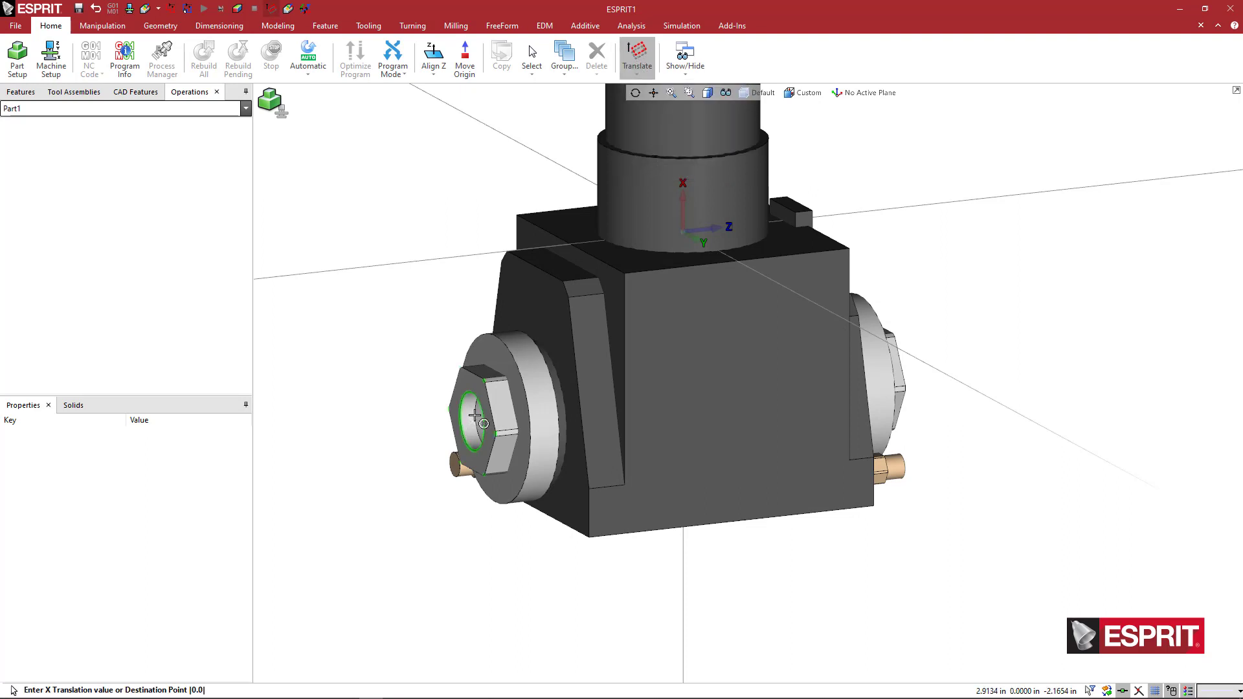
pyautogui.scroll(5, 475, 416)
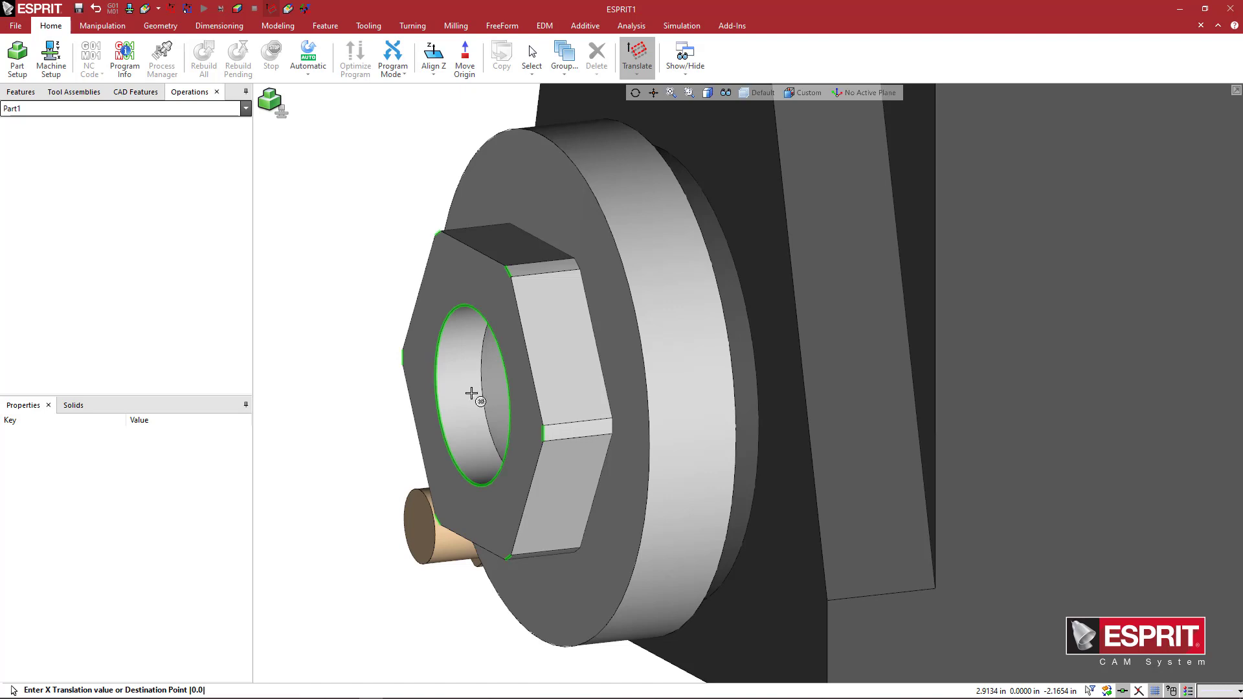
pyautogui.moveTo(472, 393); pyautogui.dragTo(468, 394, button='middle')
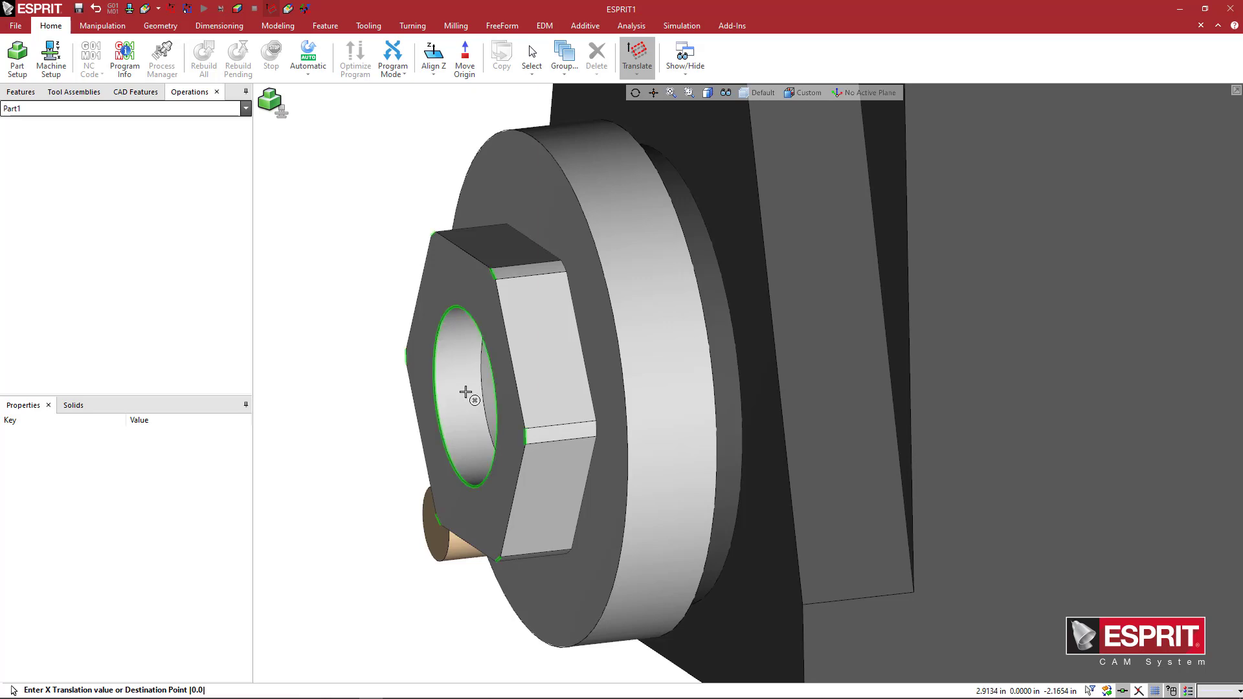
pyautogui.click(465, 393)
pyautogui.scroll(-3, 468, 393)
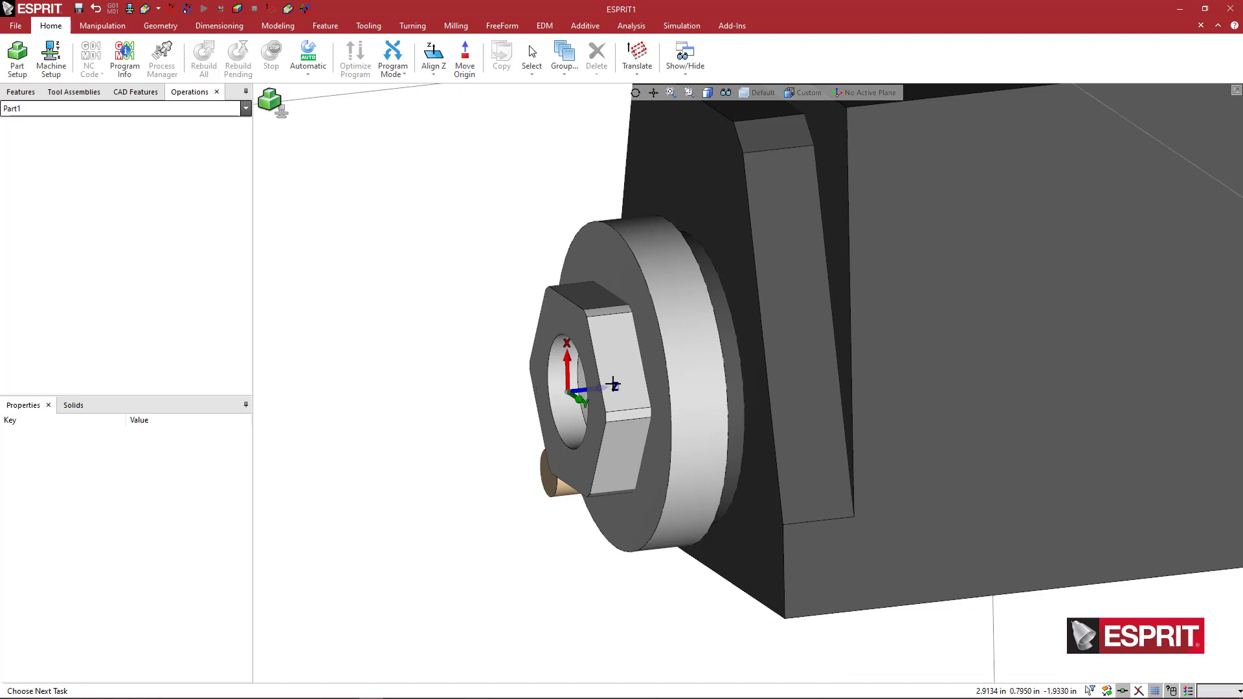
pyautogui.scroll(1, 539, 377)
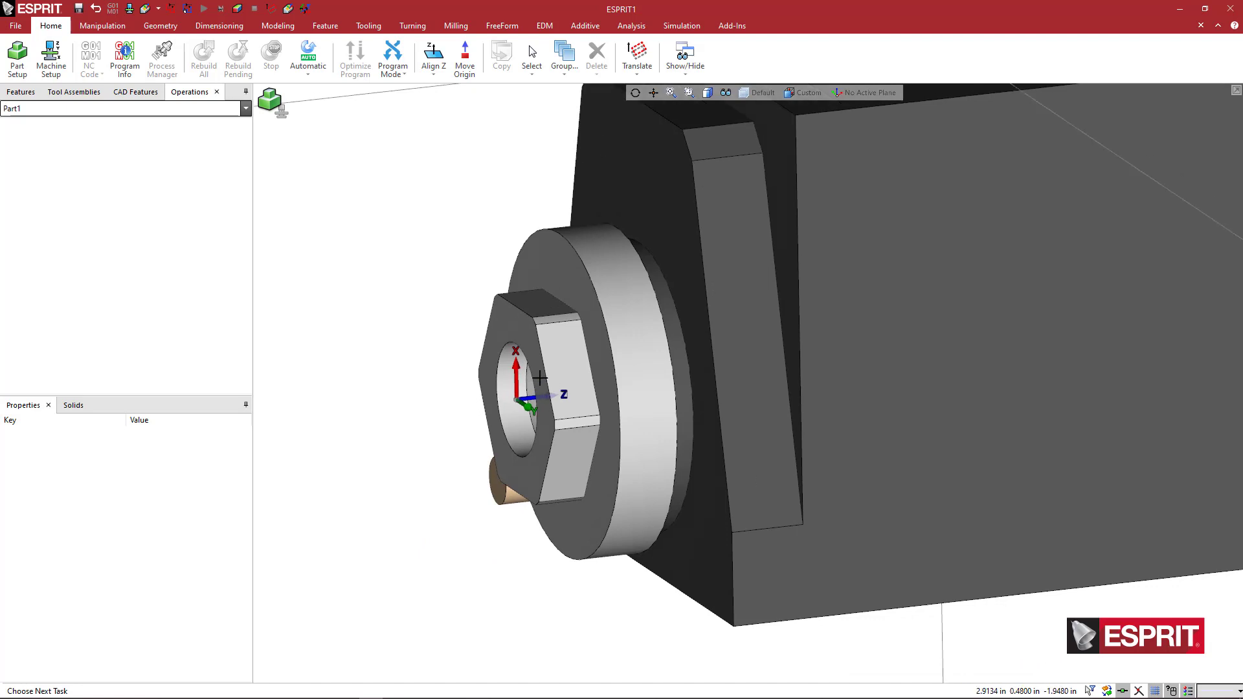
# Step: Add a new work plane from the current one and name it TSA_1
pyautogui.click(836, 97)
pyautogui.click(838, 159)
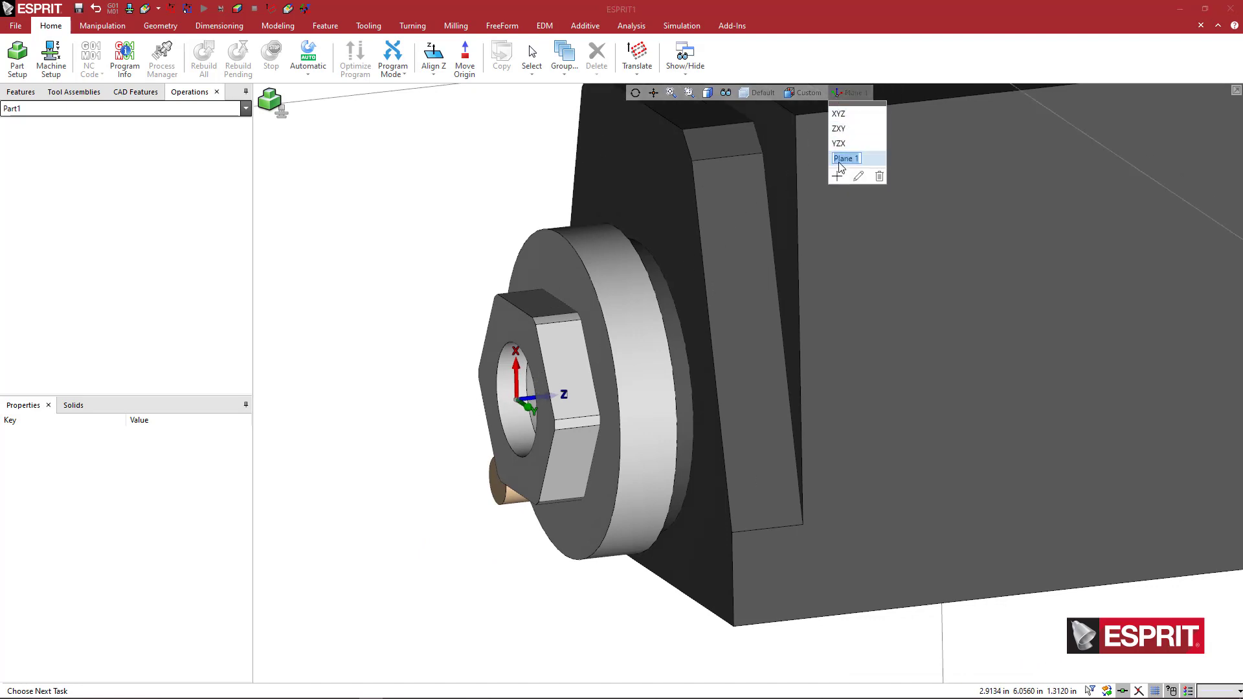
pyautogui.write('TSA_1')
pyautogui.press('Return')
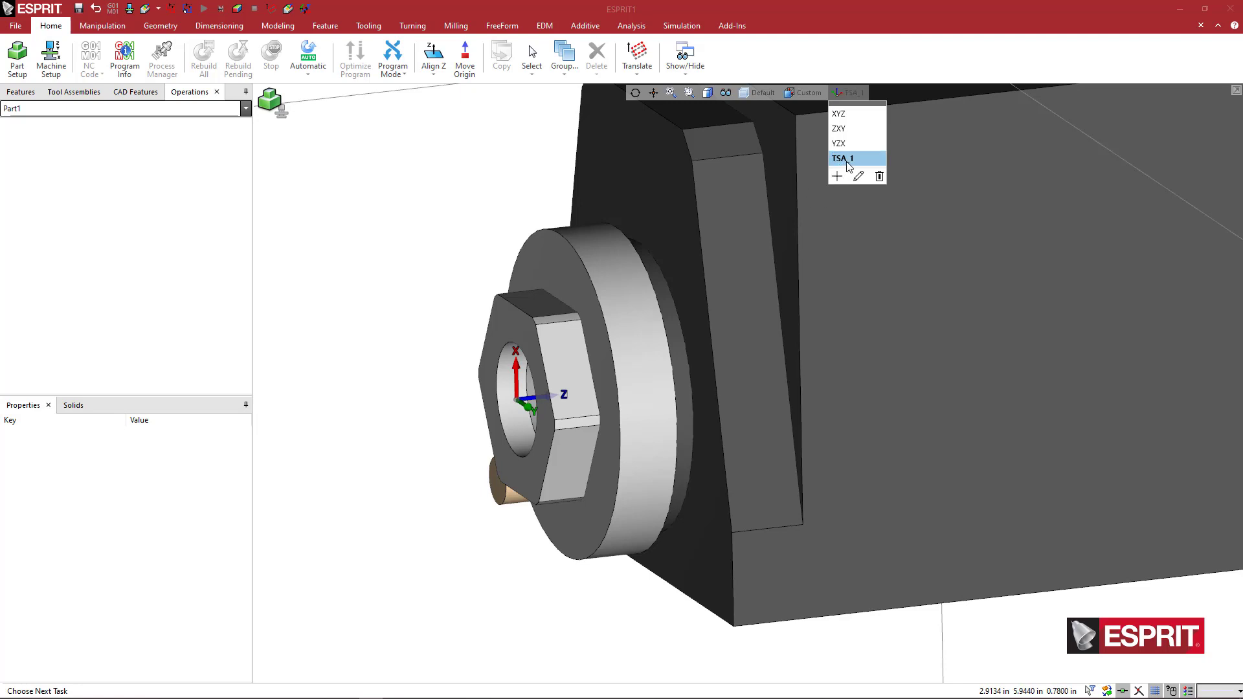
pyautogui.moveTo(732, 297); pyautogui.dragTo(635, 353, button='middle')
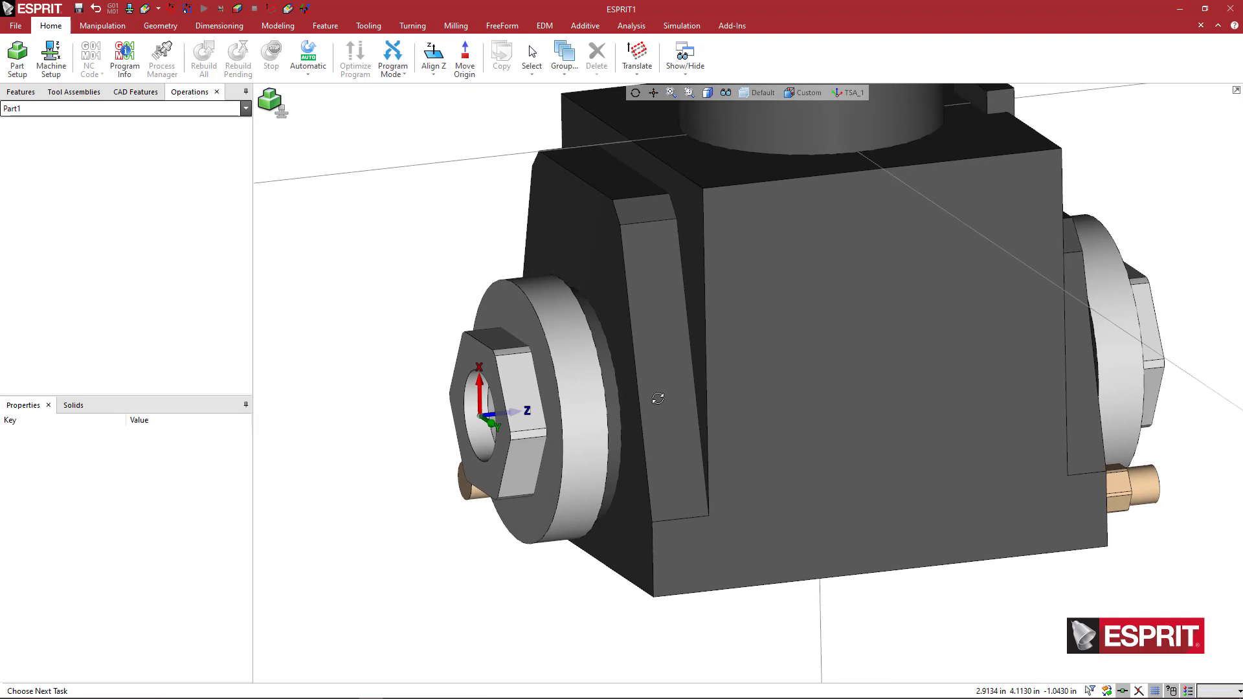
pyautogui.moveTo(649, 397); pyautogui.dragTo(521, 387, button='middle')
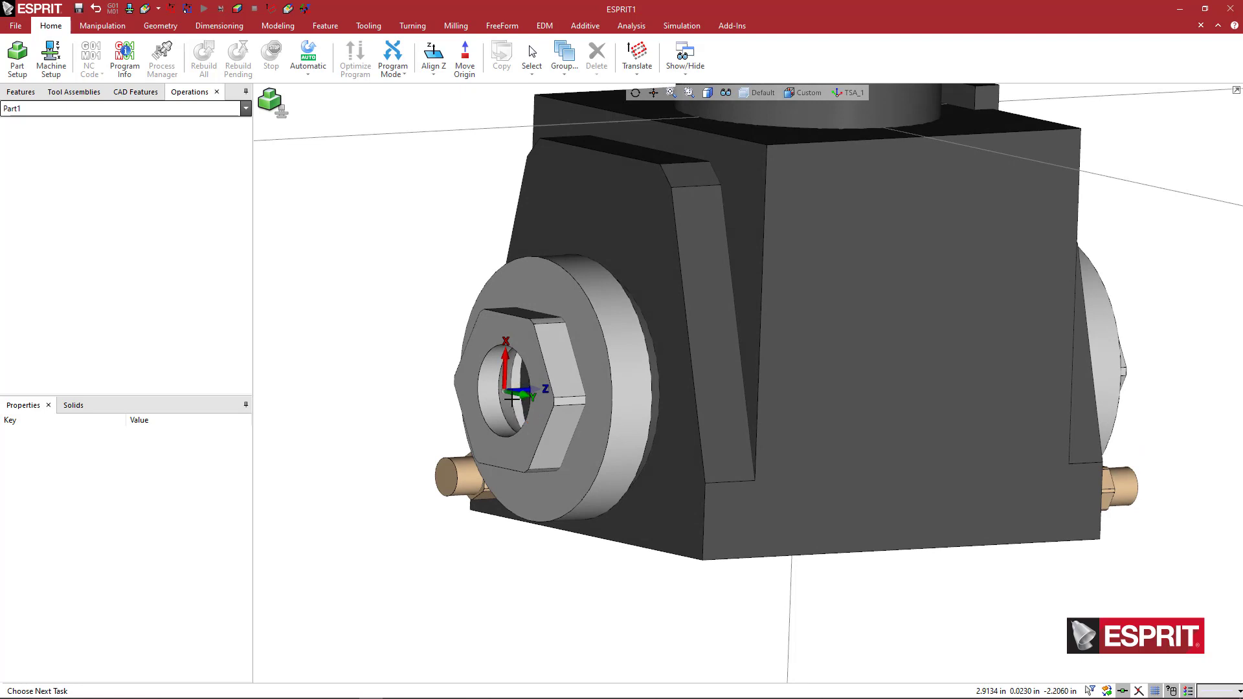
pyautogui.moveTo(608, 403)
pyautogui.mouseDown(button='middle')
pyautogui.moveTo(579, 402)
pyautogui.moveTo(744, 395)
pyautogui.moveTo(621, 389)
pyautogui.mouseUp(button='middle')
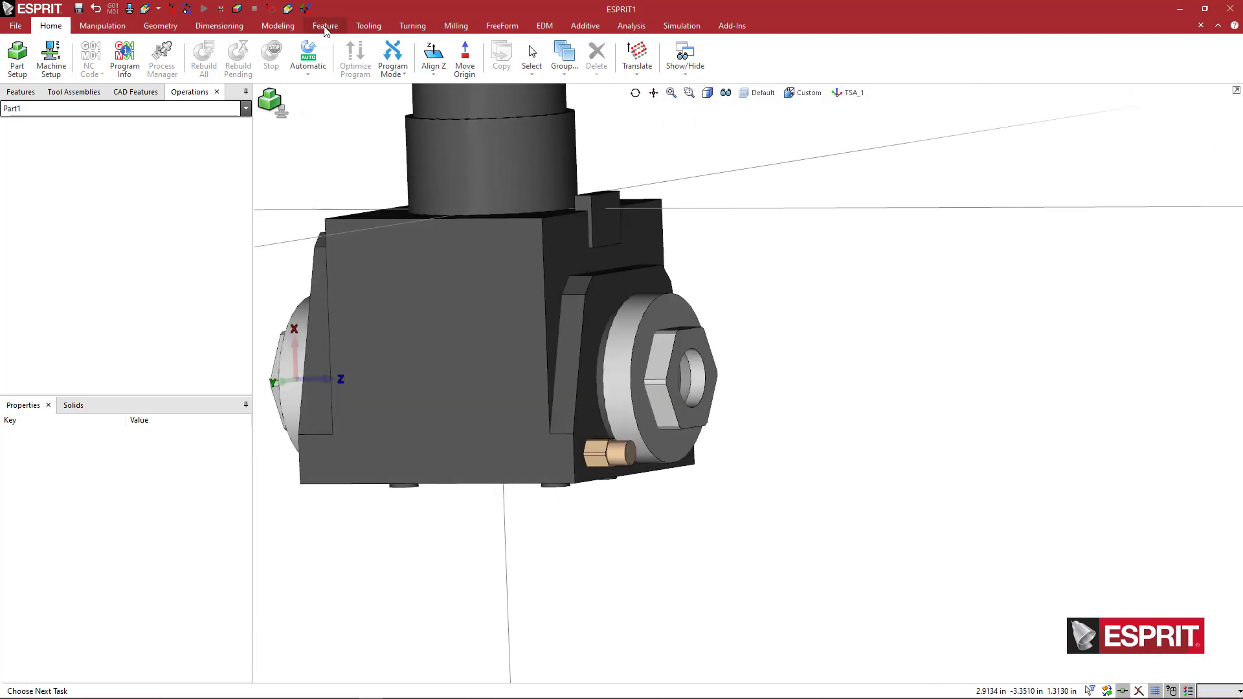
# Step: Snap the work plane origin onto the second collet nut's bore centre with Translate
pyautogui.click(273, 9)
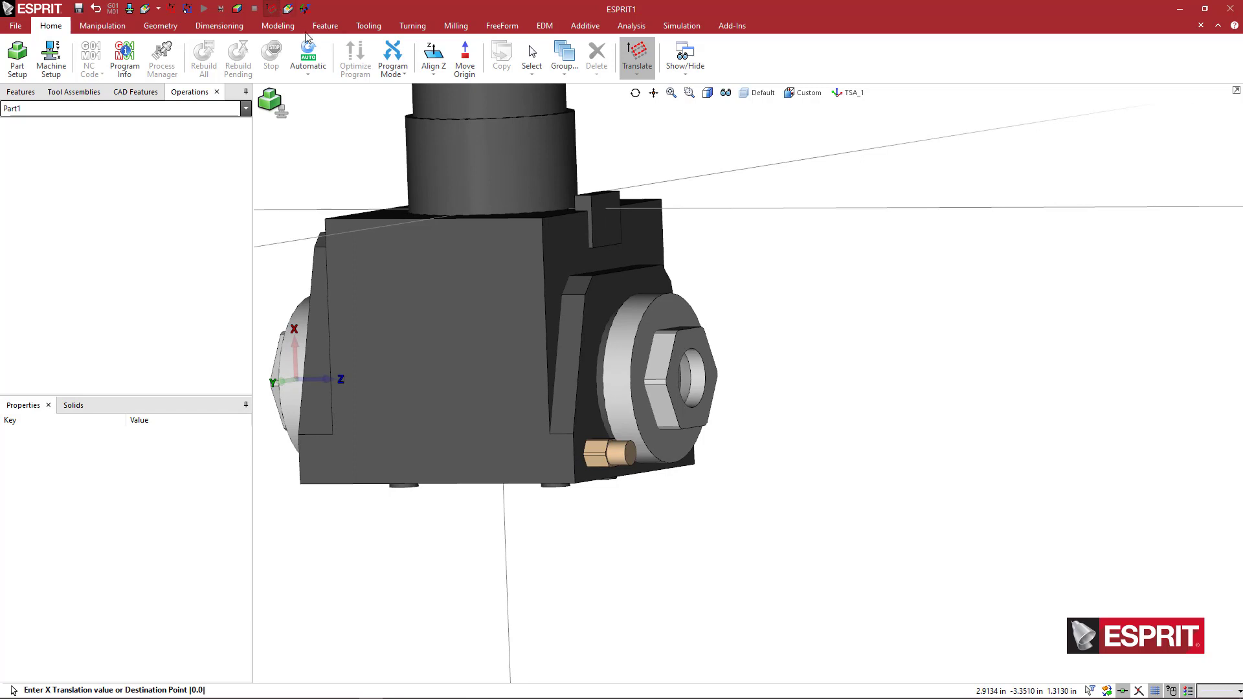
pyautogui.click(695, 376)
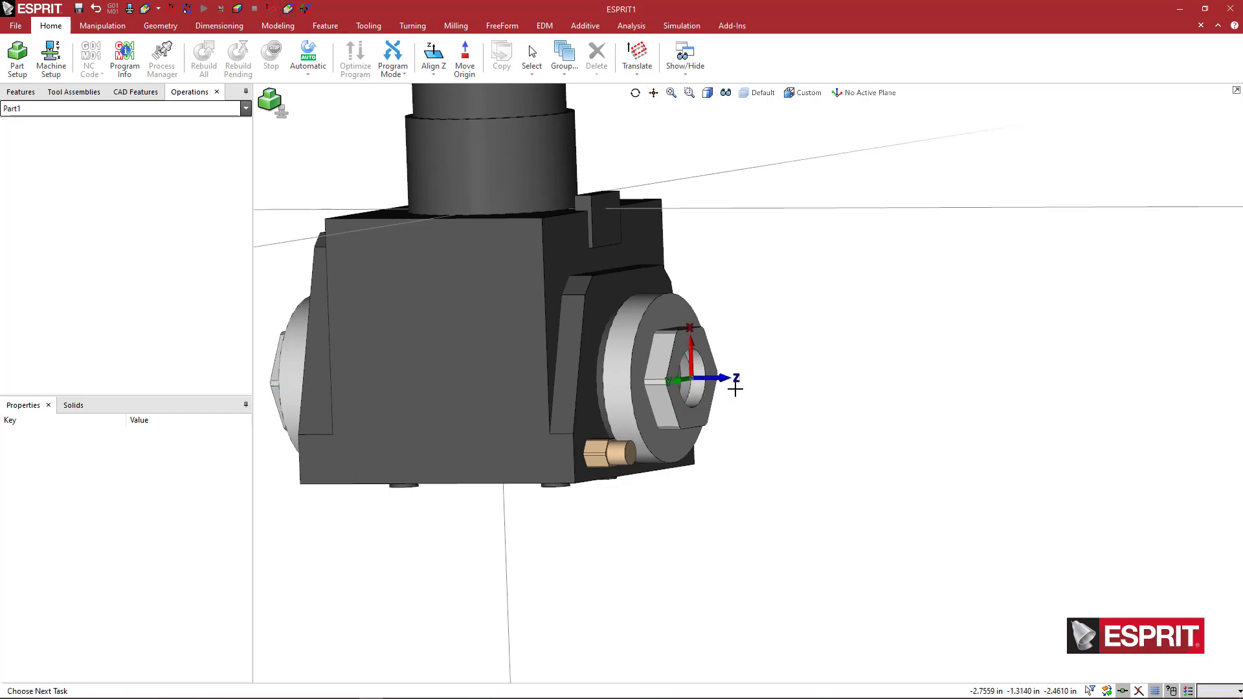
pyautogui.scroll(4, 728, 383)
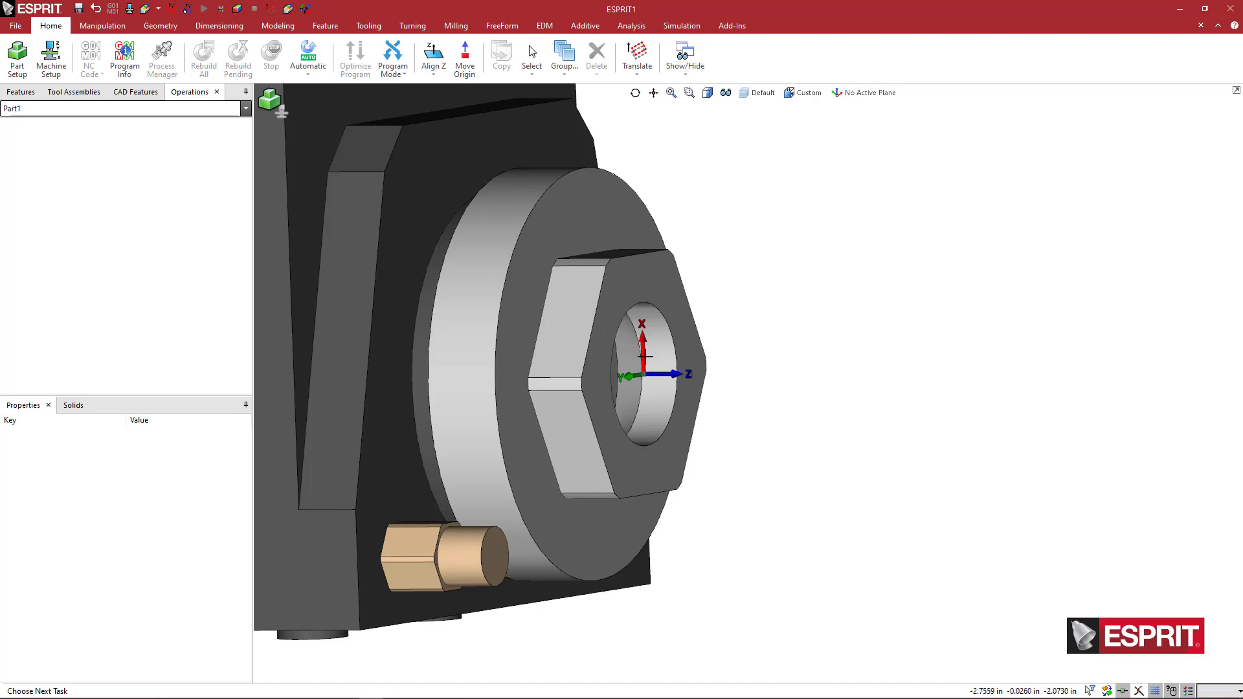
# Step: Turn the work plane 180° about U so Z reverses along the second nut's spindle
pyautogui.click(305, 9)
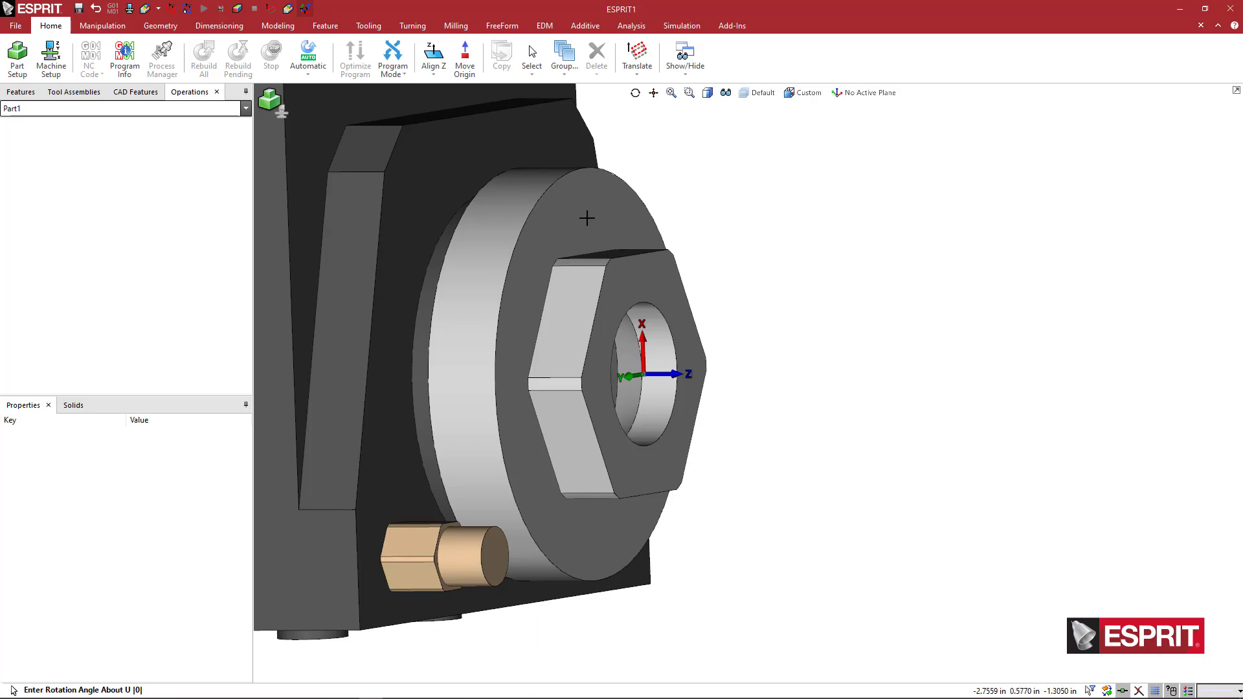
pyautogui.write('180')
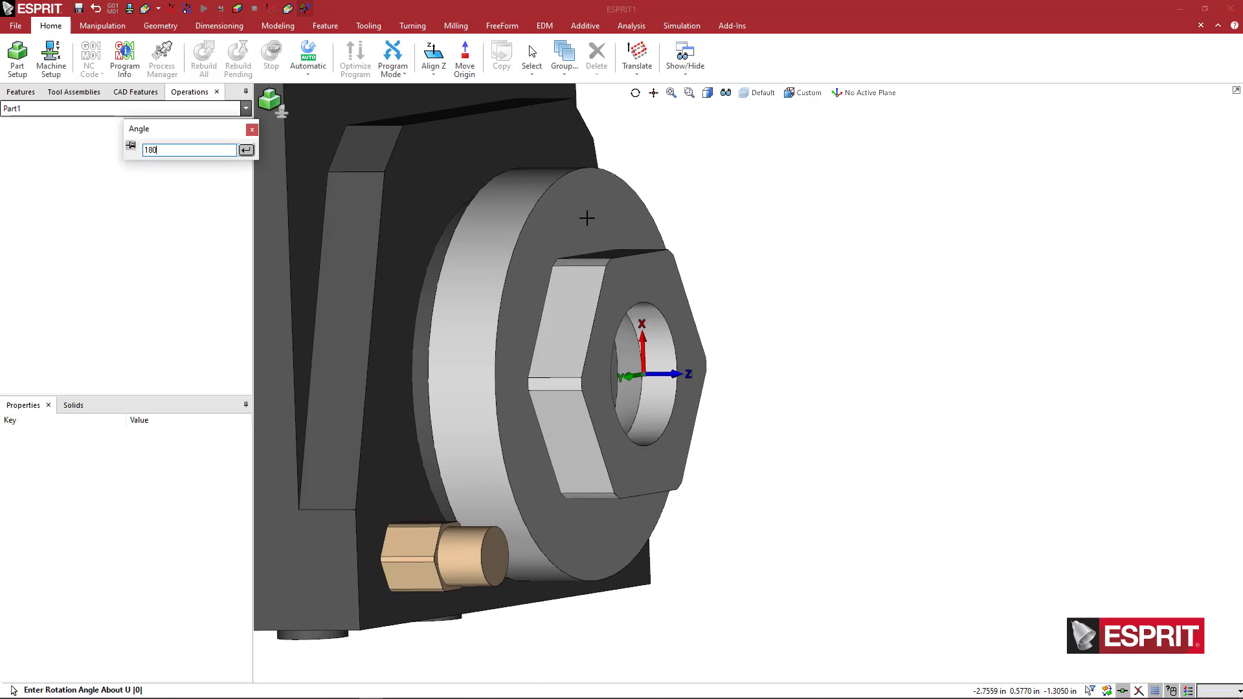
pyautogui.press('Return')
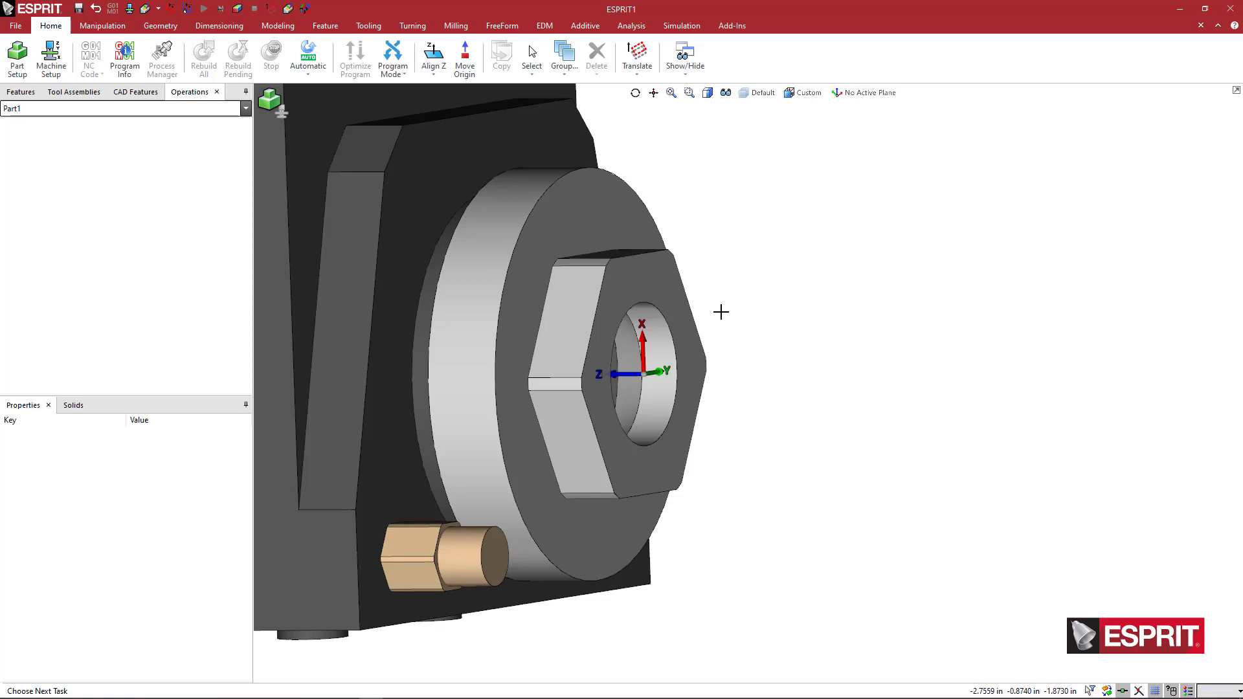
pyautogui.moveTo(724, 315)
pyautogui.mouseDown(button='middle')
pyautogui.moveTo(735, 314)
pyautogui.moveTo(735, 333)
pyautogui.mouseUp(button='middle')
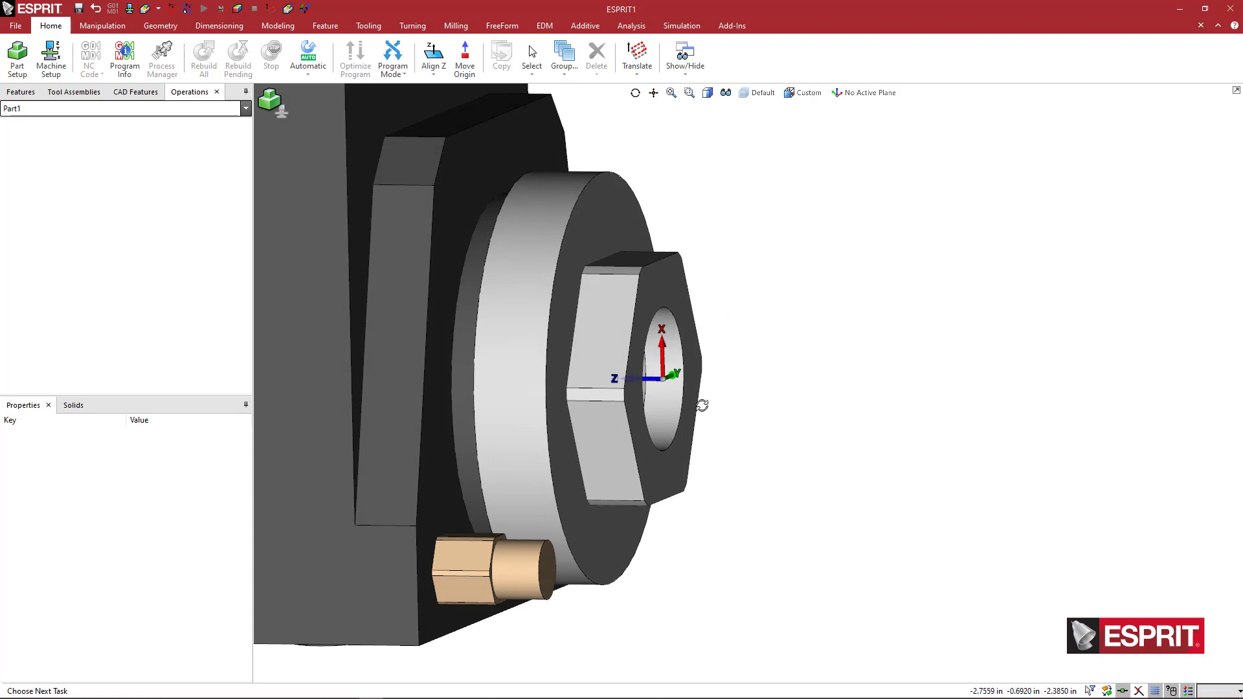
pyautogui.scroll(2, 623, 382)
pyautogui.scroll(-1, 646, 407)
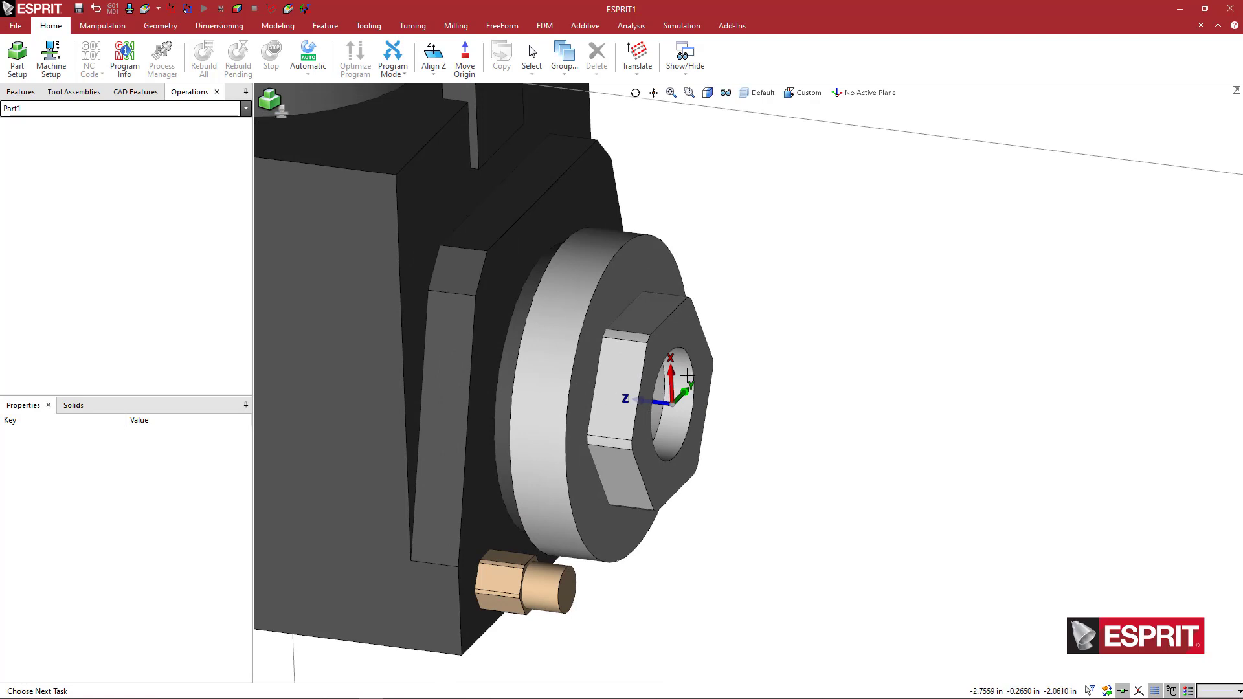
# Step: Add a new work plane from the current orientation and name it TSA_2
pyautogui.scroll(-1, 734, 309)
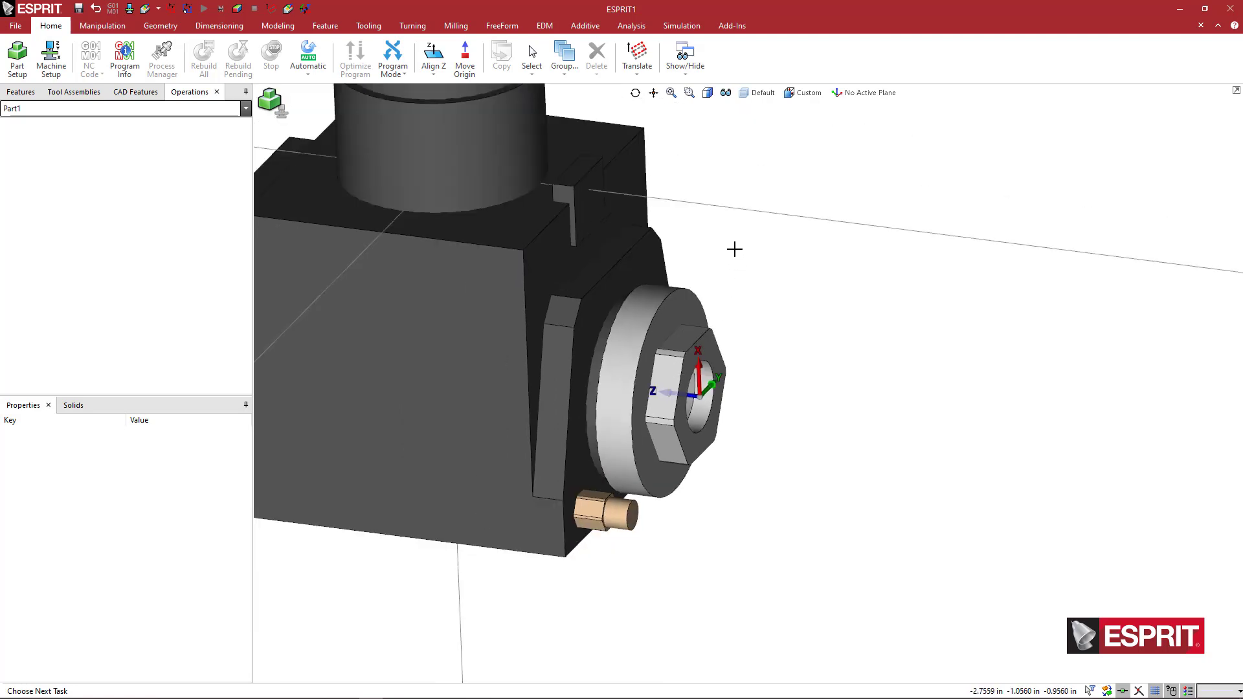
pyautogui.click(836, 96)
pyautogui.click(837, 176)
pyautogui.write('TSA')
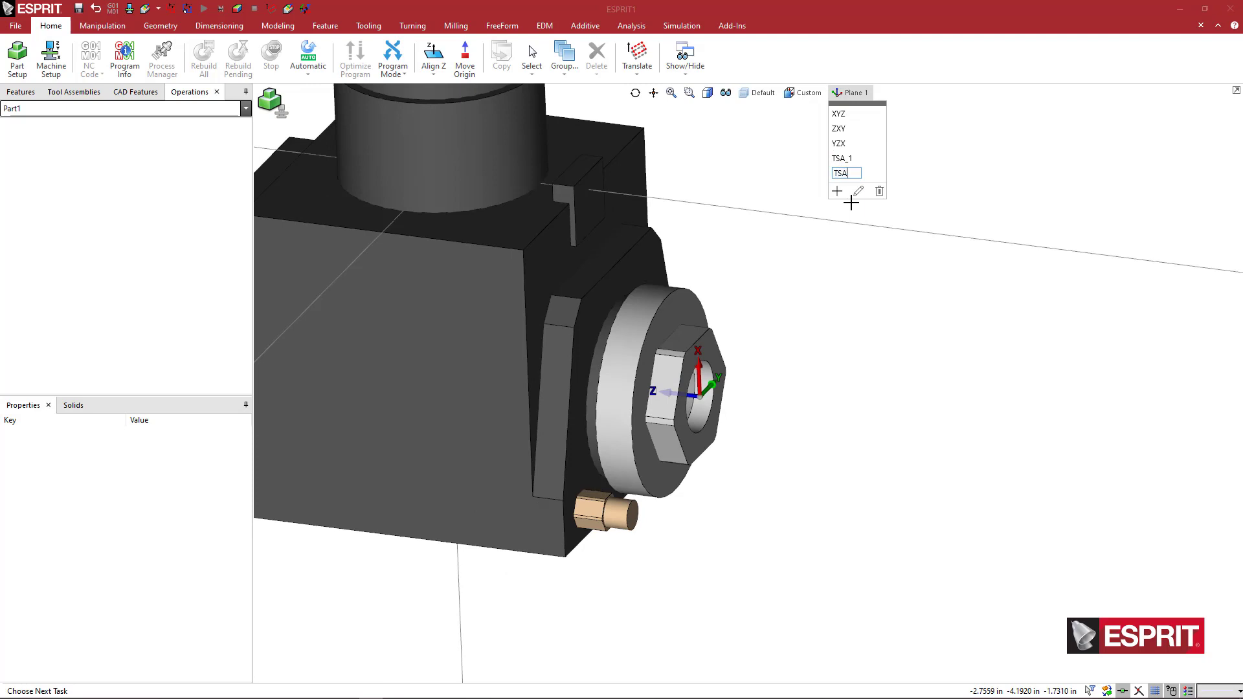
pyautogui.write('_2')
pyautogui.press('Return')
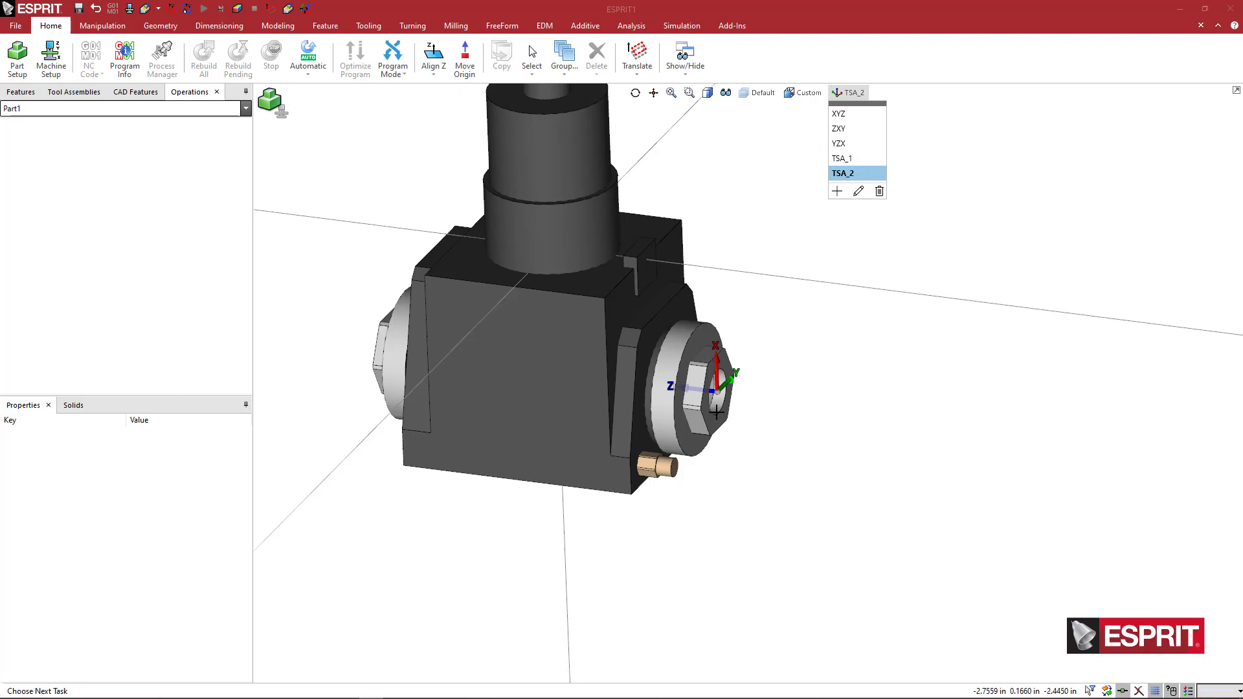
pyautogui.moveTo(774, 413); pyautogui.dragTo(799, 408, button='middle')
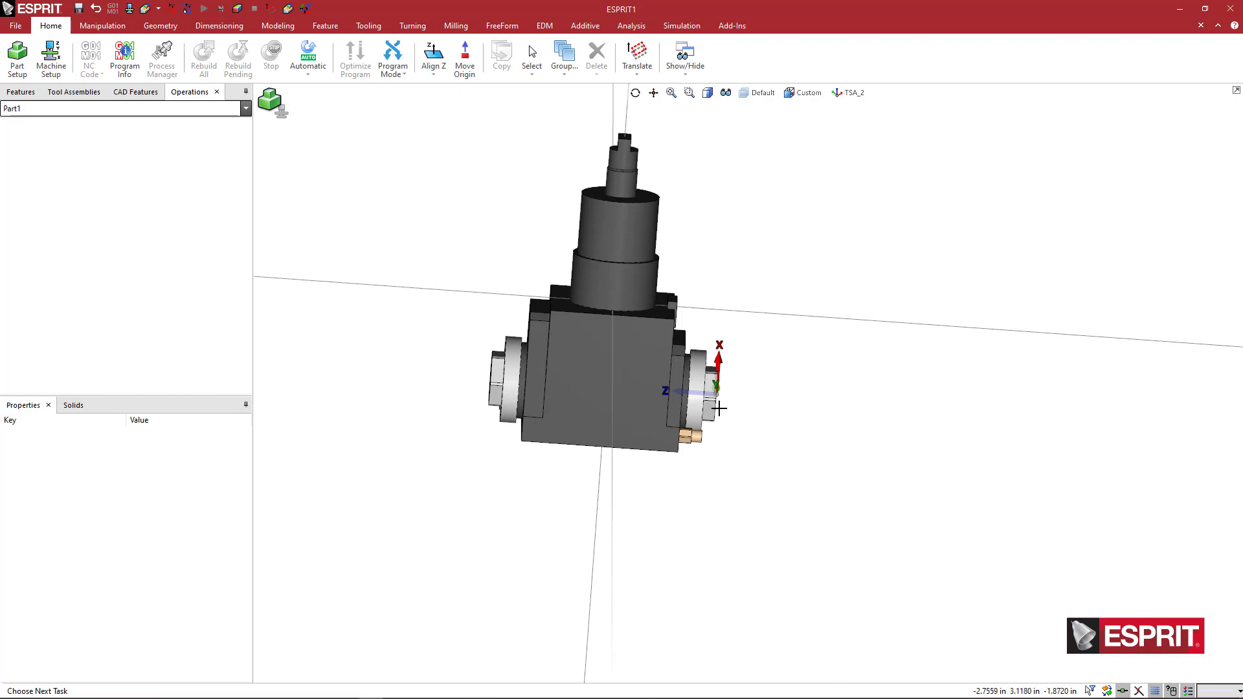
pyautogui.moveTo(727, 413); pyautogui.dragTo(664, 410, button='middle')
# Step: Select the holder solid, start Split Body on the washer face, then cancel without splitting
pyautogui.scroll(3, 618, 415)
pyautogui.scroll(3, 619, 416)
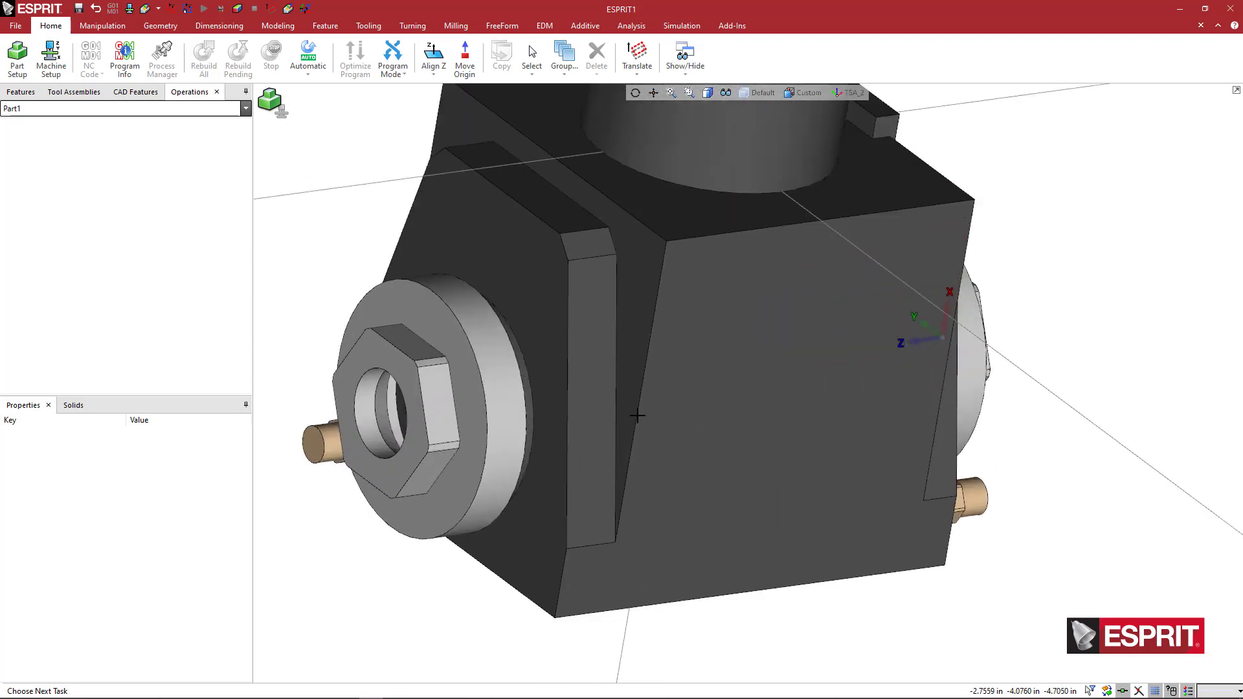
pyautogui.scroll(-3, 636, 435)
pyautogui.click(637, 440)
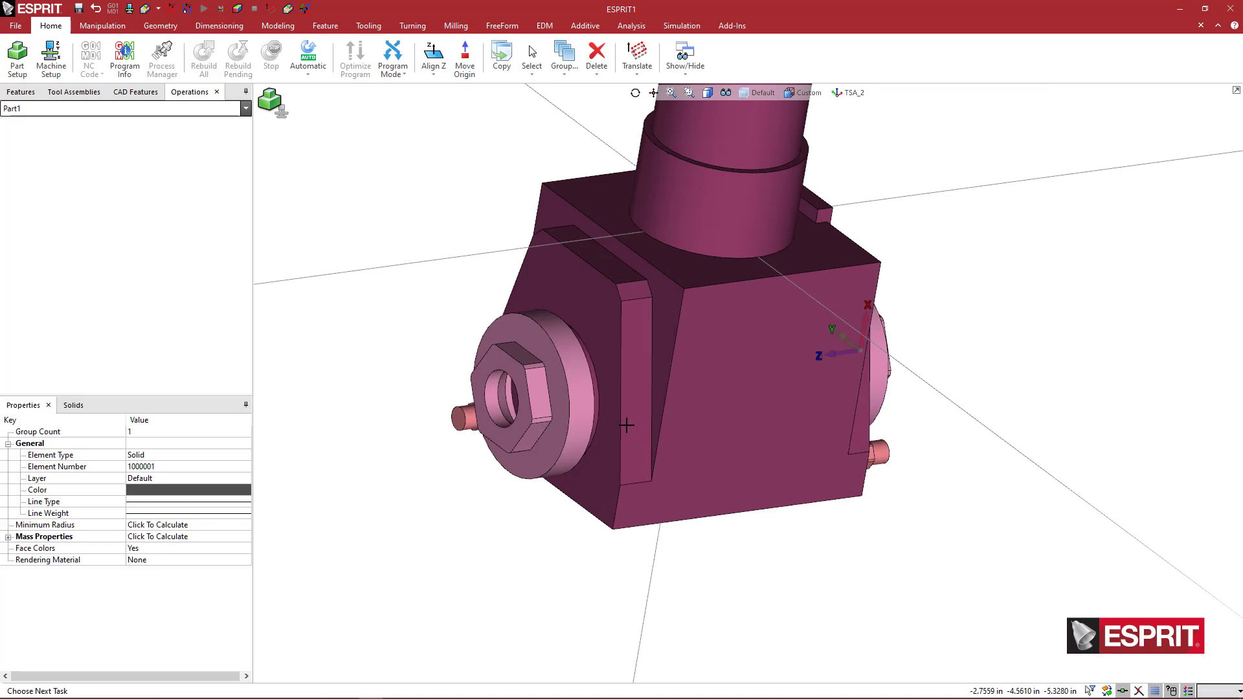
pyautogui.click(289, 27)
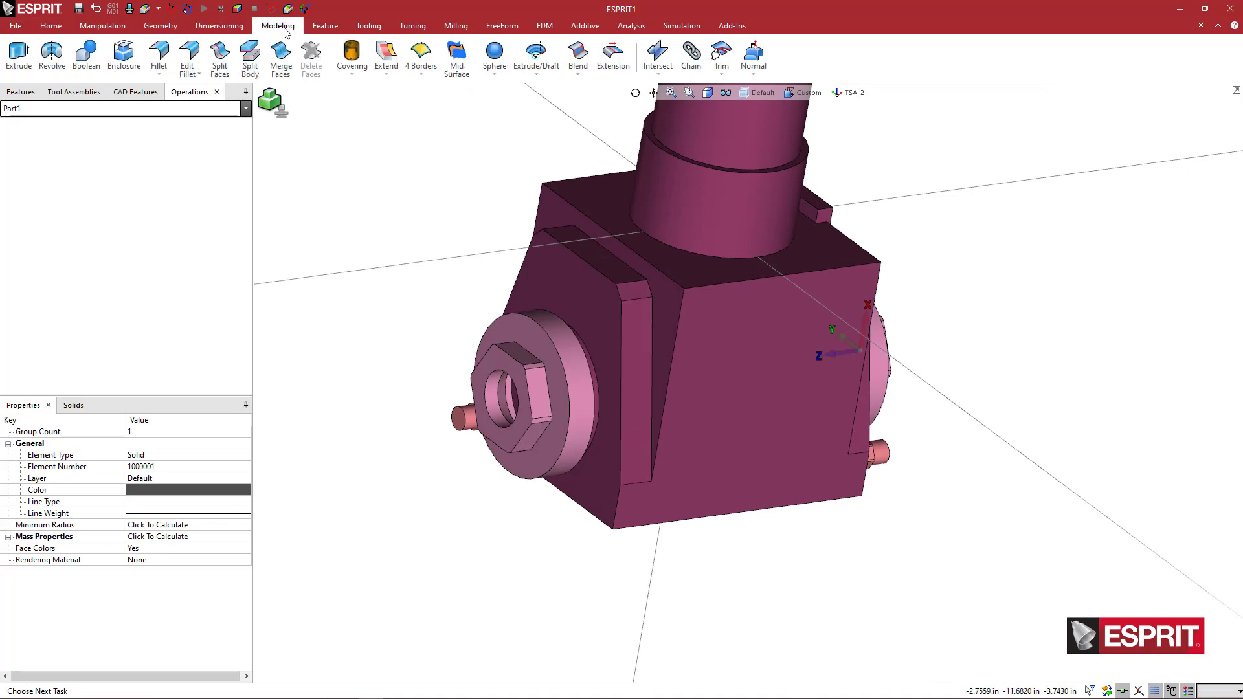
pyautogui.click(250, 57)
pyautogui.scroll(5, 602, 338)
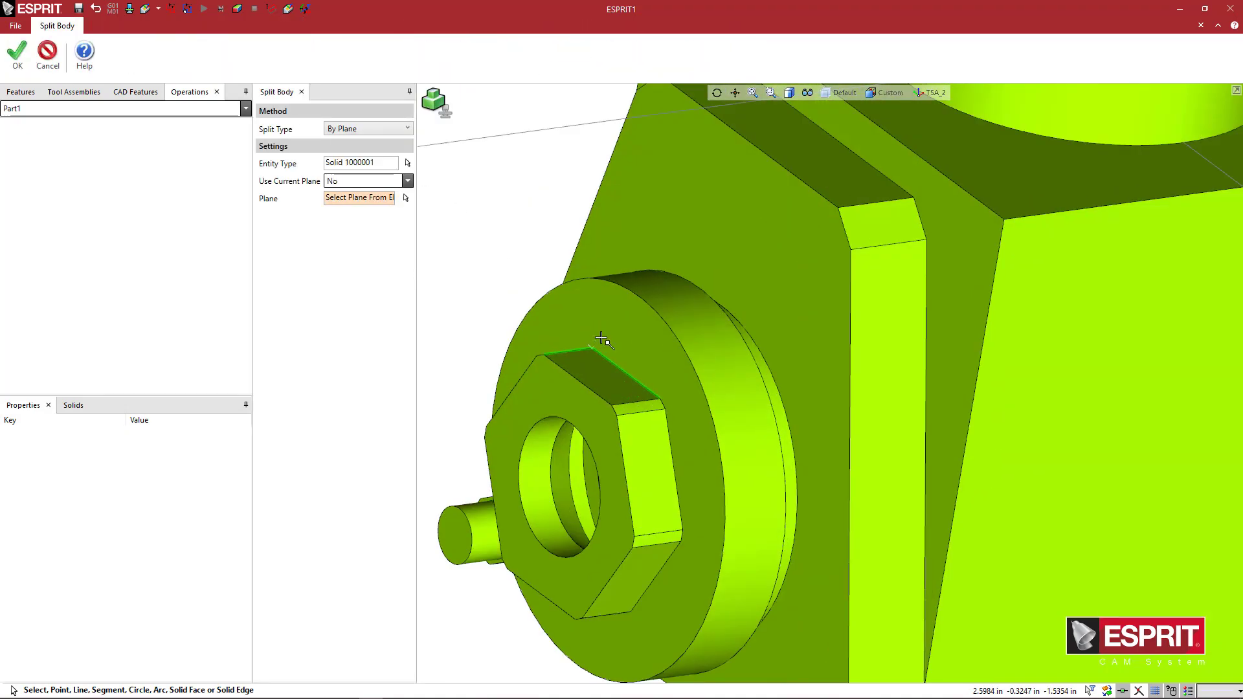
pyautogui.click(626, 332)
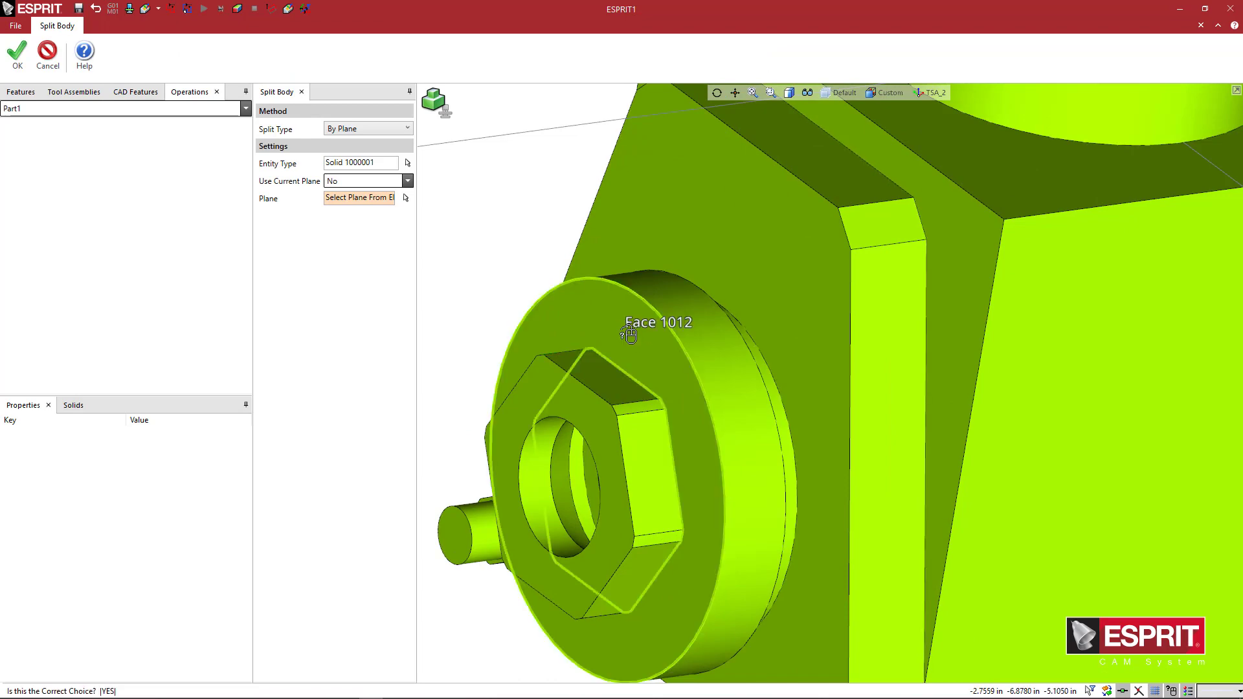
pyautogui.click(591, 320)
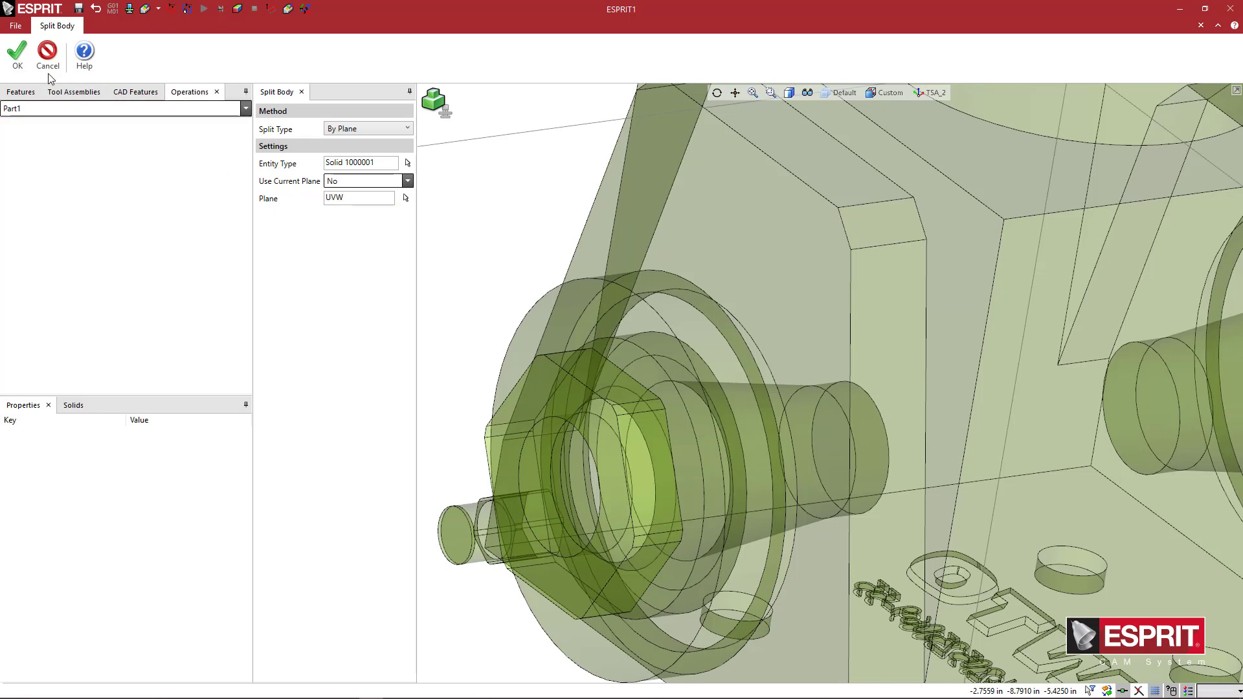
pyautogui.click(19, 65)
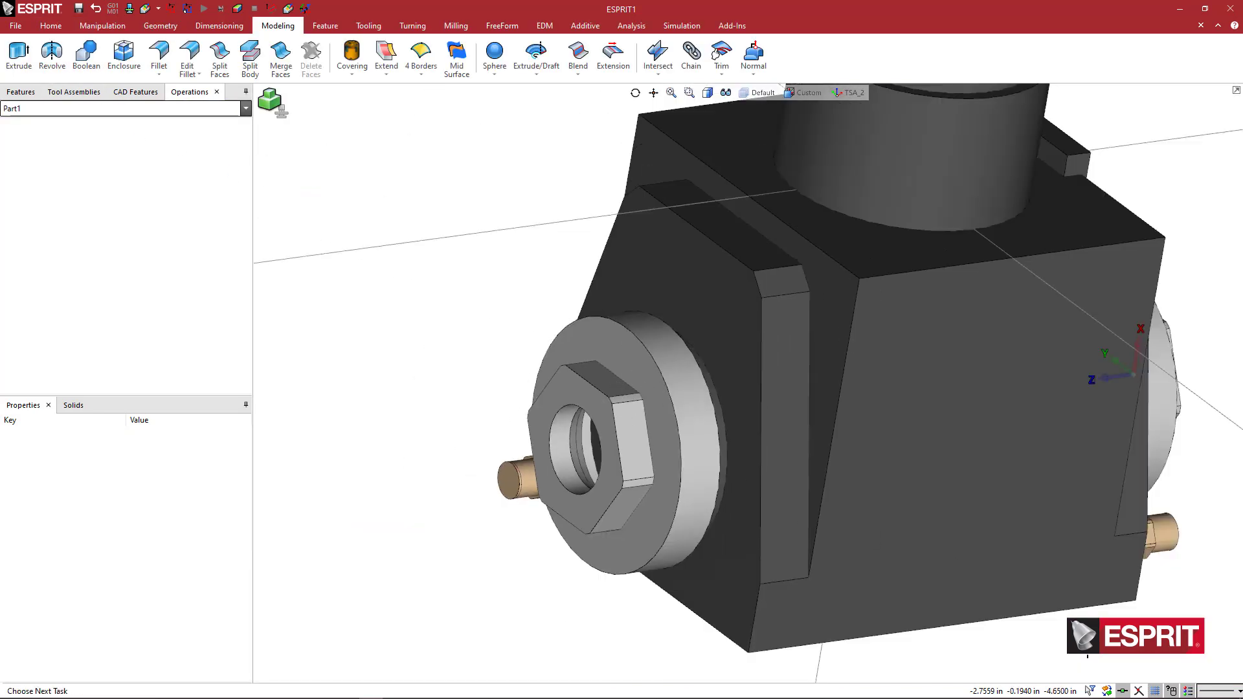
# Step: Try picking the washer solid and toggle the body selection filters on and off
pyautogui.click(1089, 691)
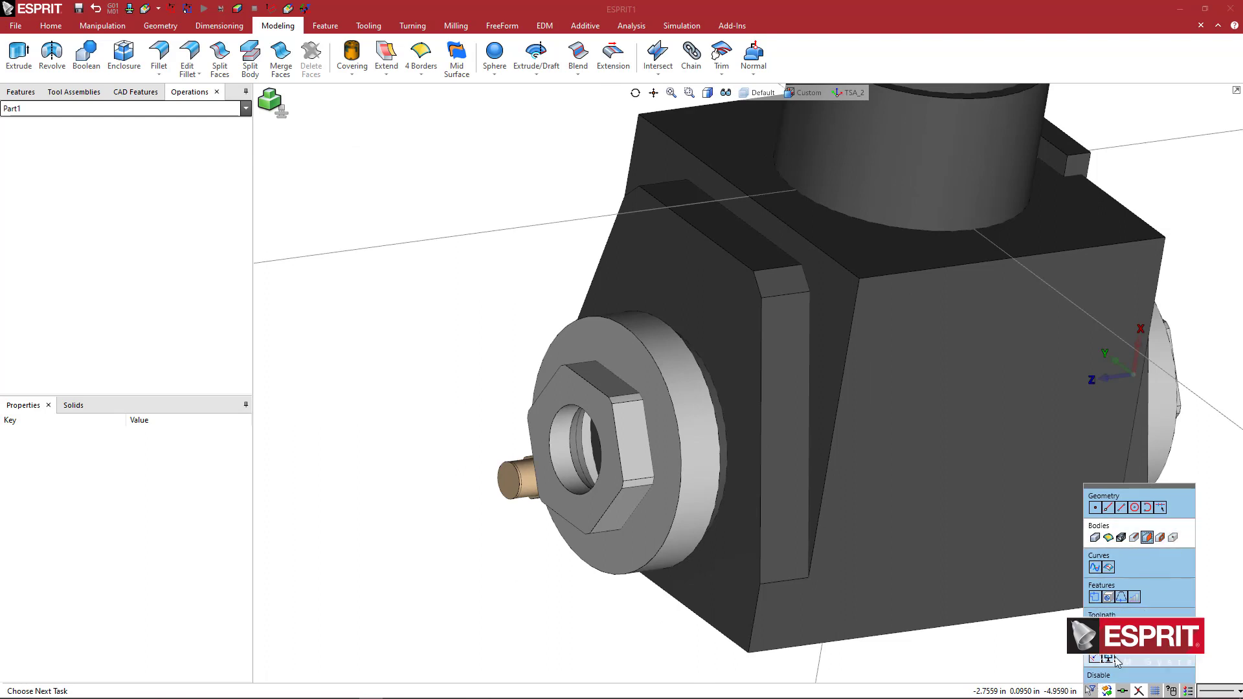
pyautogui.click(635, 365)
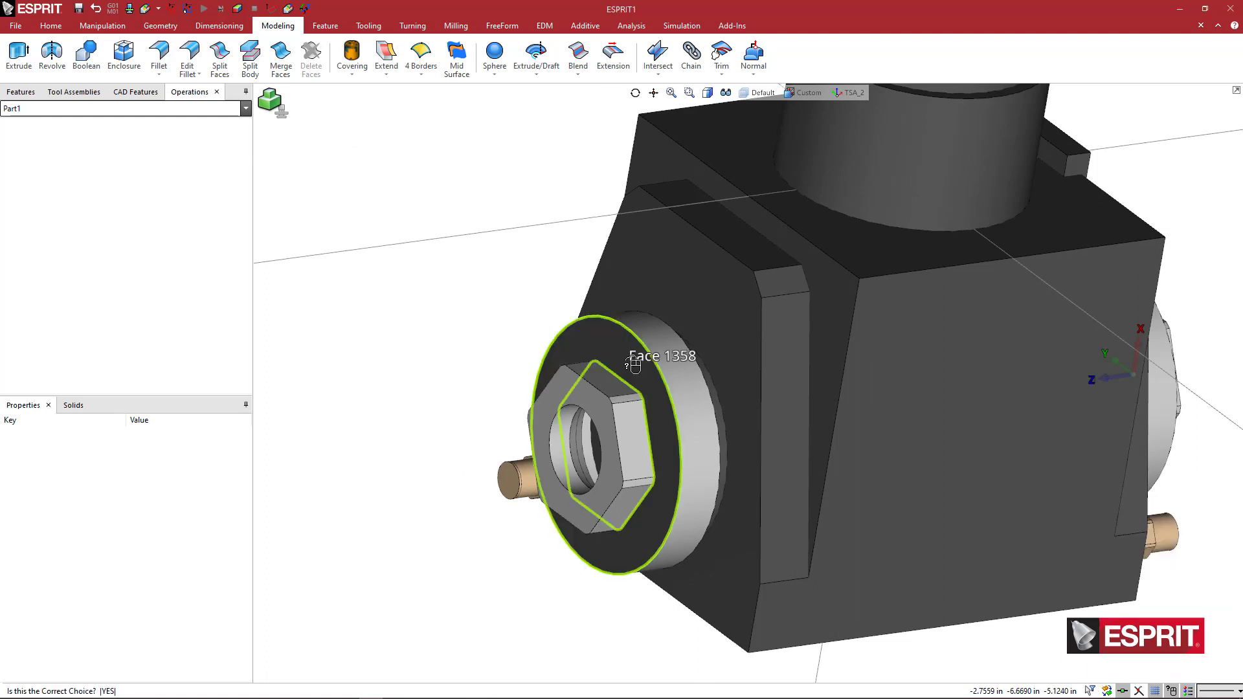
pyautogui.click(635, 365)
pyautogui.click(495, 292)
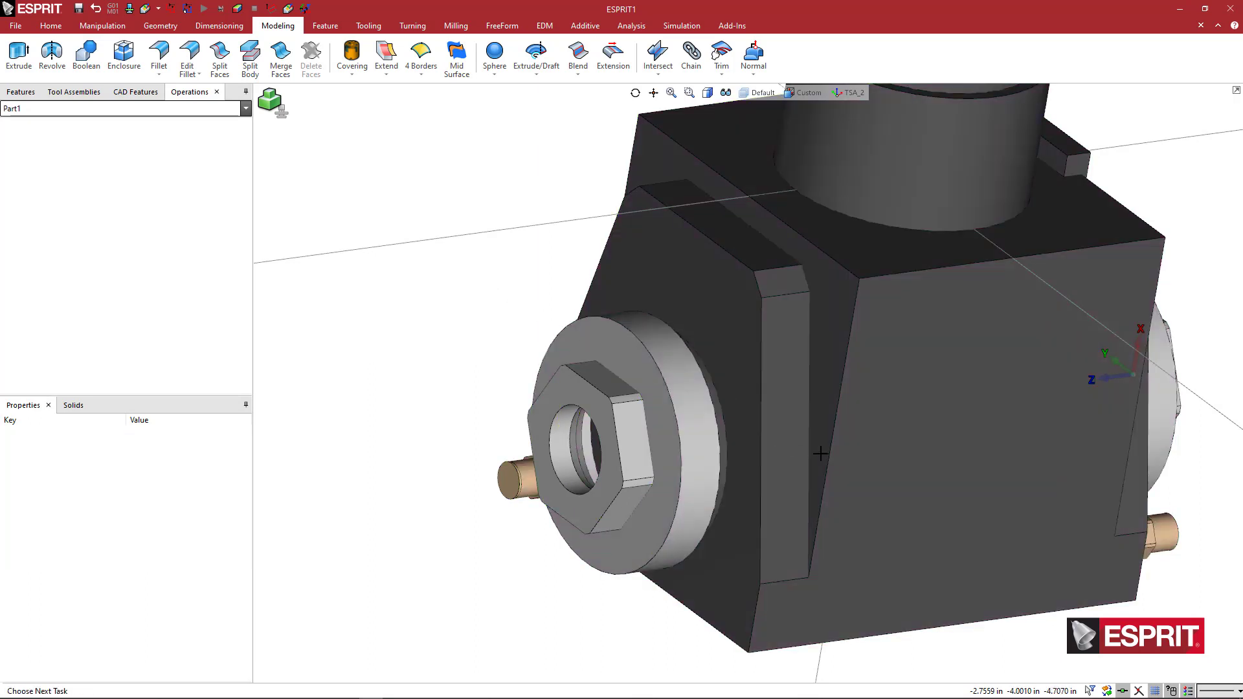
pyautogui.scroll(-2, 818, 453)
pyautogui.click(1091, 691)
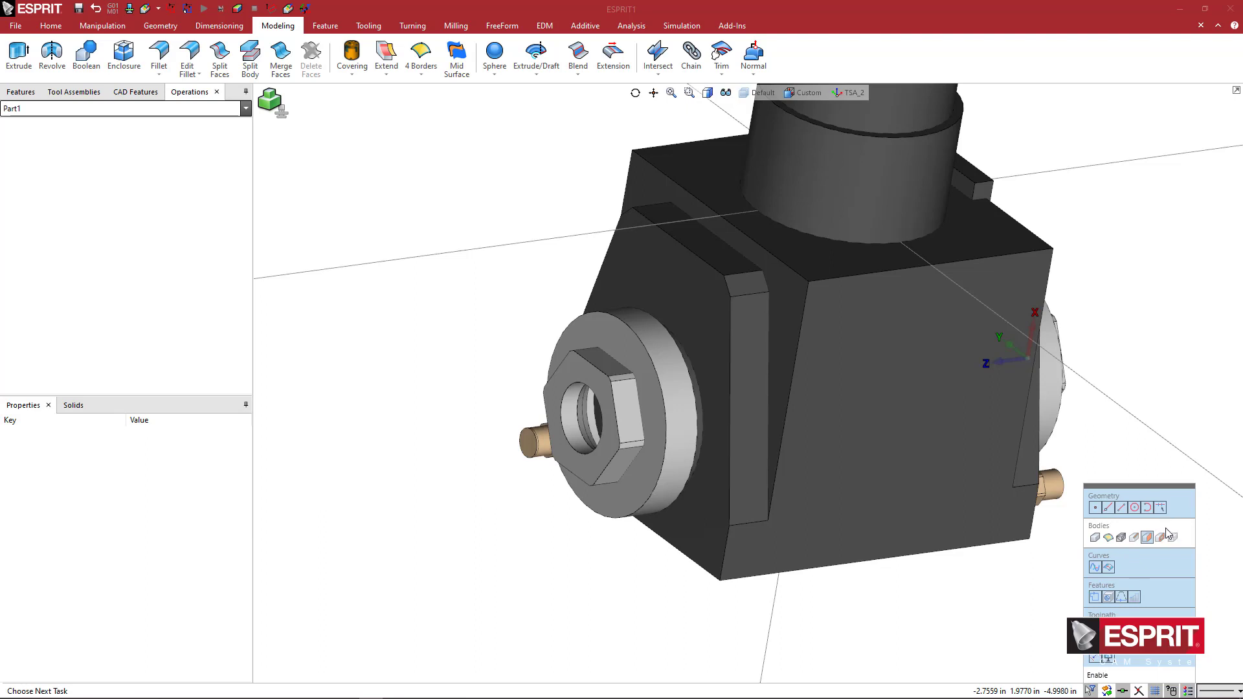
pyautogui.click(1121, 678)
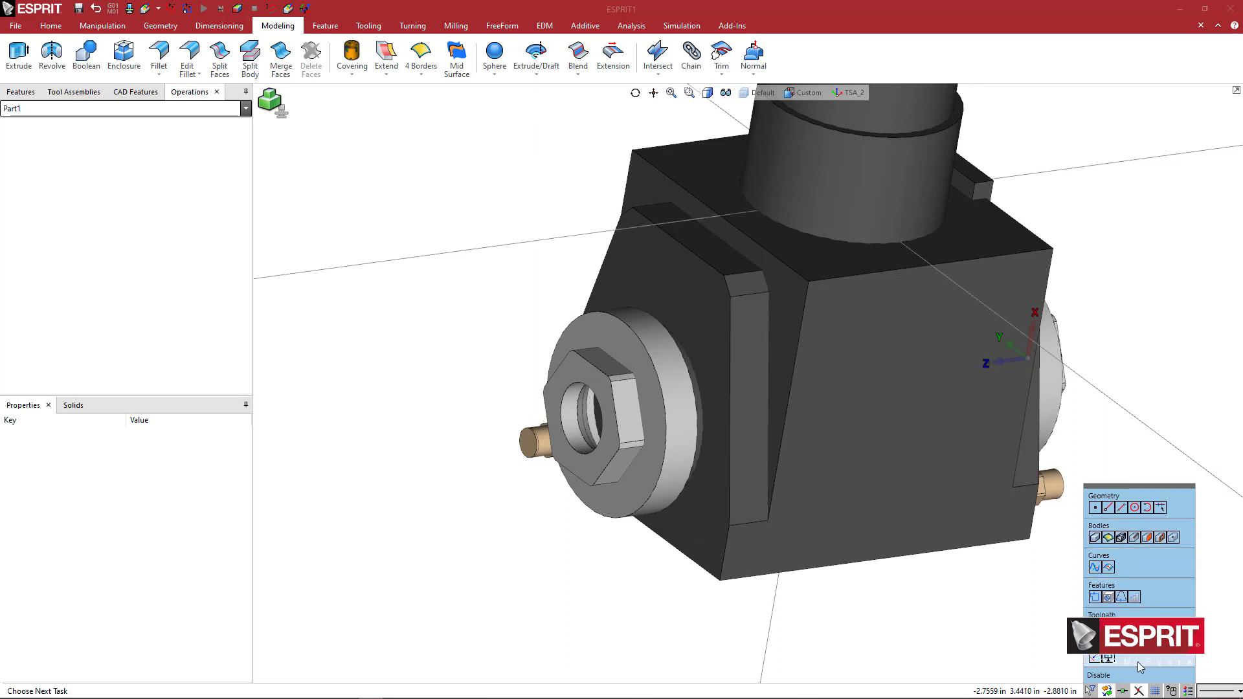
pyautogui.click(1188, 531)
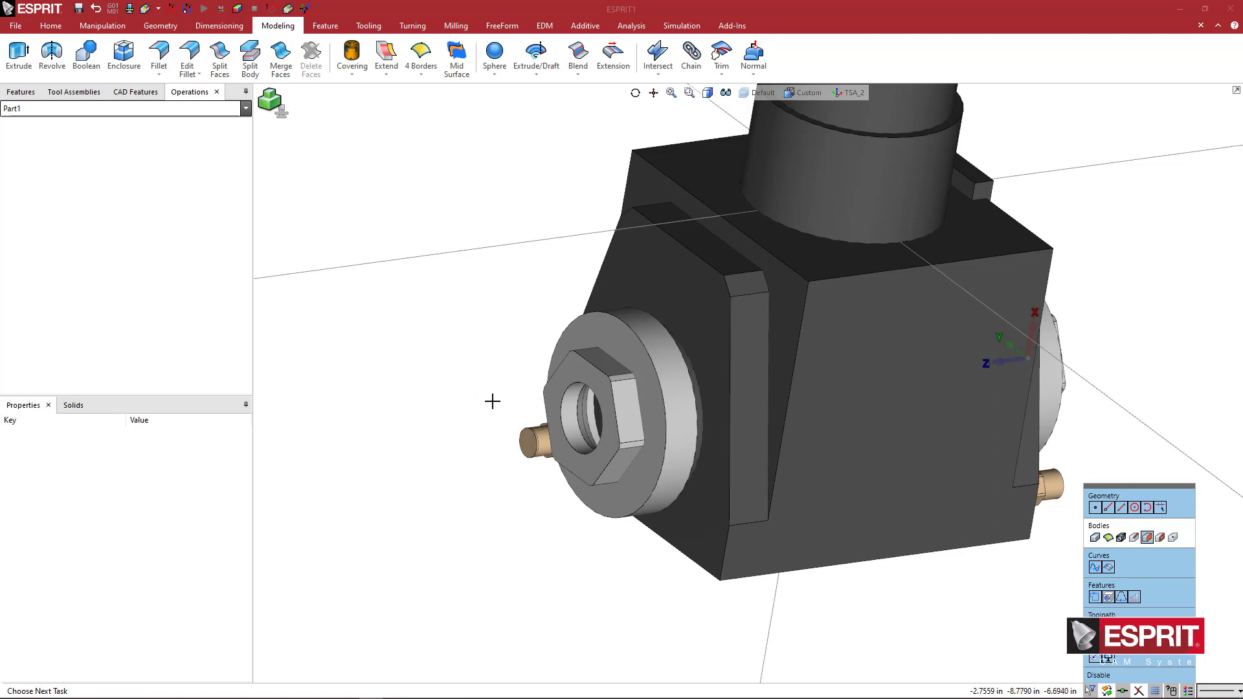
# Step: Limit the selection filter to Solid Bodies and pick the left-hand collet nut
pyautogui.moveTo(484, 294); pyautogui.dragTo(527, 347)
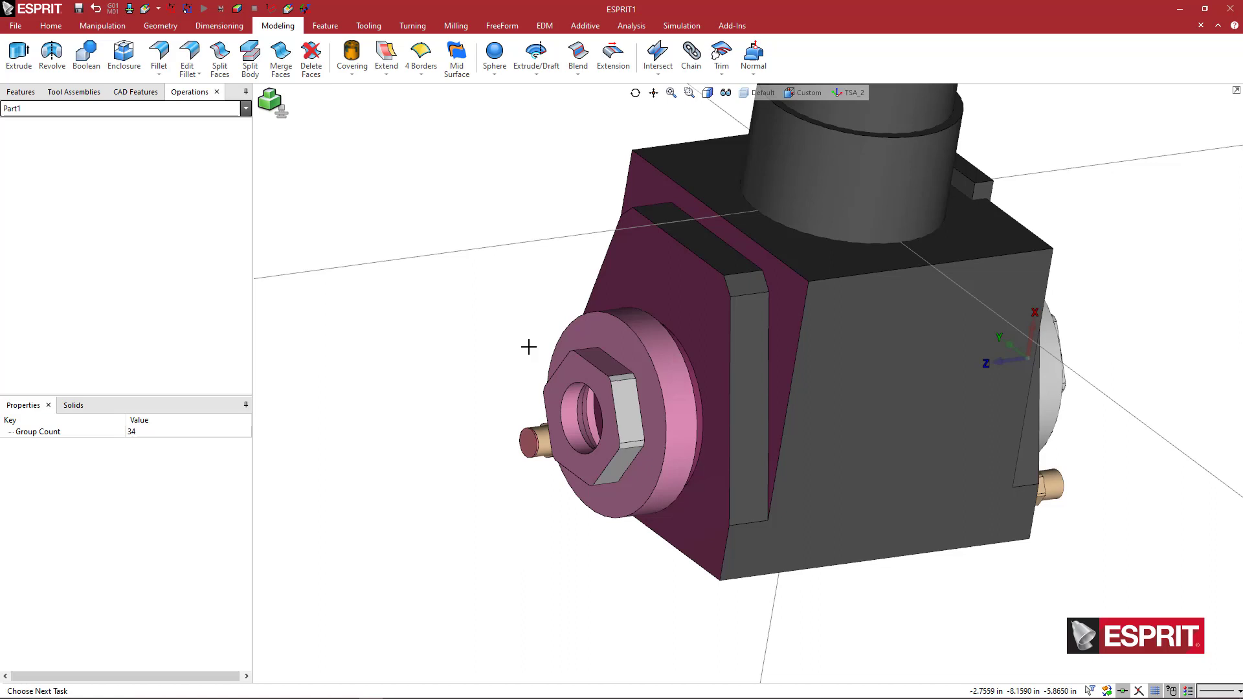
pyautogui.click(1091, 691)
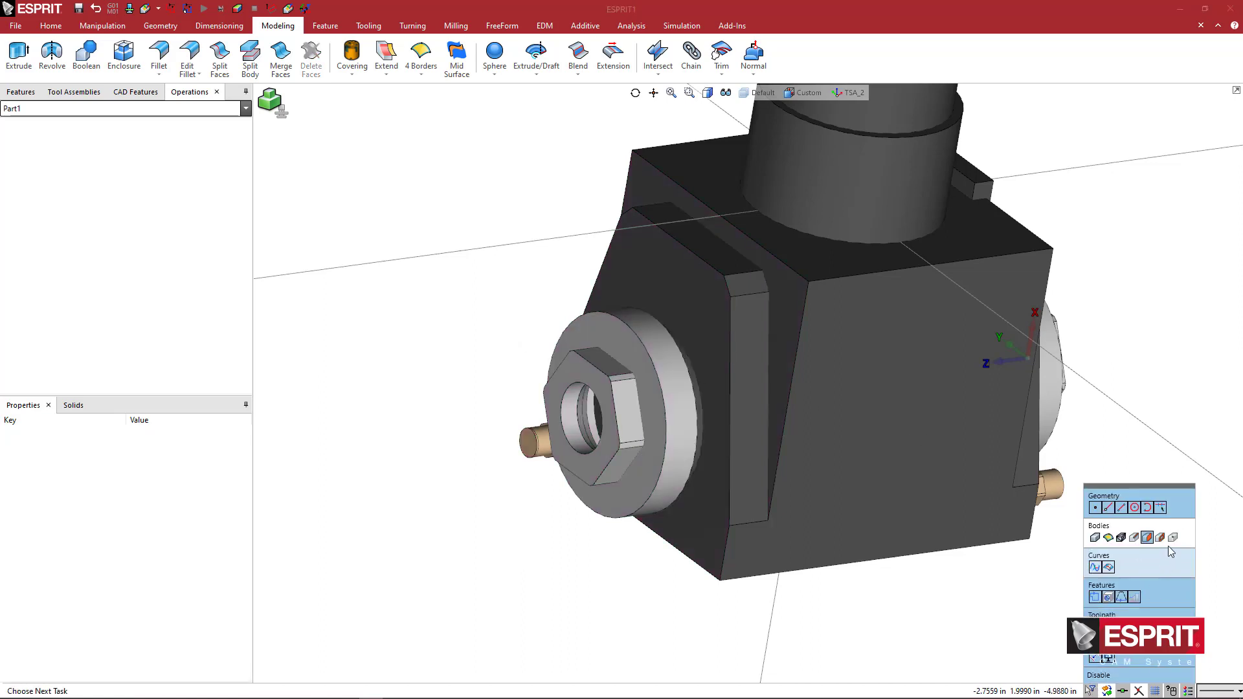
pyautogui.click(1095, 538)
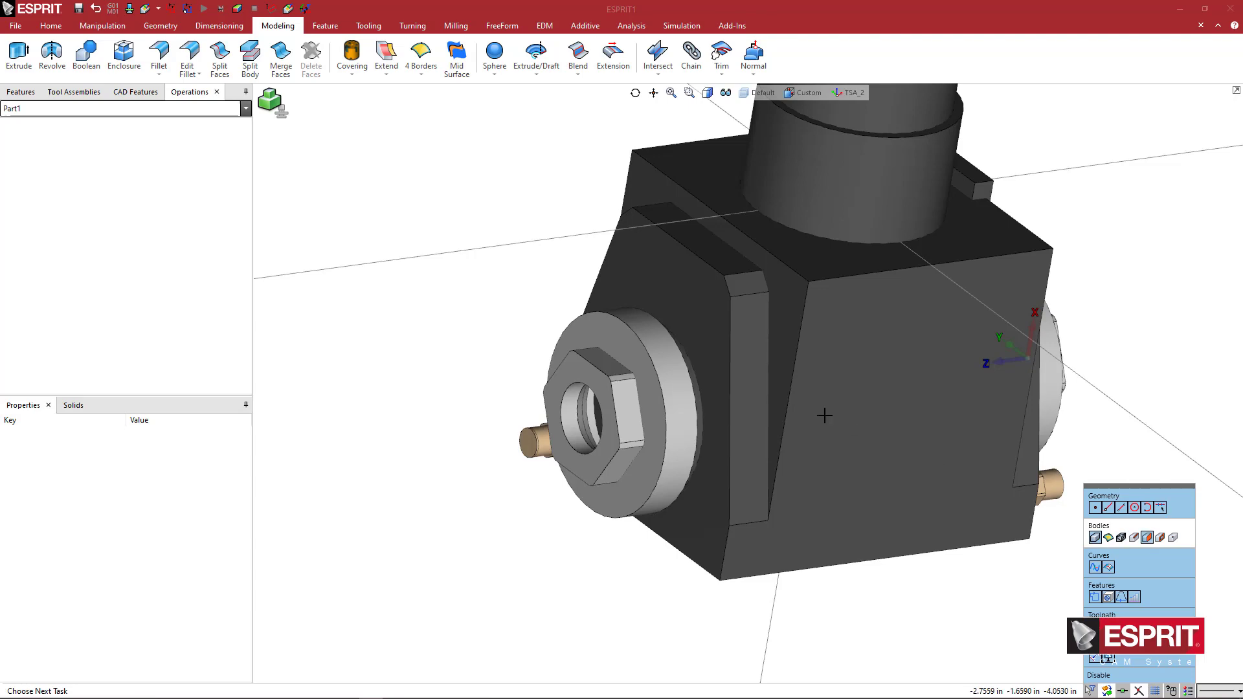
pyautogui.click(599, 382)
pyautogui.click(610, 385)
pyautogui.moveTo(667, 431); pyautogui.dragTo(566, 404, button='middle')
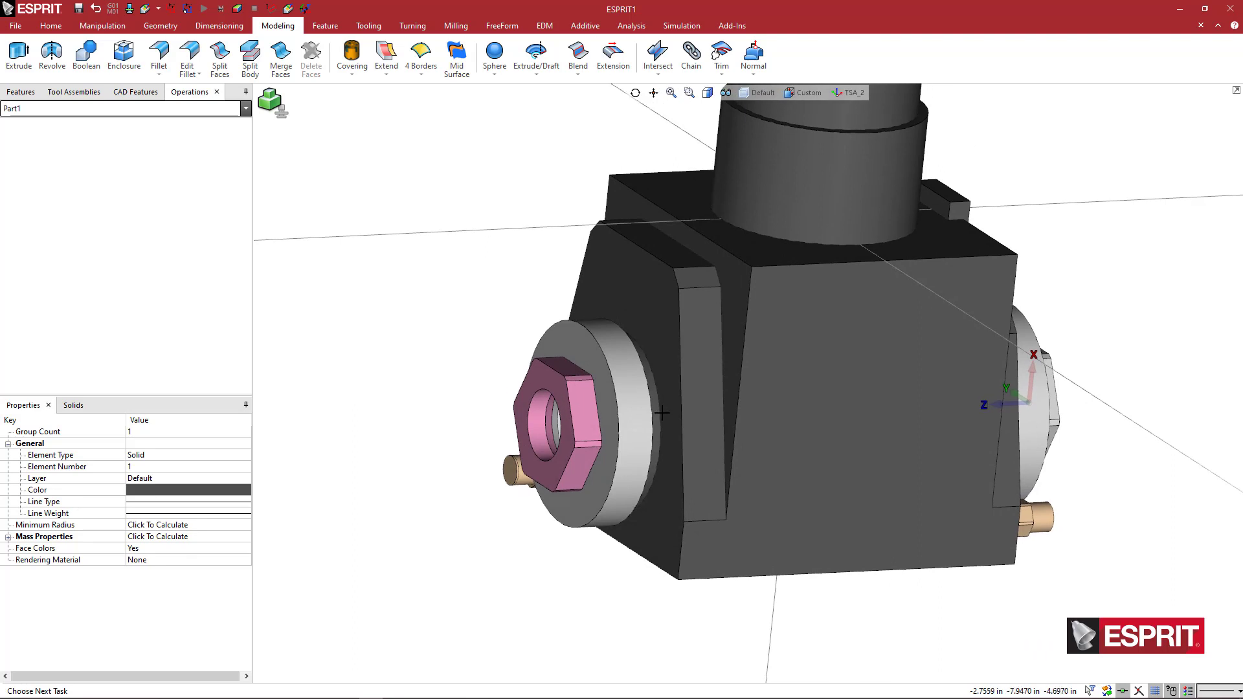
# Step: Select the solid at the right-hand nut and split it into a separate body
pyautogui.scroll(-2, 659, 416)
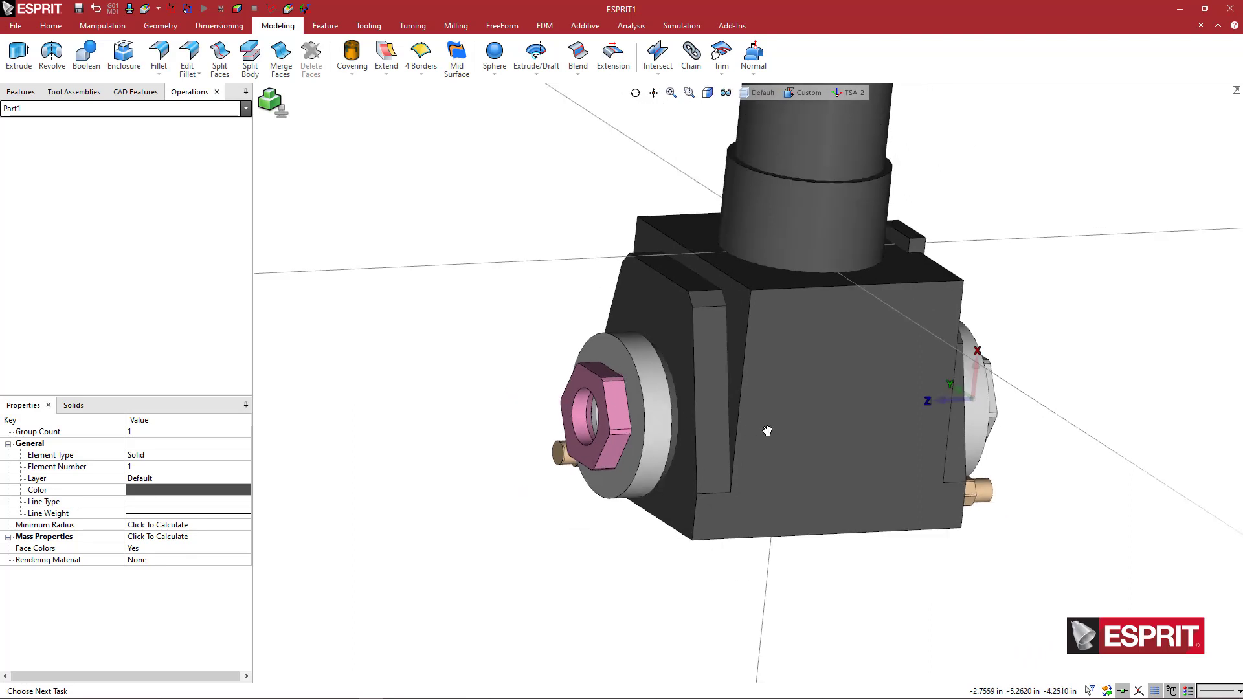
pyautogui.keyDown('shift'); pyautogui.moveTo(760, 427); pyautogui.dragTo(727, 406, button='middle'); pyautogui.keyUp('shift')
pyautogui.moveTo(909, 483); pyautogui.dragTo(748, 465, button='middle')
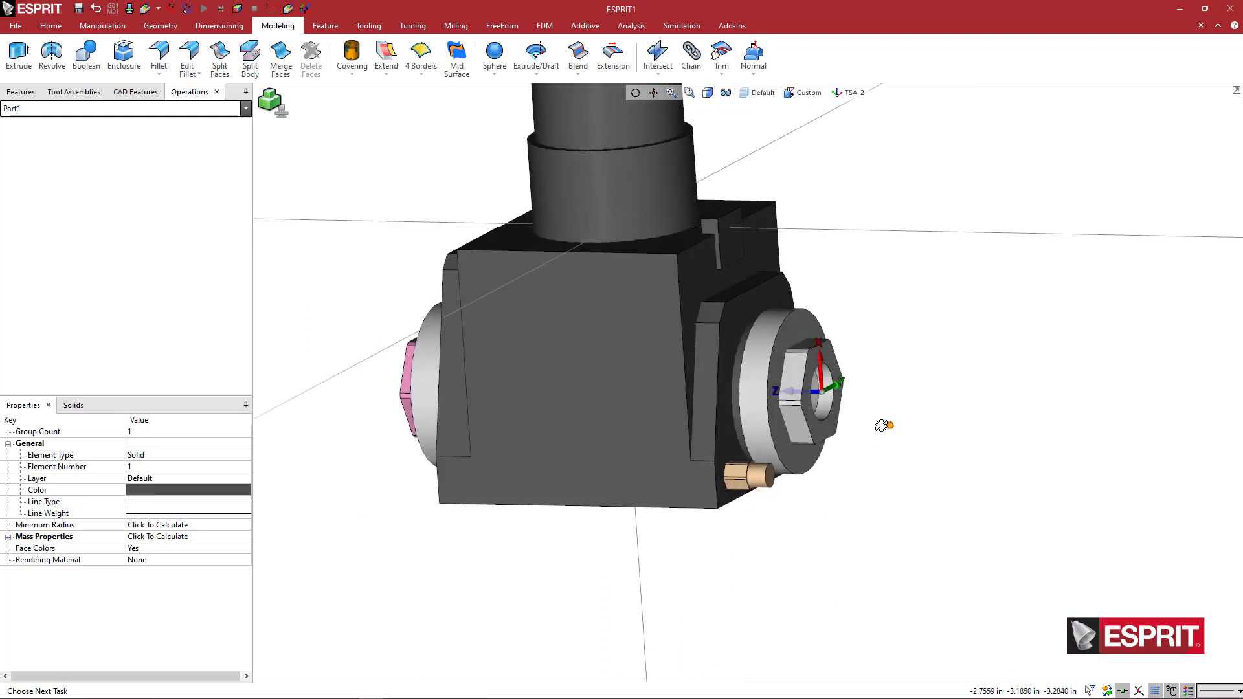
pyautogui.scroll(5, 851, 330)
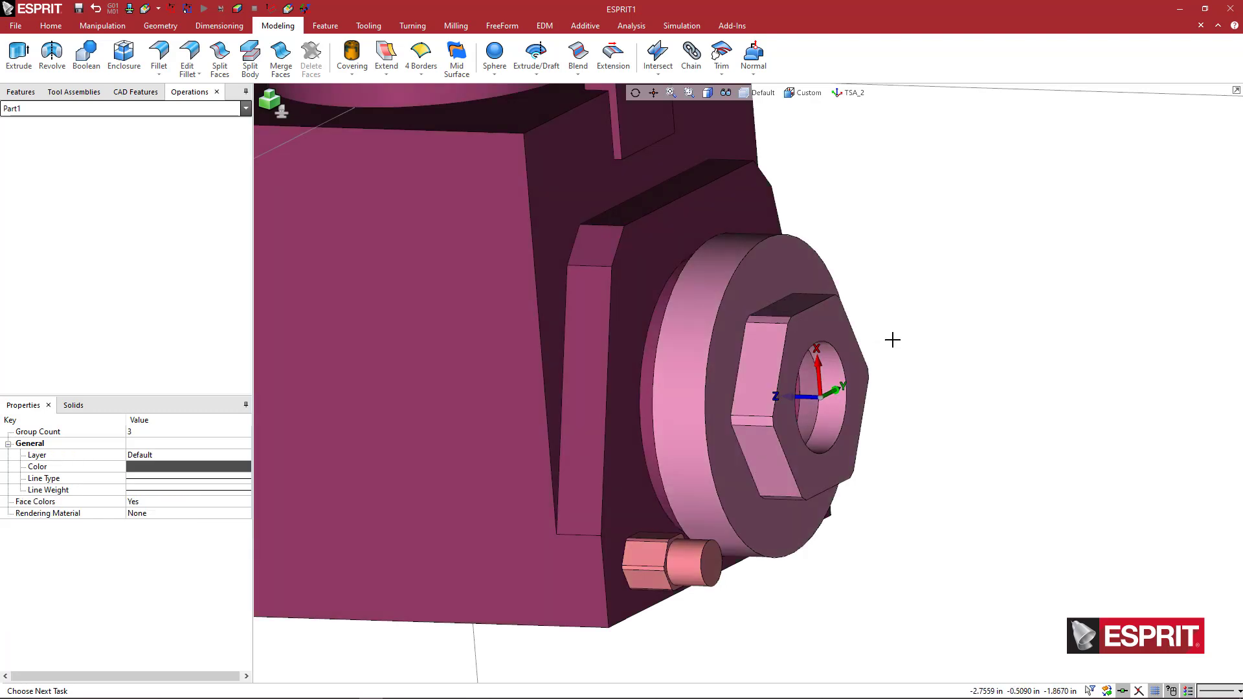
pyautogui.click(913, 313)
pyautogui.click(775, 290)
pyautogui.click(775, 289)
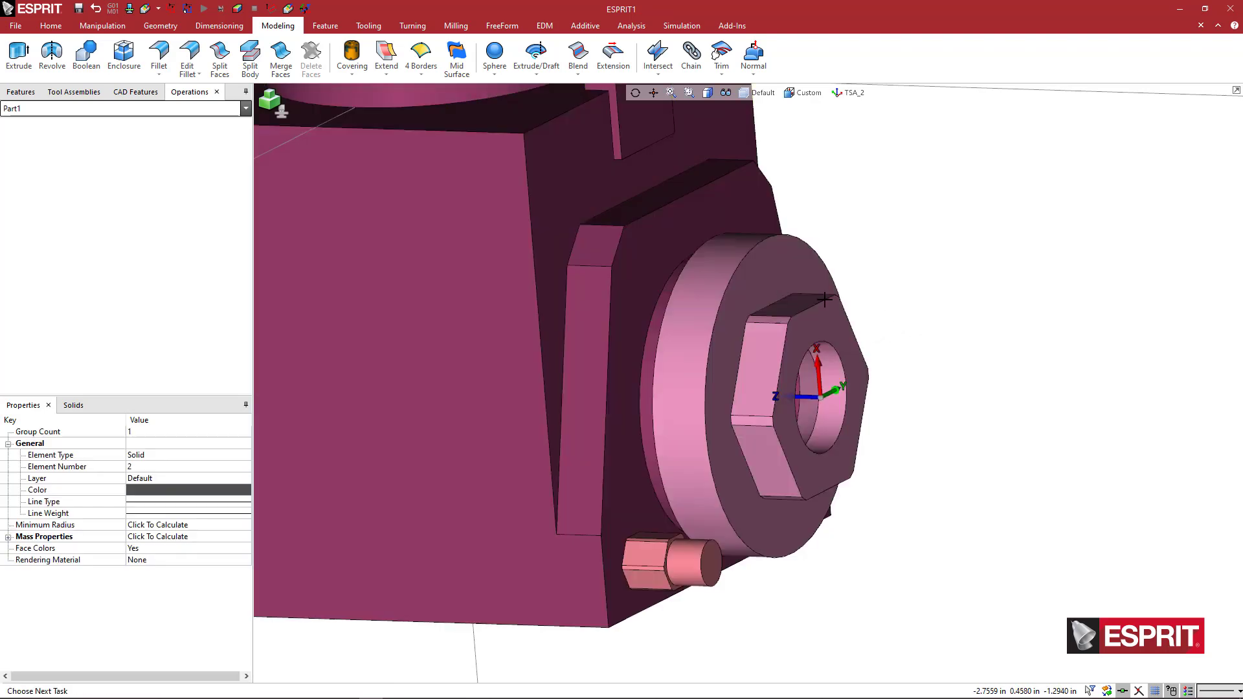
pyautogui.scroll(-3, 809, 337)
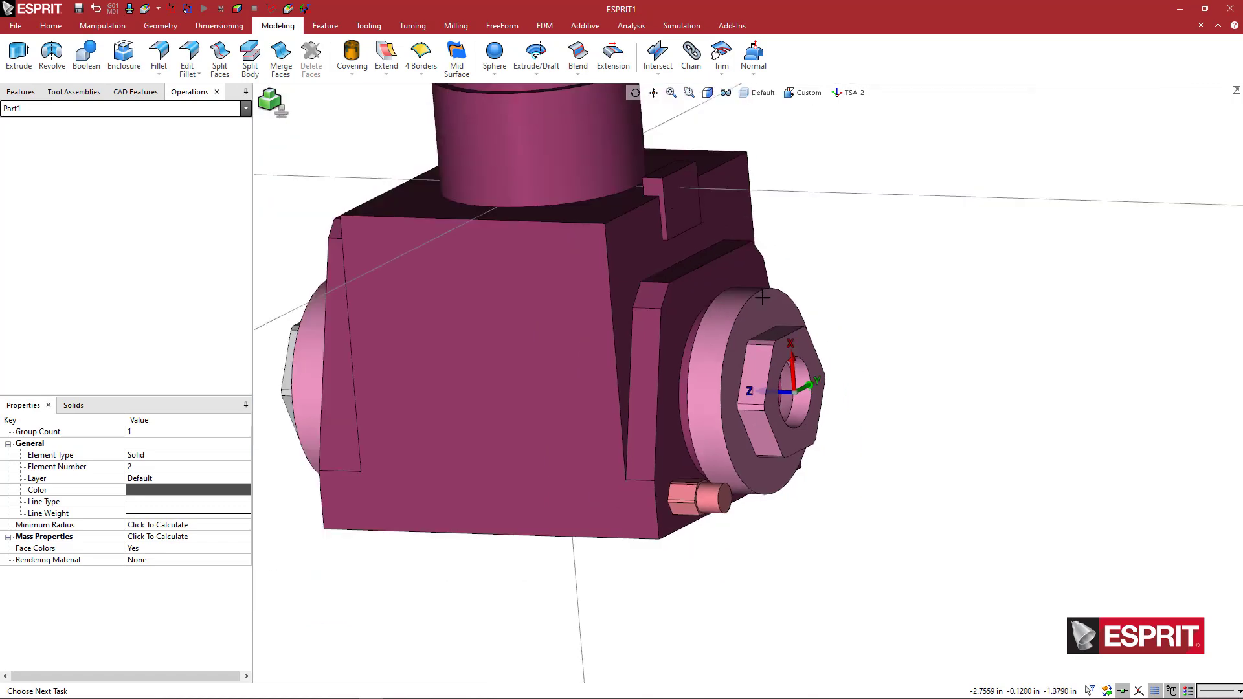
pyautogui.click(251, 58)
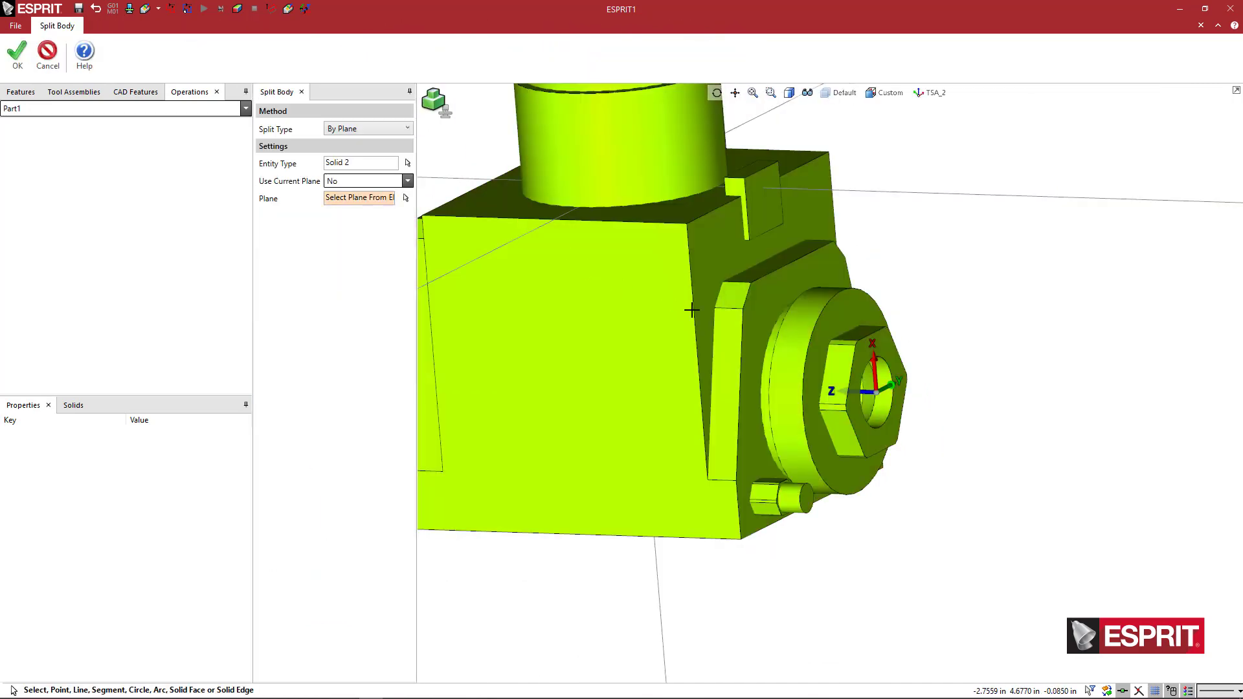
pyautogui.click(18, 55)
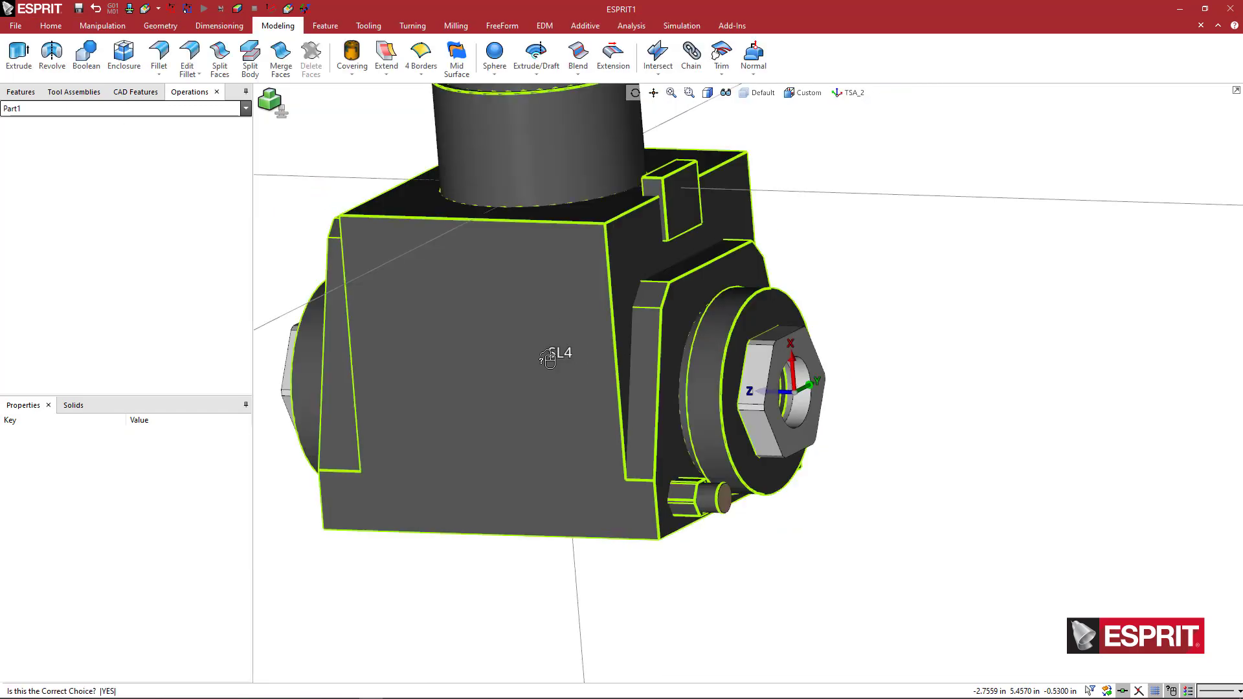
# Step: Select the newly separated right-hand nut and orbit around the model to inspect it
pyautogui.click(596, 380)
pyautogui.moveTo(606, 388); pyautogui.dragTo(767, 386, button='middle')
pyautogui.scroll(5, 778, 380)
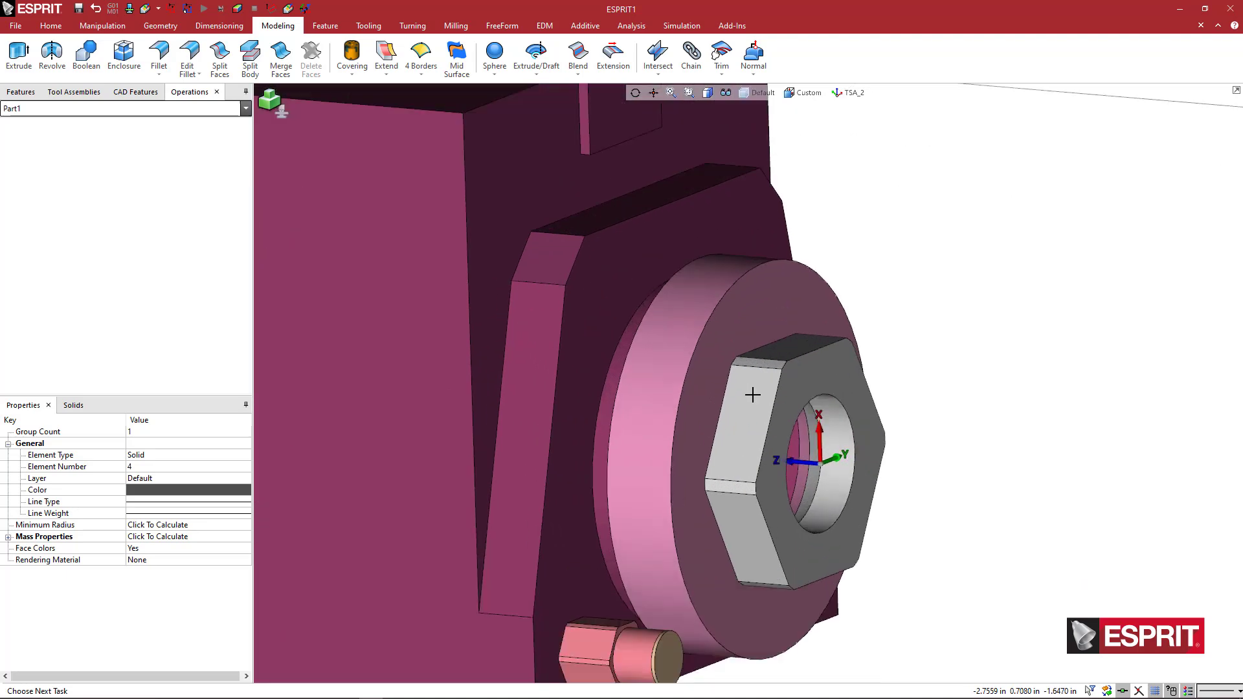
pyautogui.press('Escape')
pyautogui.click(755, 406)
pyautogui.scroll(-5, 761, 412)
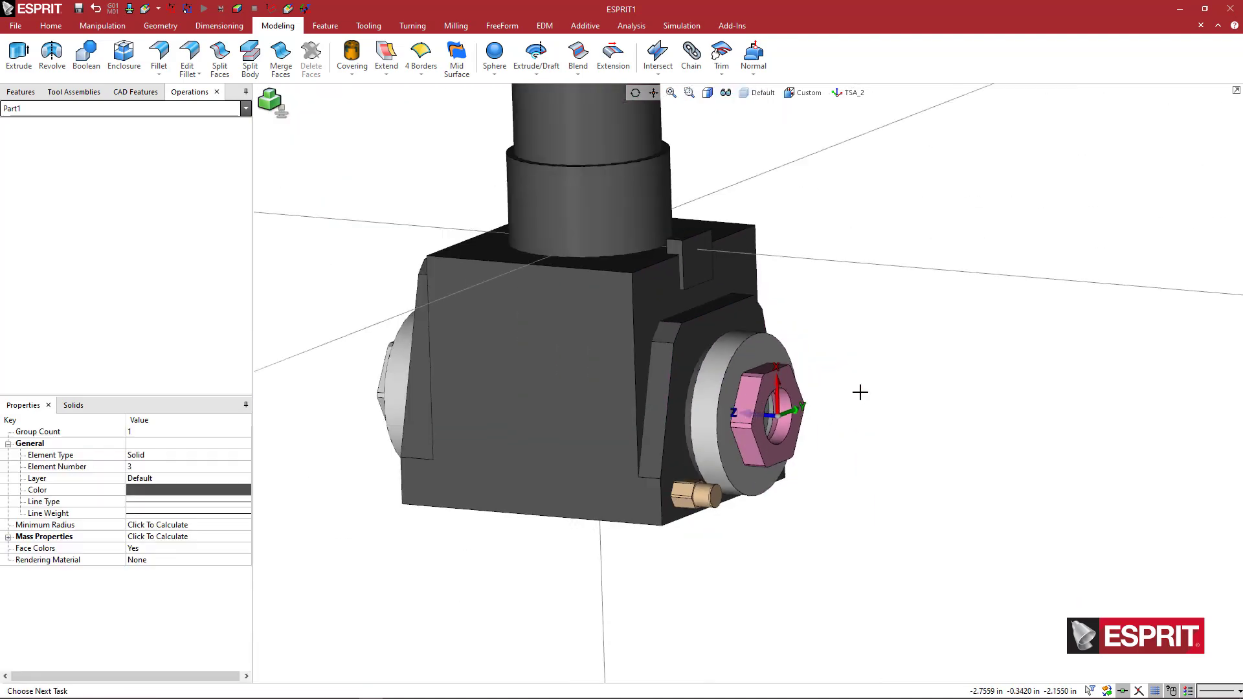
pyautogui.click(864, 389)
pyautogui.moveTo(865, 389); pyautogui.dragTo(874, 421, button='middle')
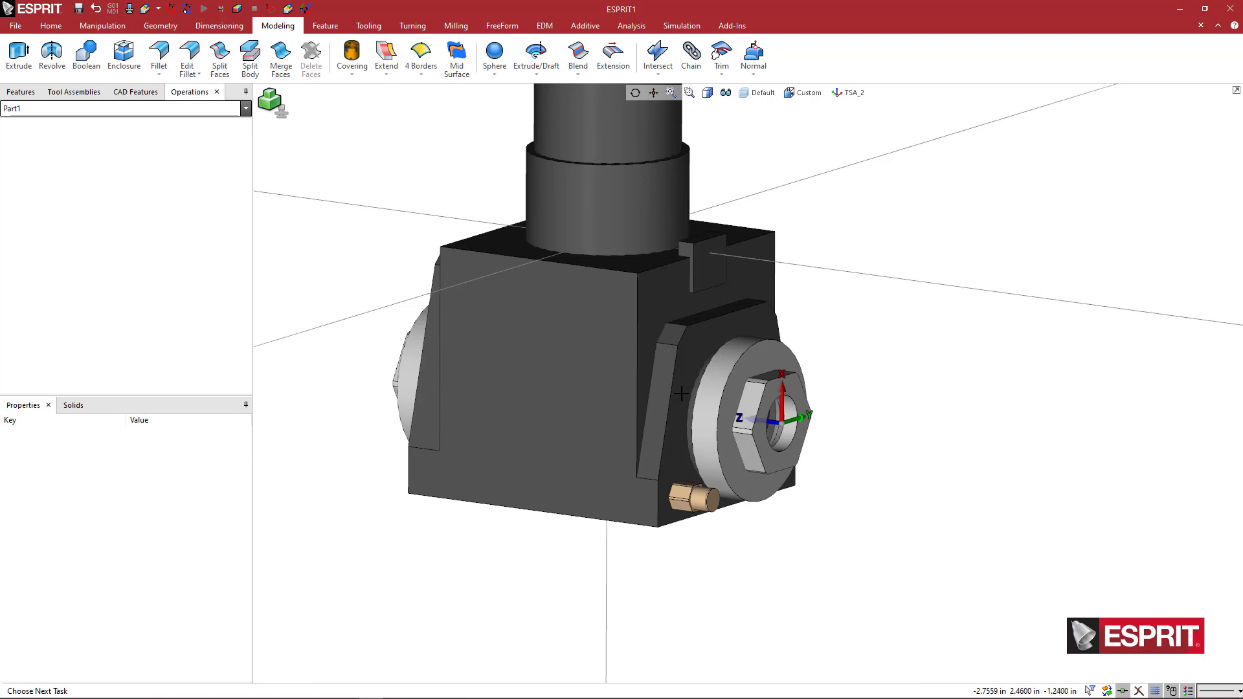
pyautogui.moveTo(682, 394); pyautogui.dragTo(661, 408, button='middle')
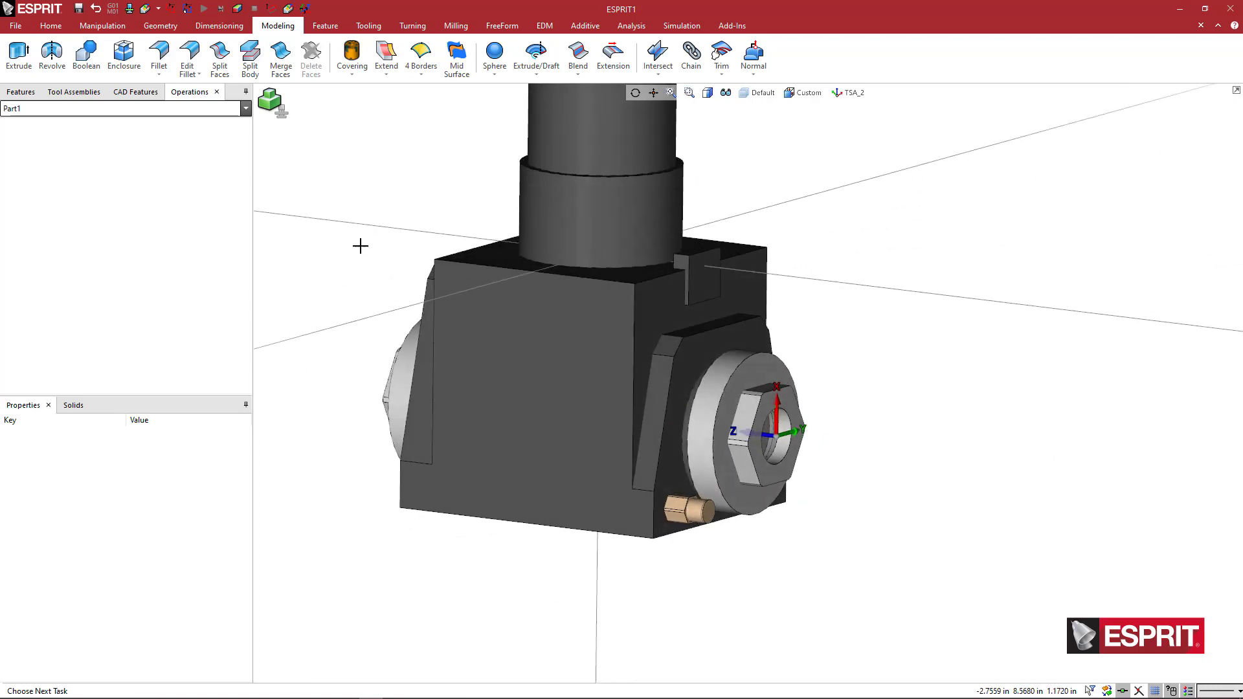
pyautogui.click(15, 26)
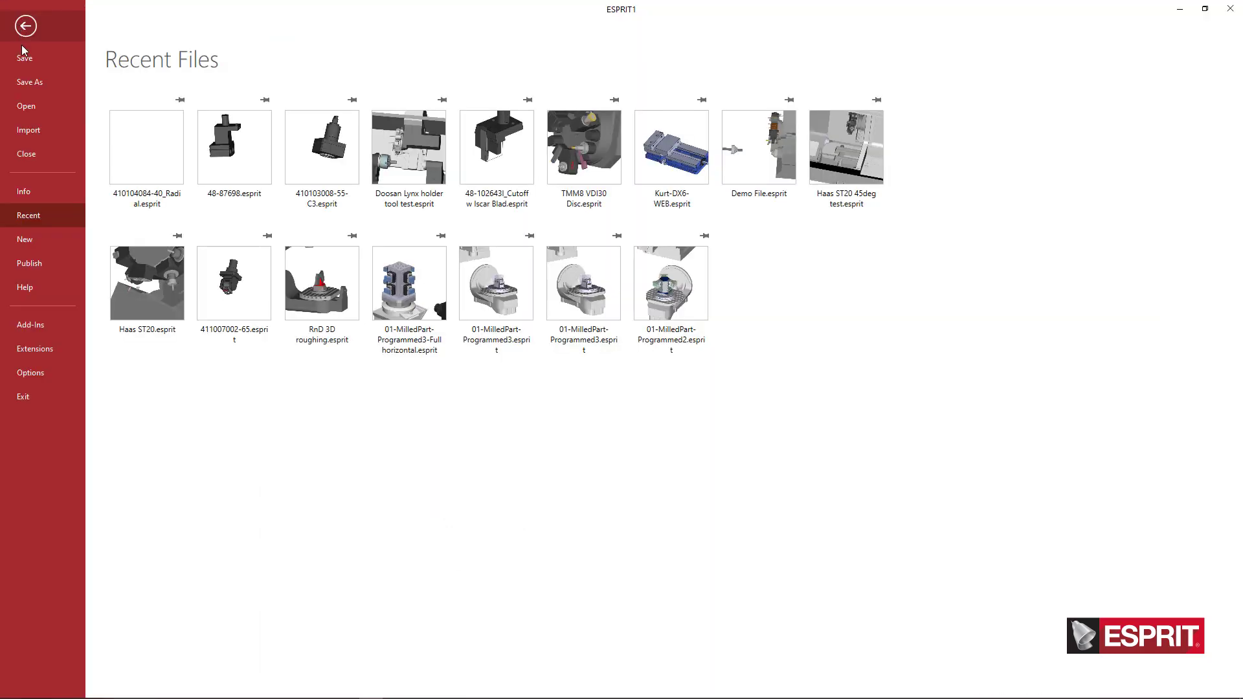
pyautogui.click(29, 83)
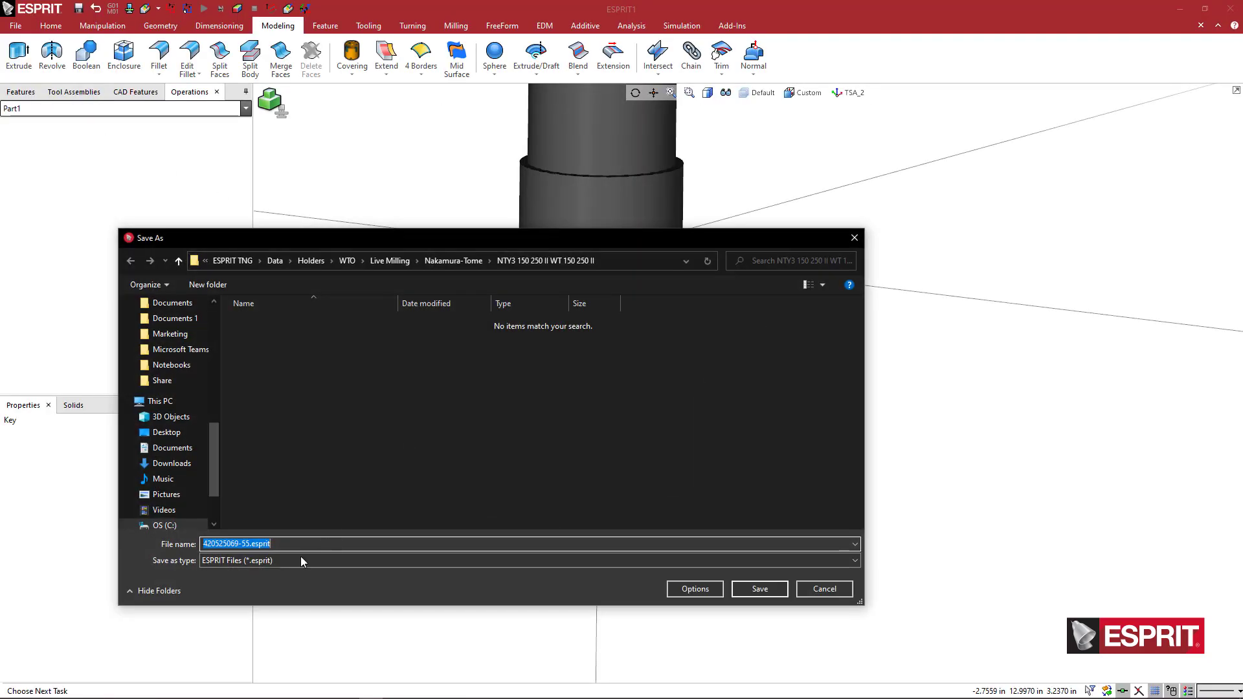
pyautogui.click(287, 560)
pyautogui.click(279, 539)
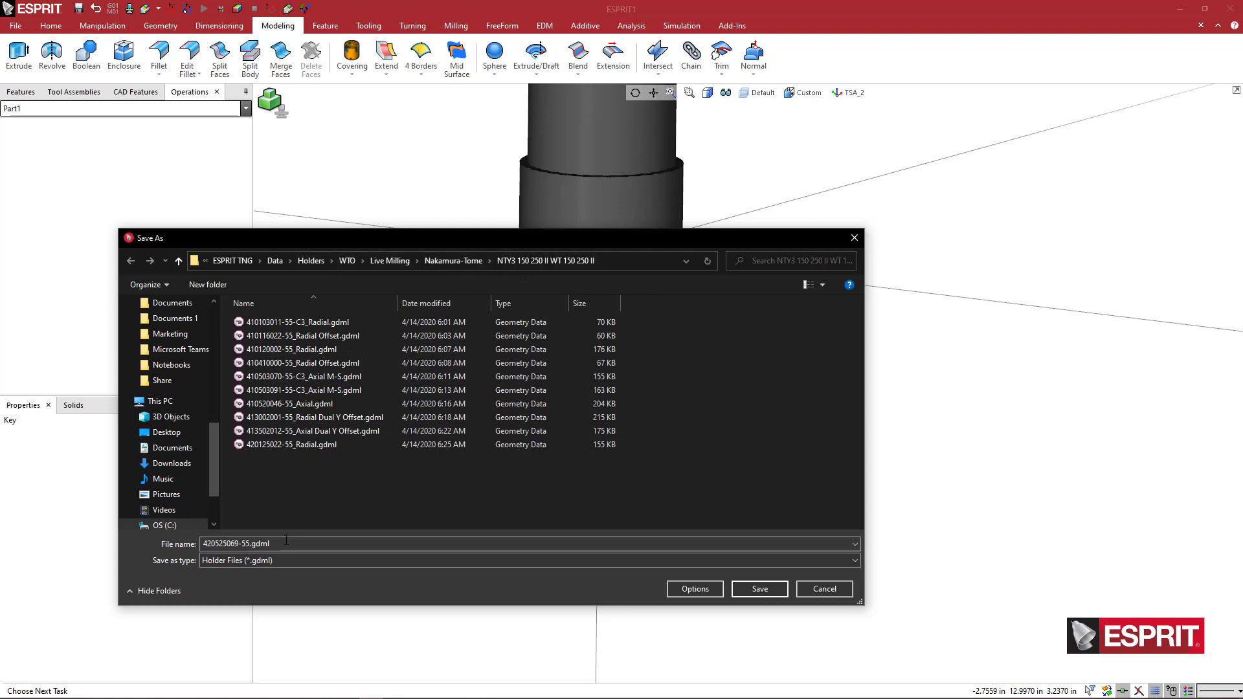
pyautogui.doubleClick(251, 543)
pyautogui.click(251, 544)
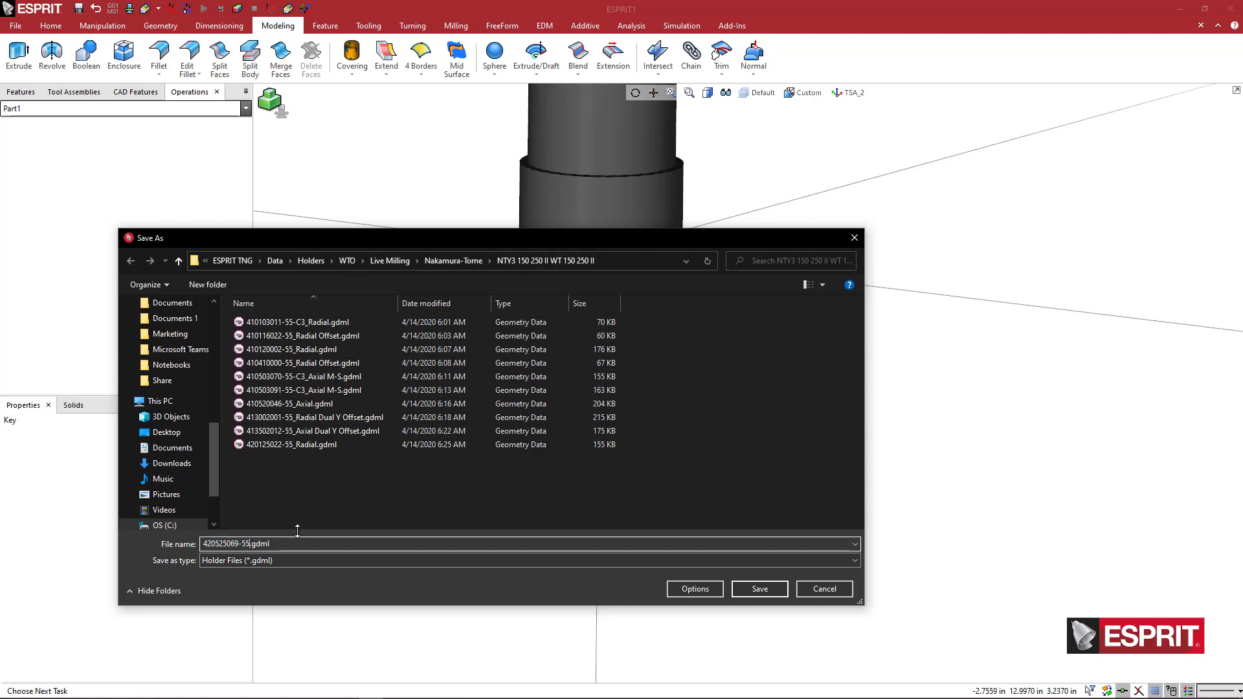
pyautogui.write('_Axial Daul M')
pyautogui.press('BackSpace')
pyautogui.press('BackSpace')
pyautogui.press('BackSpace')
pyautogui.press('BackSpace')
pyautogui.press('BackSpace')
pyautogui.press('BackSpace')
pyautogui.write('M-S')
# Step: Save the holder file and orbit to an isometric view of the holder
pyautogui.click(754, 589)
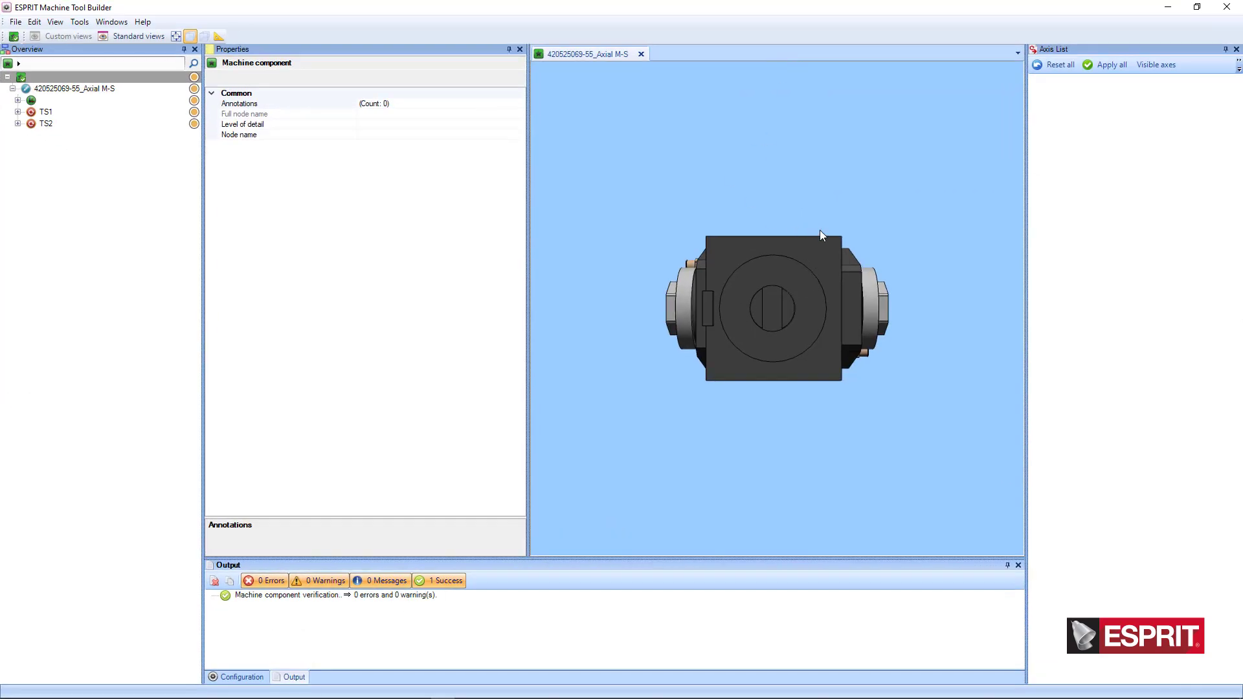
pyautogui.moveTo(819, 237); pyautogui.dragTo(742, 226, button='middle')
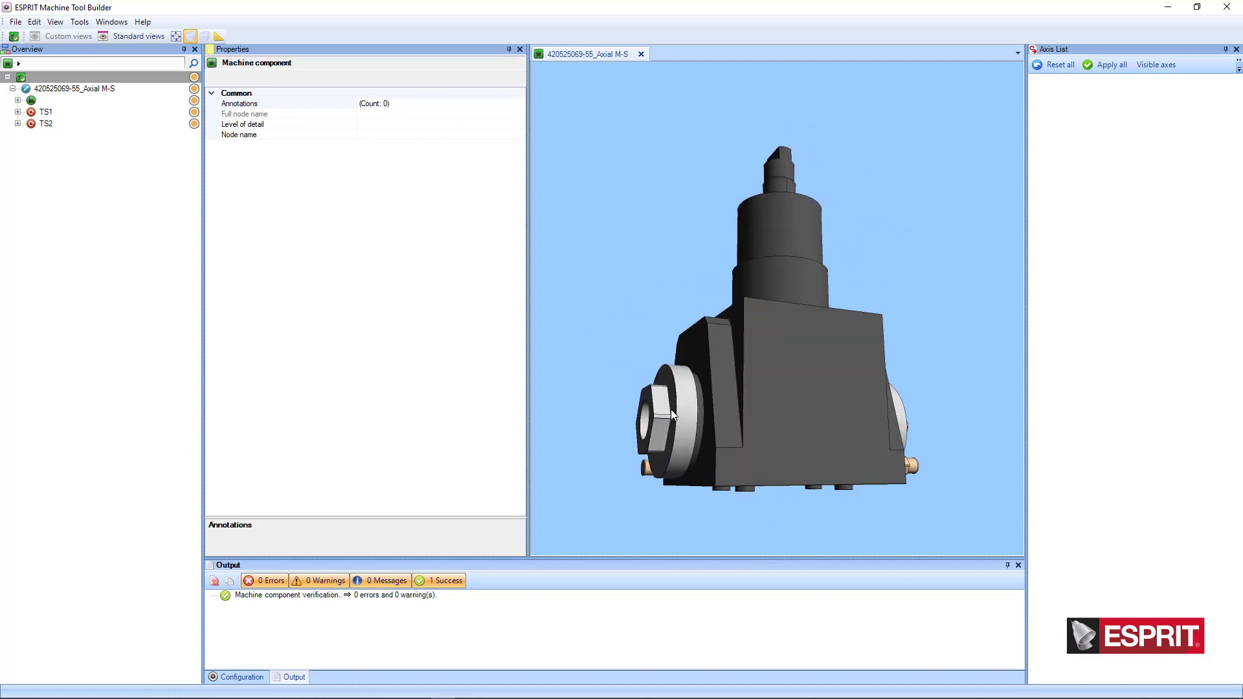
pyautogui.moveTo(693, 386); pyautogui.dragTo(645, 424, button='middle')
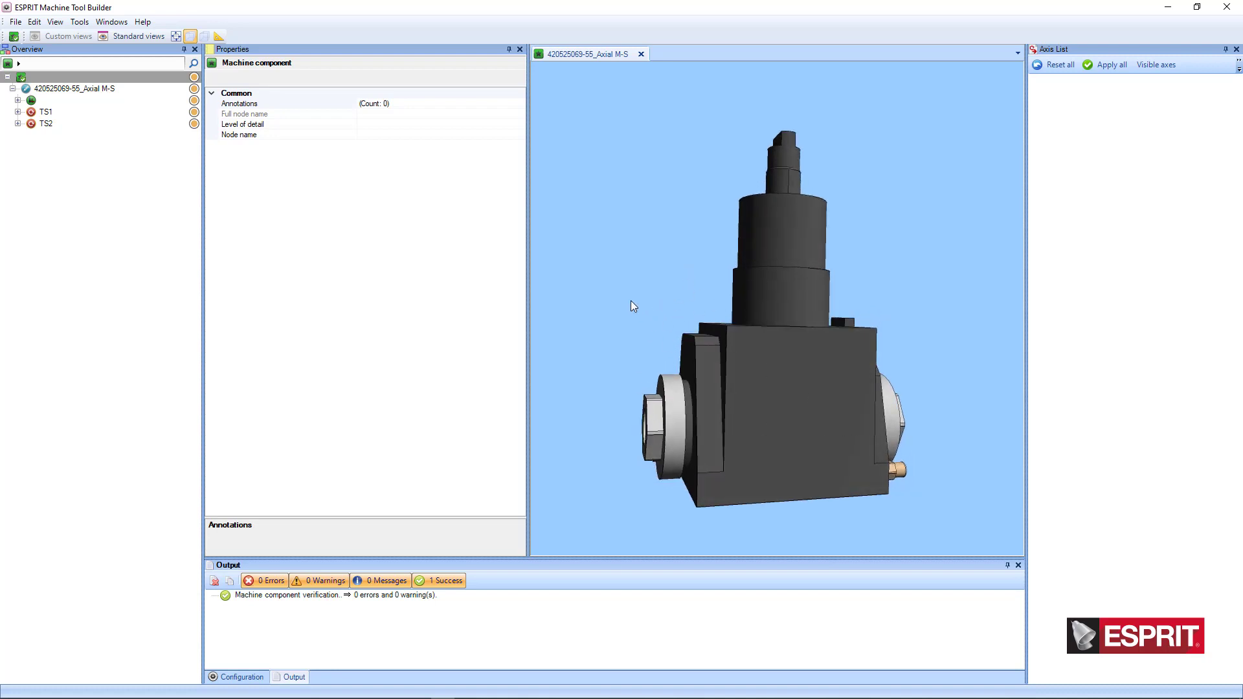
# Step: Insert a new Group under the TS1 spindle axis and another under TS2
pyautogui.click(46, 112)
pyautogui.rightClick(47, 112)
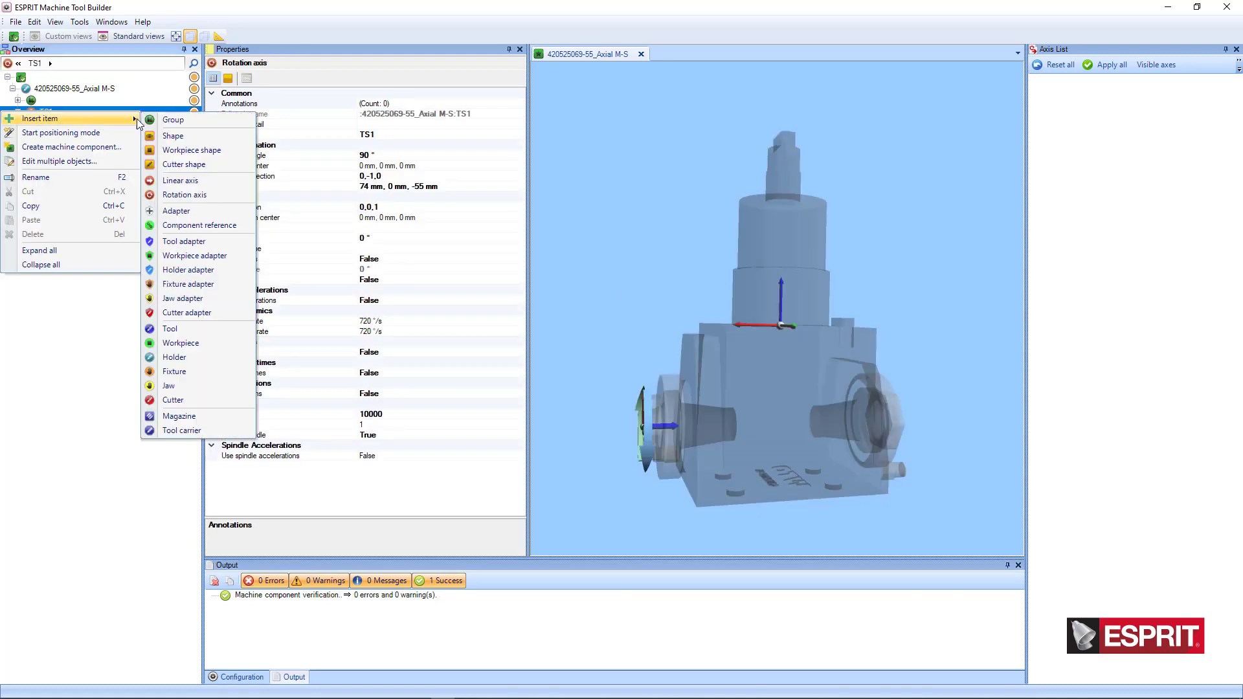
pyautogui.click(171, 120)
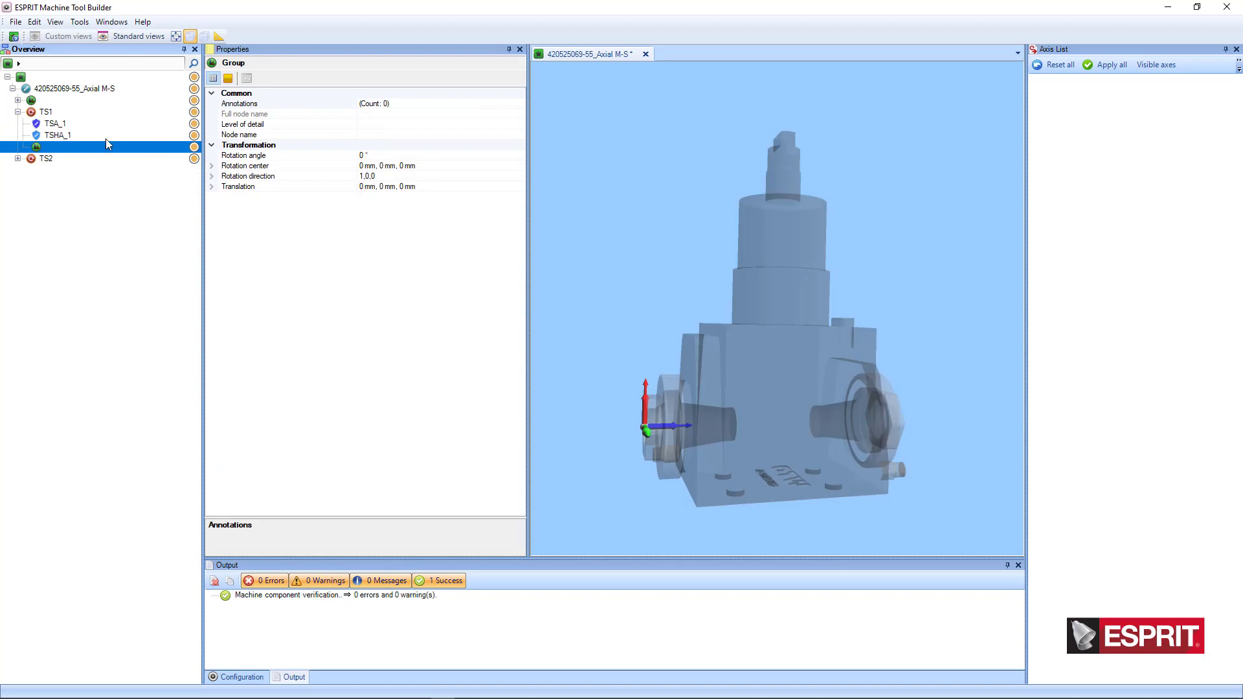
pyautogui.click(45, 158)
pyautogui.rightClick(46, 158)
pyautogui.moveTo(102, 172)
pyautogui.click(170, 170)
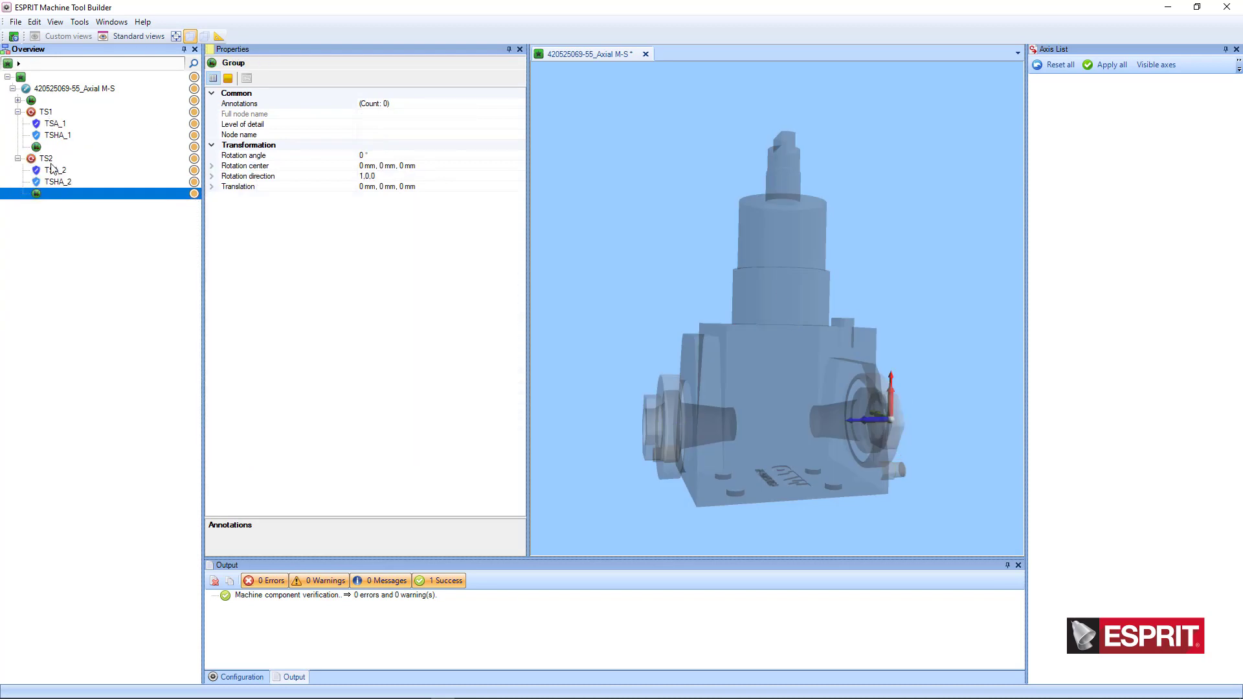
# Step: Identify the listed shapes and move shape 1 into the group under TS1
pyautogui.click(17, 101)
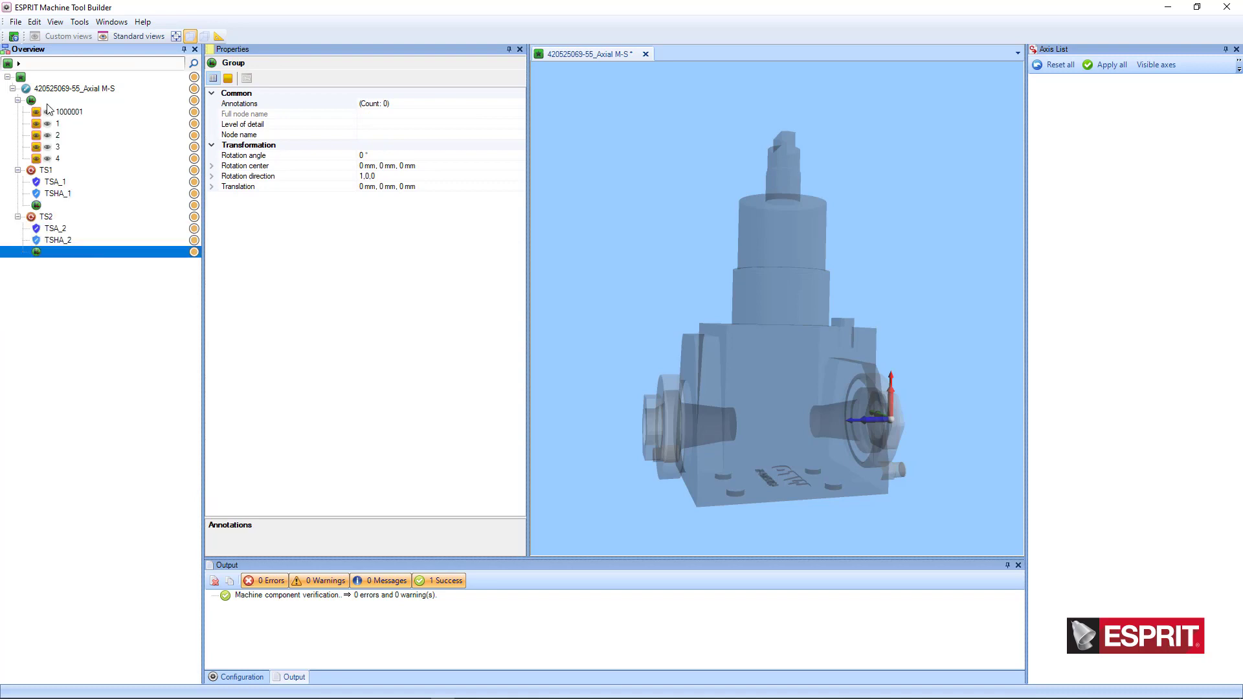
pyautogui.click(65, 113)
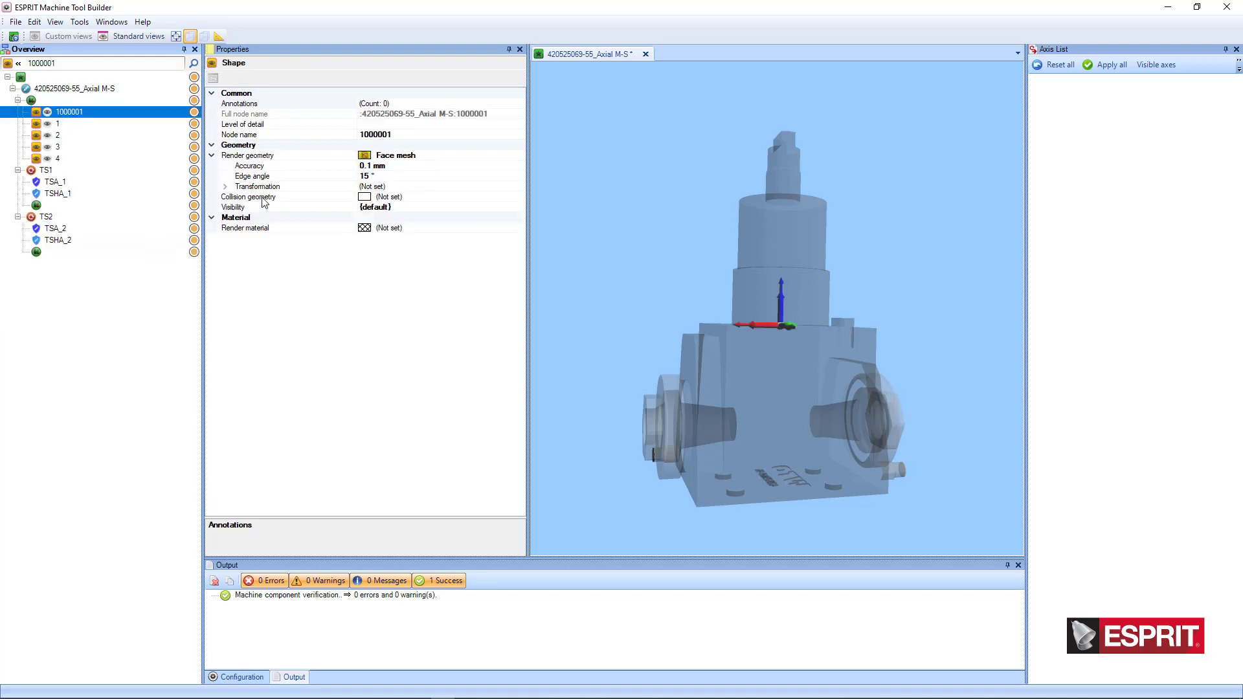
pyautogui.click(50, 124)
pyautogui.click(50, 136)
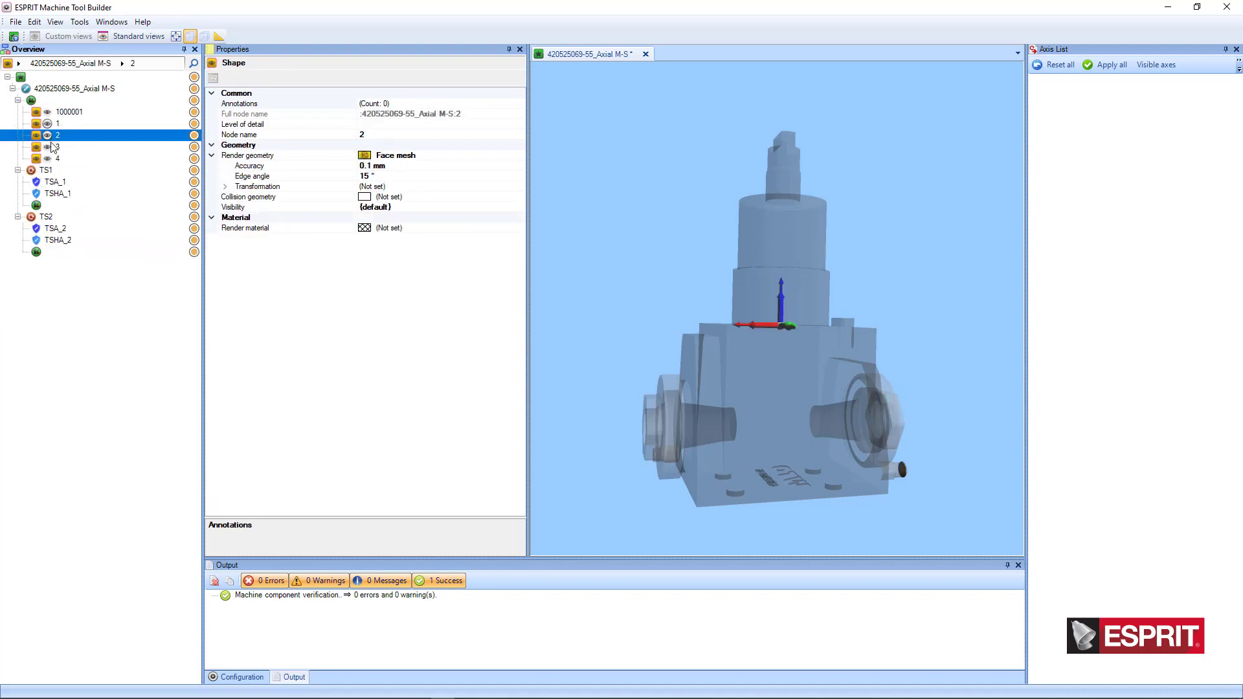
pyautogui.click(50, 123)
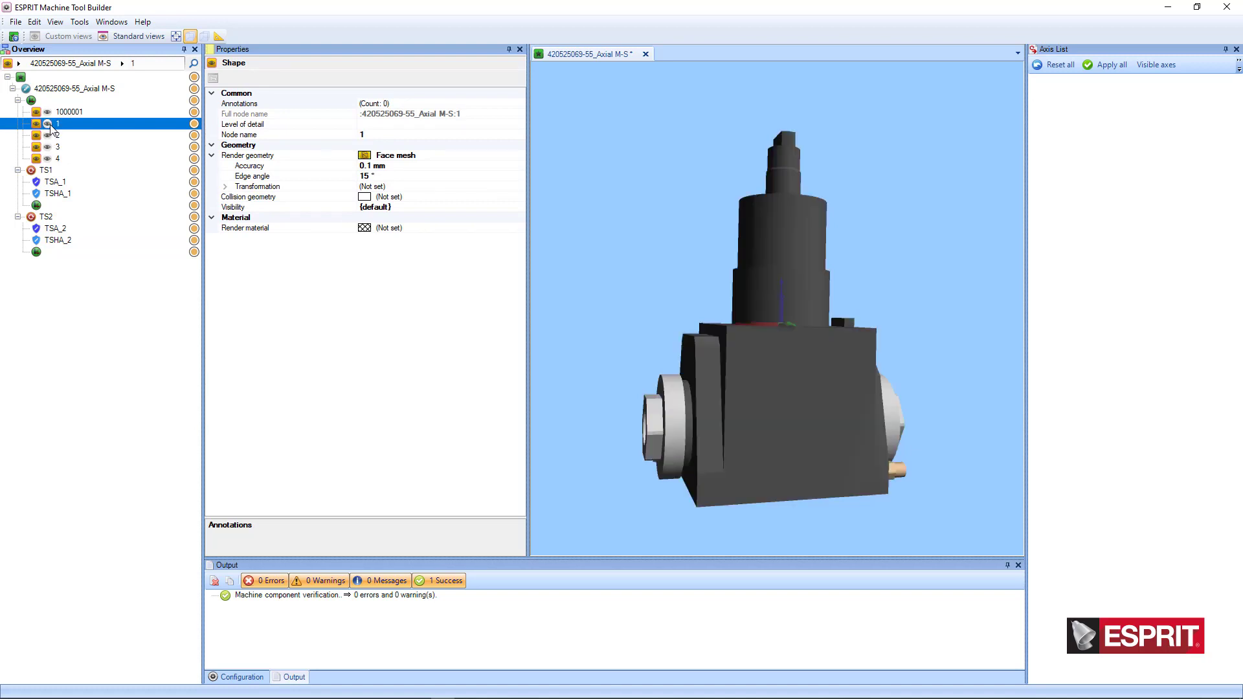
pyautogui.moveTo(646, 422)
pyautogui.mouseDown(button='middle')
pyautogui.moveTo(693, 424)
pyautogui.moveTo(655, 434)
pyautogui.mouseUp(button='middle')
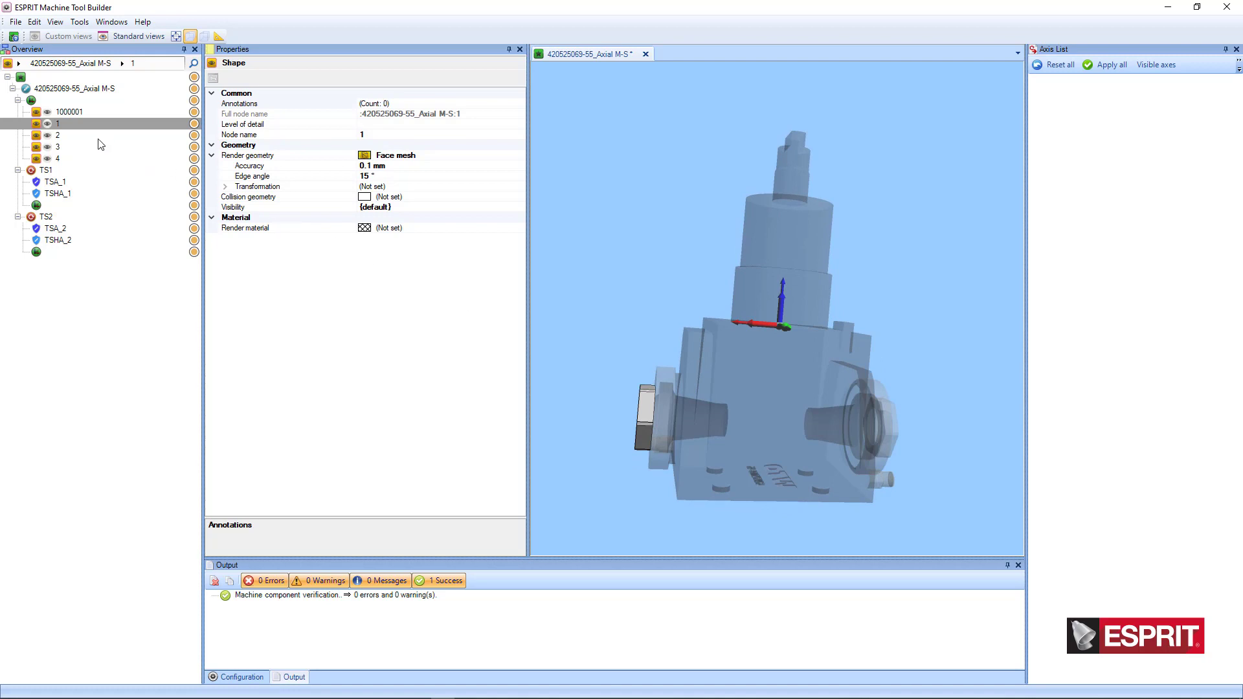
pyautogui.moveTo(58, 136); pyautogui.dragTo(65, 211)
# Step: Move nut part 3 into the group under TS2
pyautogui.click(46, 159)
pyautogui.moveTo(560, 430); pyautogui.dragTo(654, 430, button='middle')
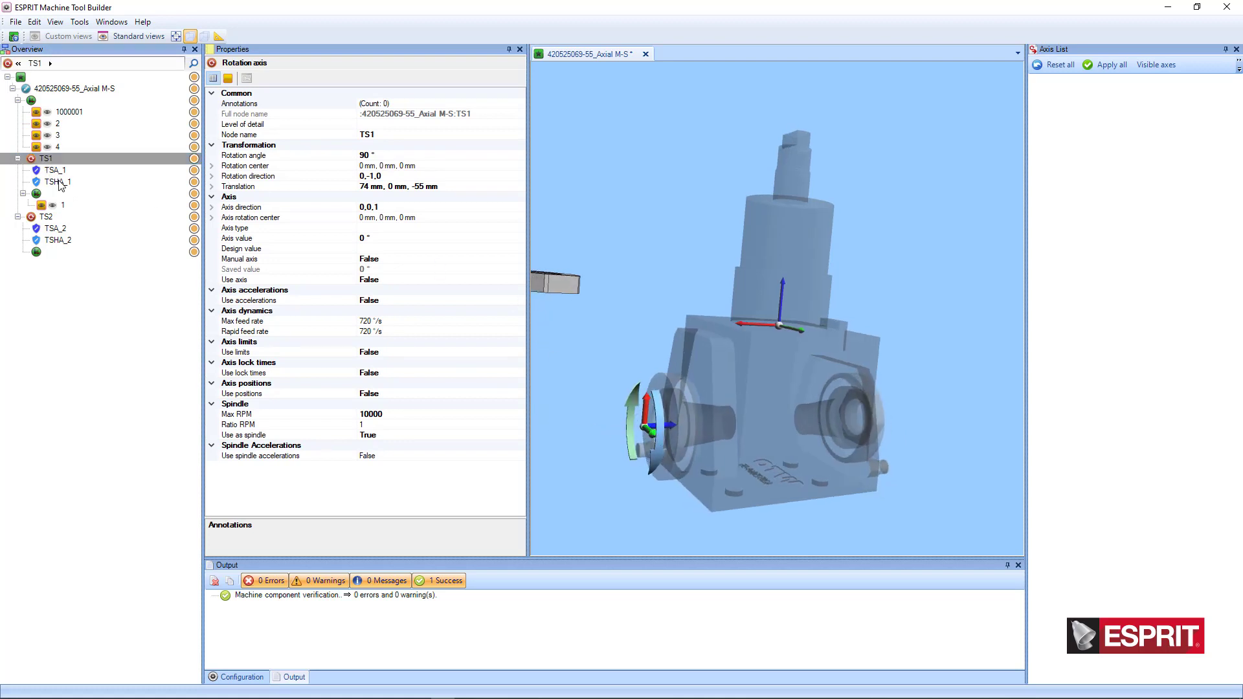
pyautogui.click(58, 135)
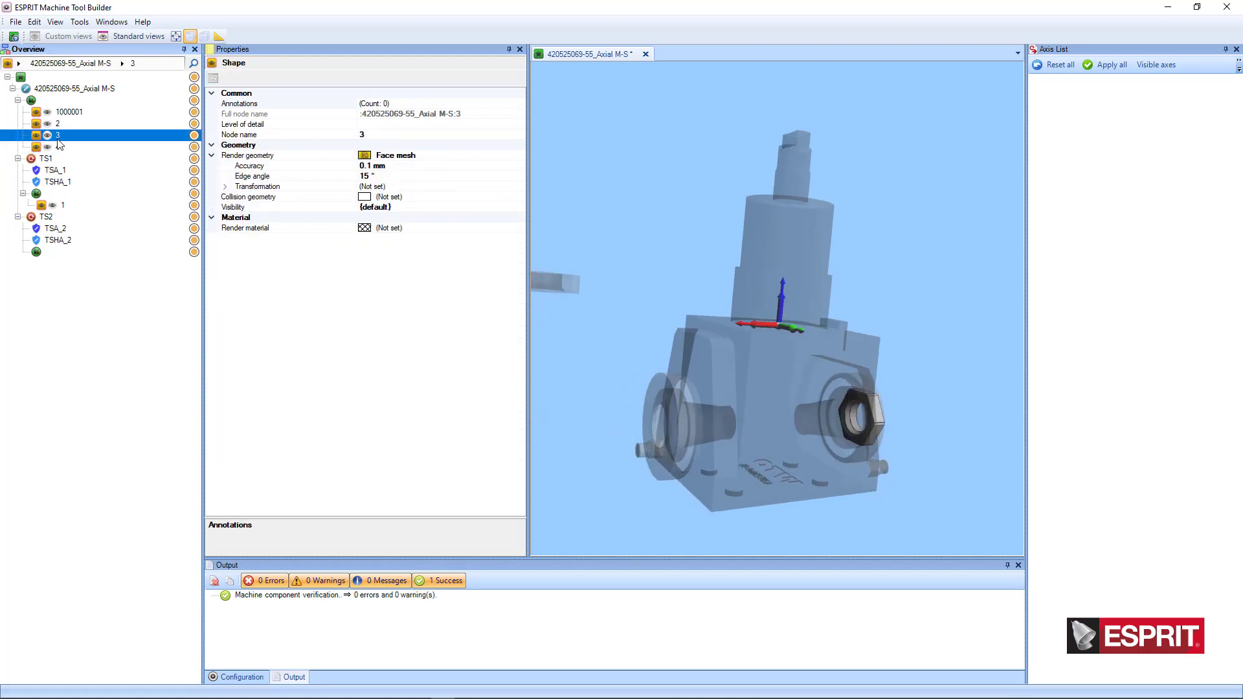
pyautogui.moveTo(56, 141); pyautogui.dragTo(62, 257)
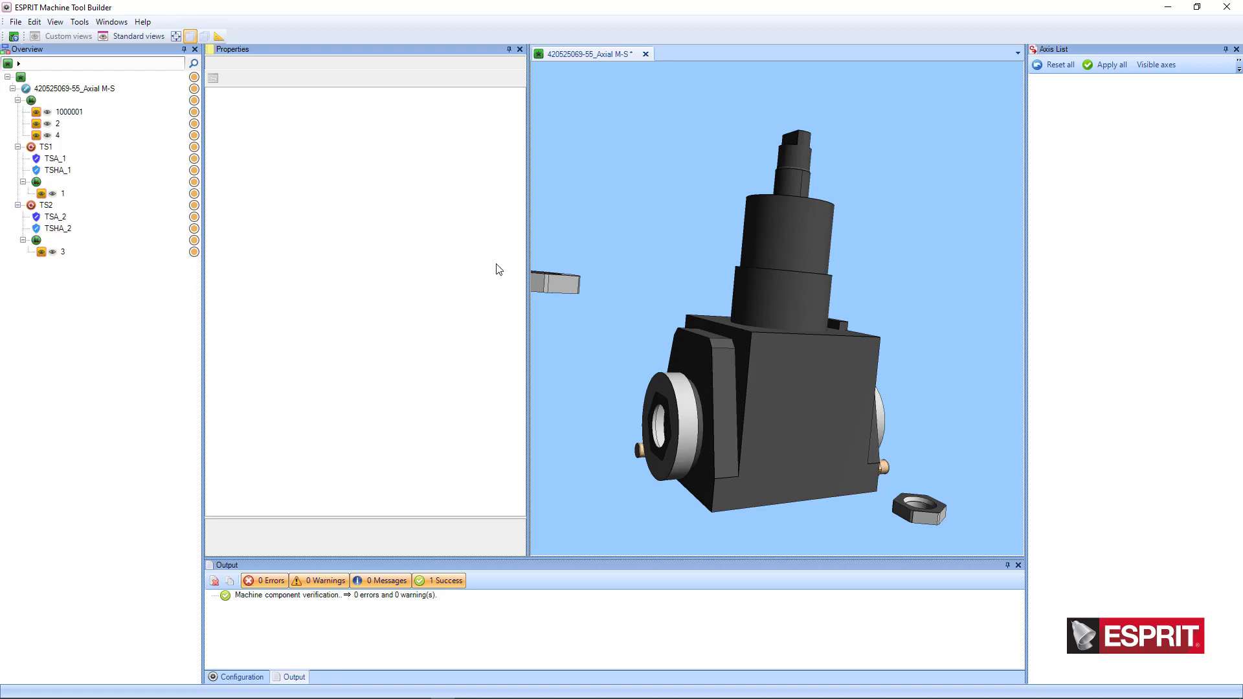
# Step: Round off the TS1 spindle axis translation value
pyautogui.click(51, 148)
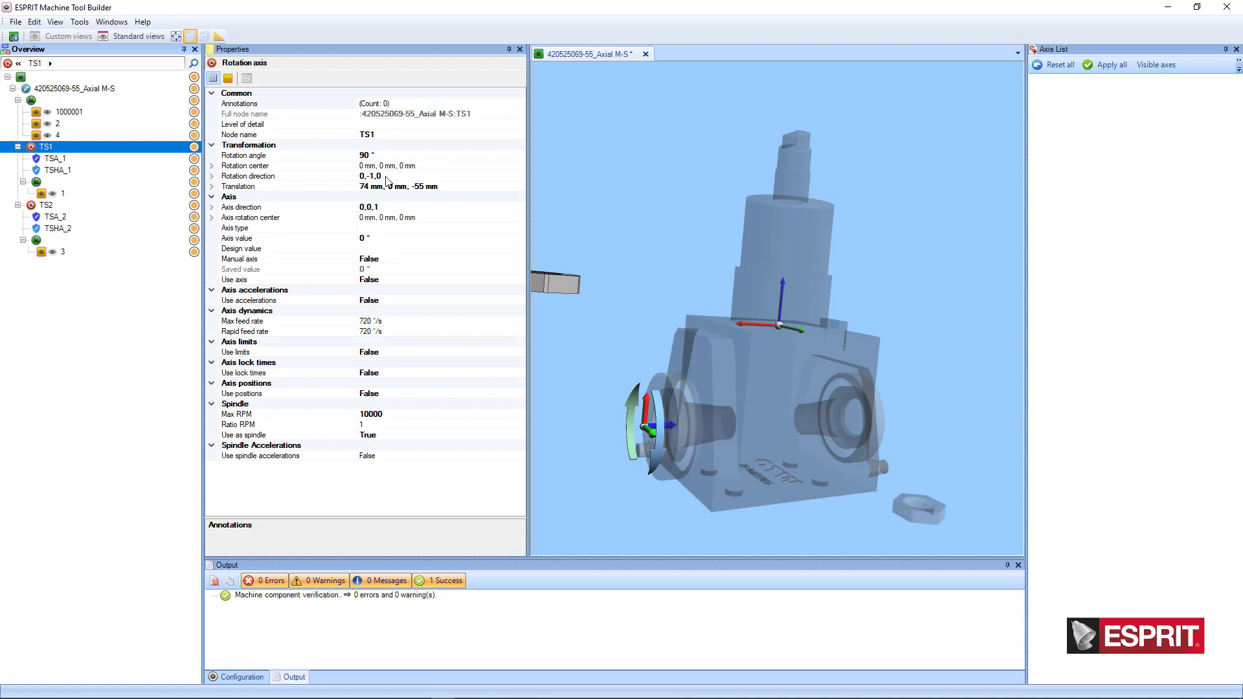
pyautogui.click(453, 189)
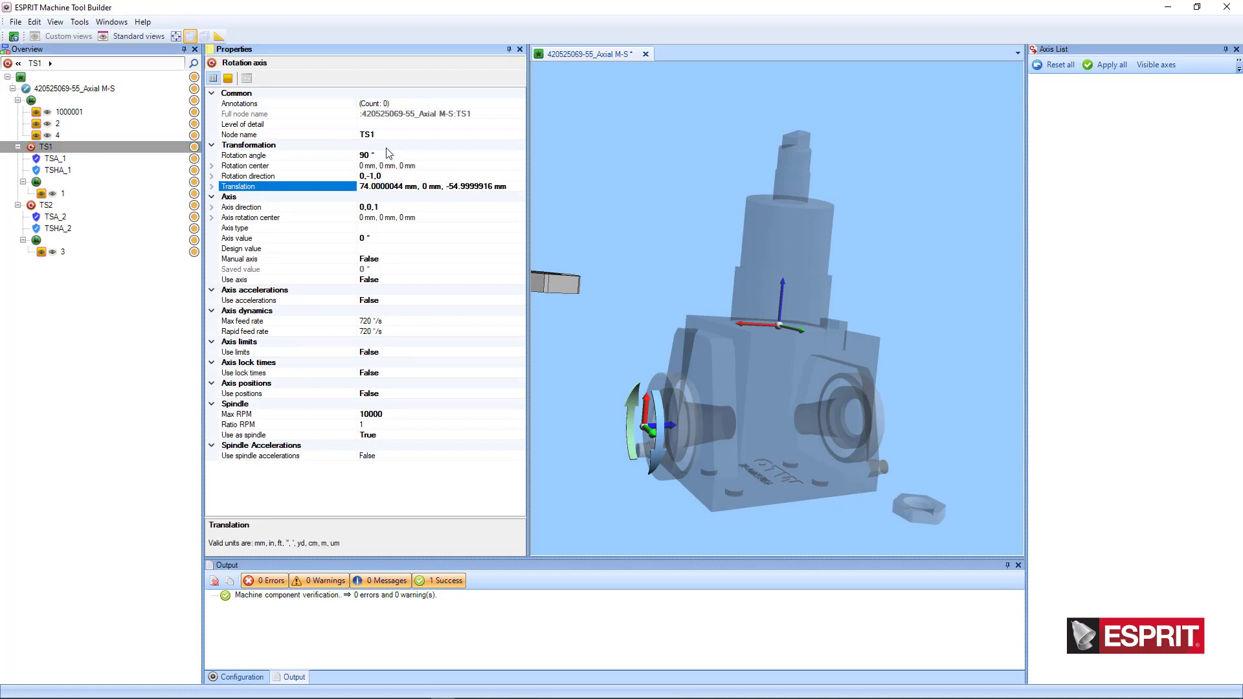
pyautogui.press('Return')
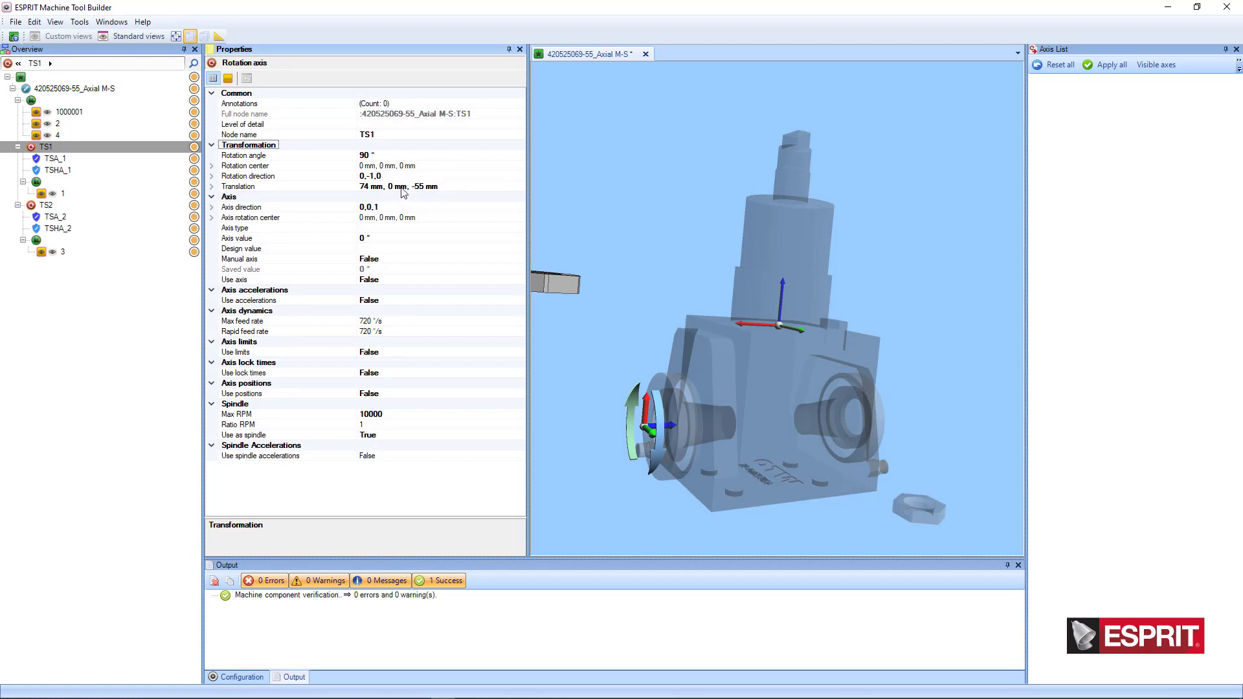
# Step: Give the TS1 nut group rotation angle -90° about direction 0,-1,0
pyautogui.click(65, 186)
pyautogui.click(386, 157)
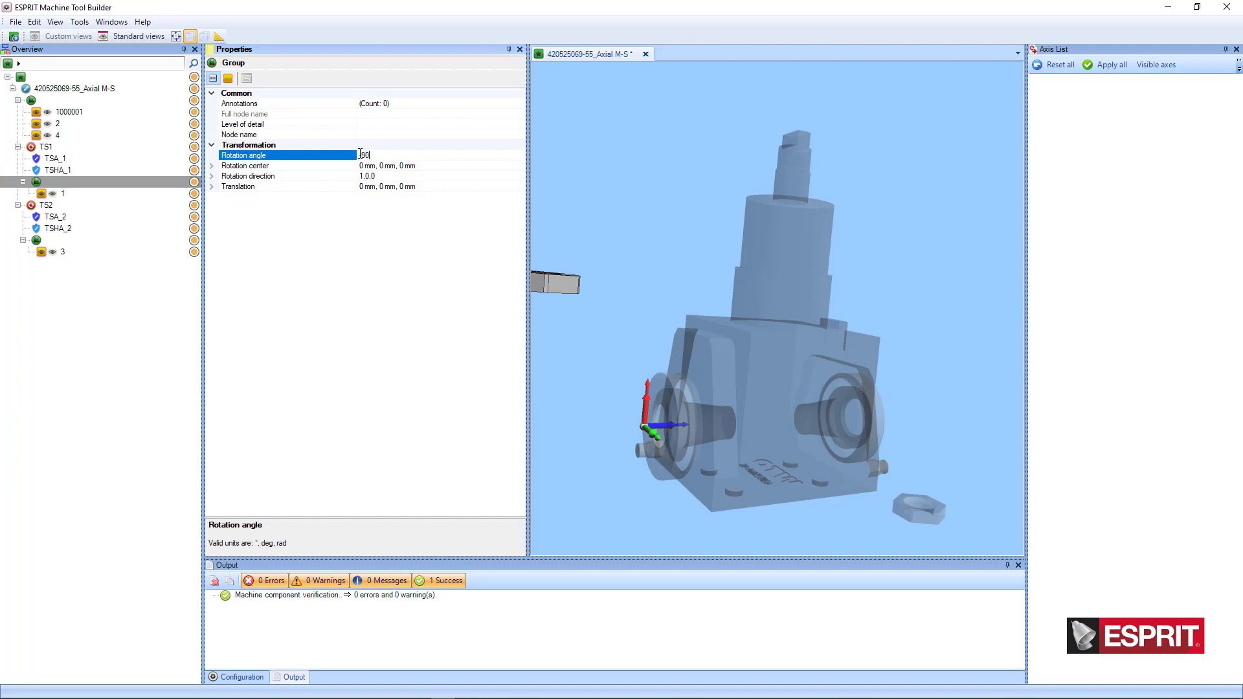
pyautogui.write('-90')
pyautogui.press('Return')
pyautogui.click(385, 177)
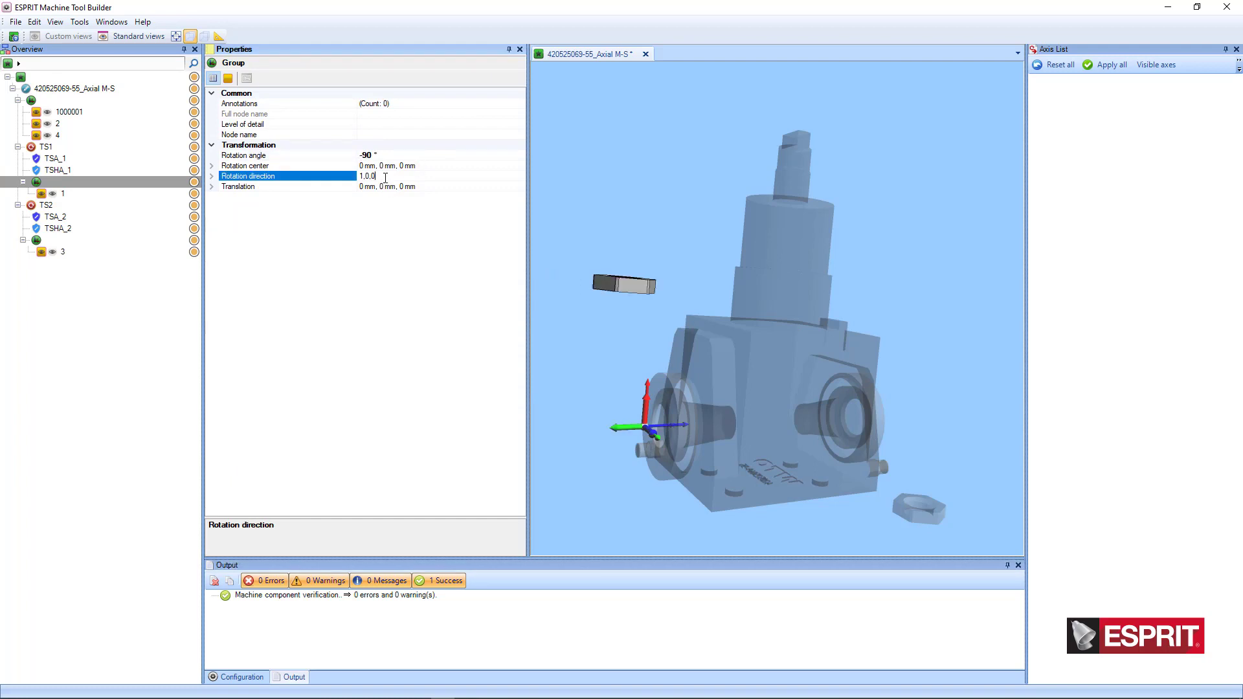
pyautogui.doubleClick(385, 177)
pyautogui.write('0,-')
pyautogui.press('Return')
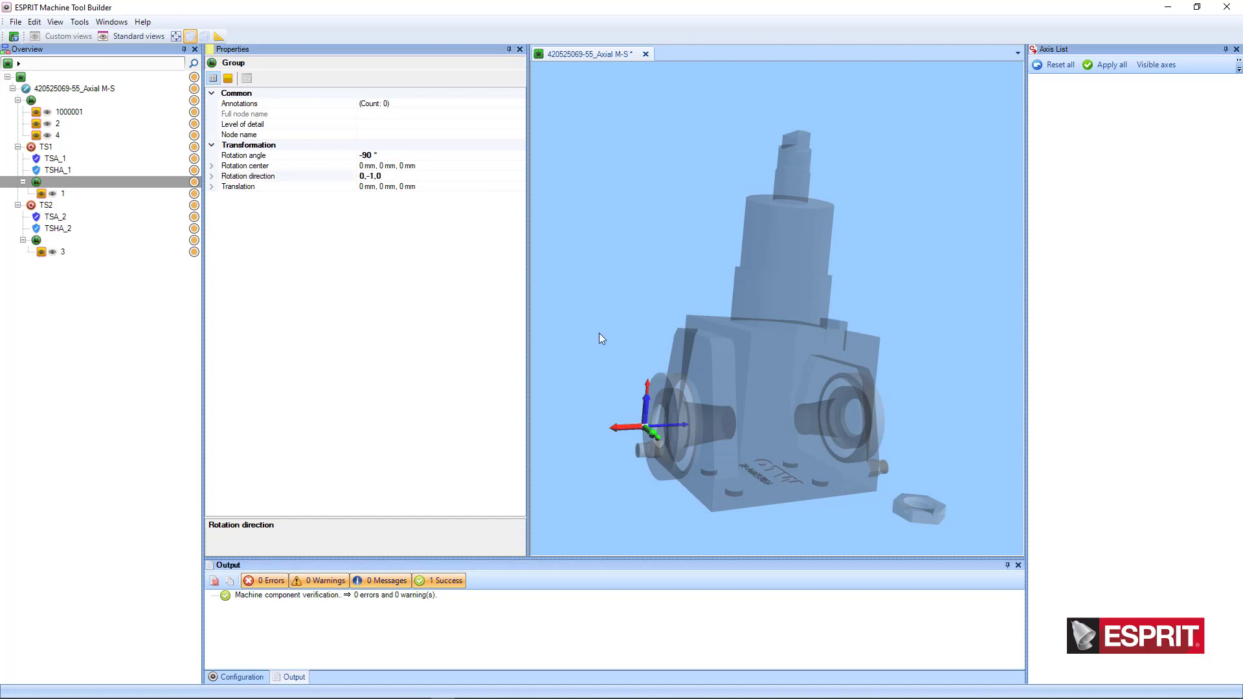
# Step: Enter the TS1 group translation, first as -55, 0, -74 mm
pyautogui.click(69, 148)
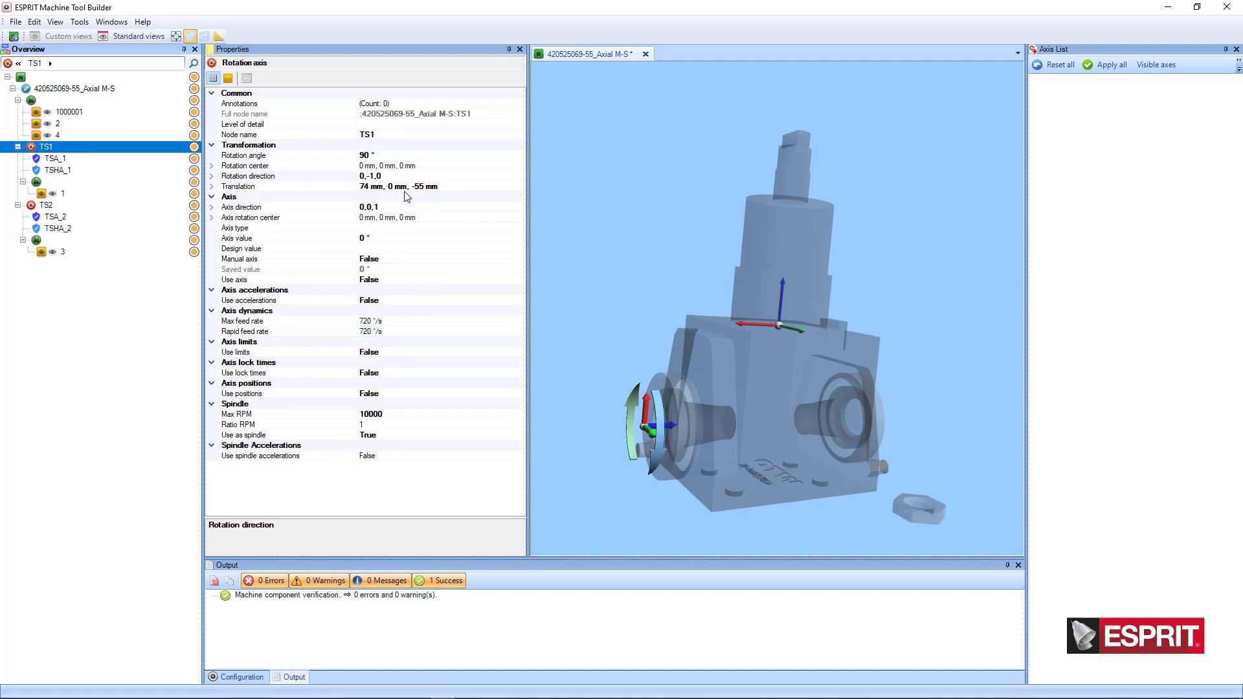
pyautogui.click(70, 184)
pyautogui.click(434, 188)
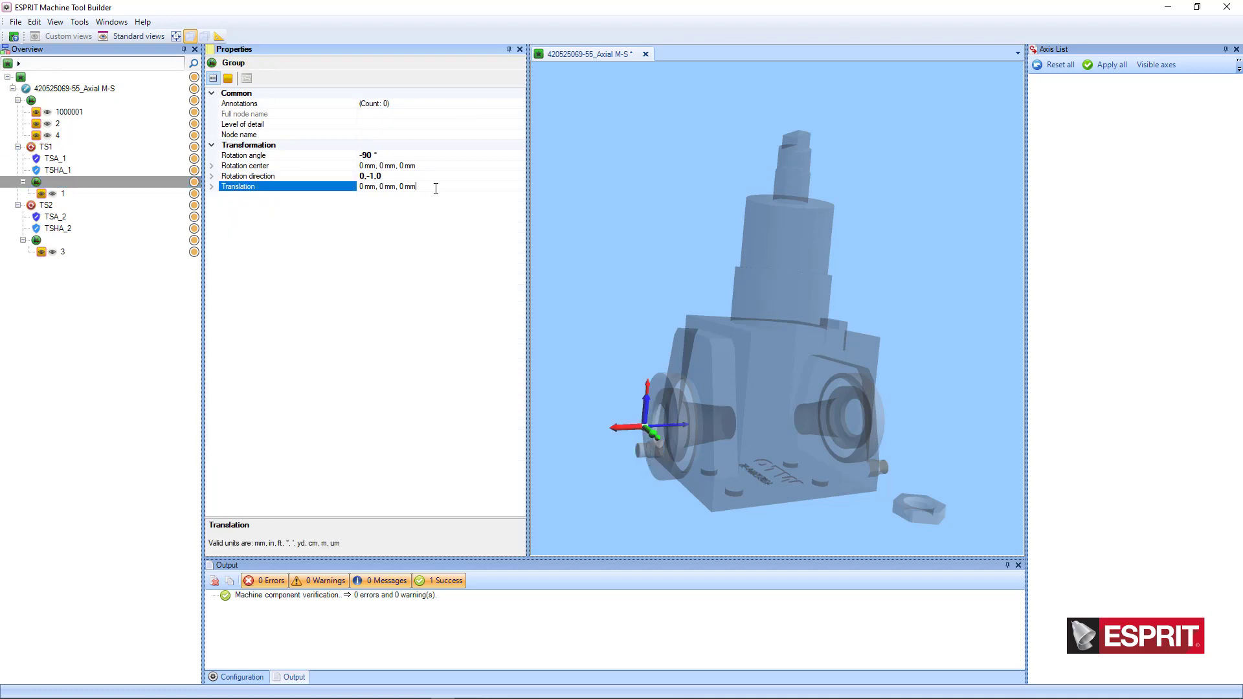
pyautogui.moveTo(434, 187); pyautogui.dragTo(331, 197)
pyautogui.write('-')
pyautogui.write('55,0,74')
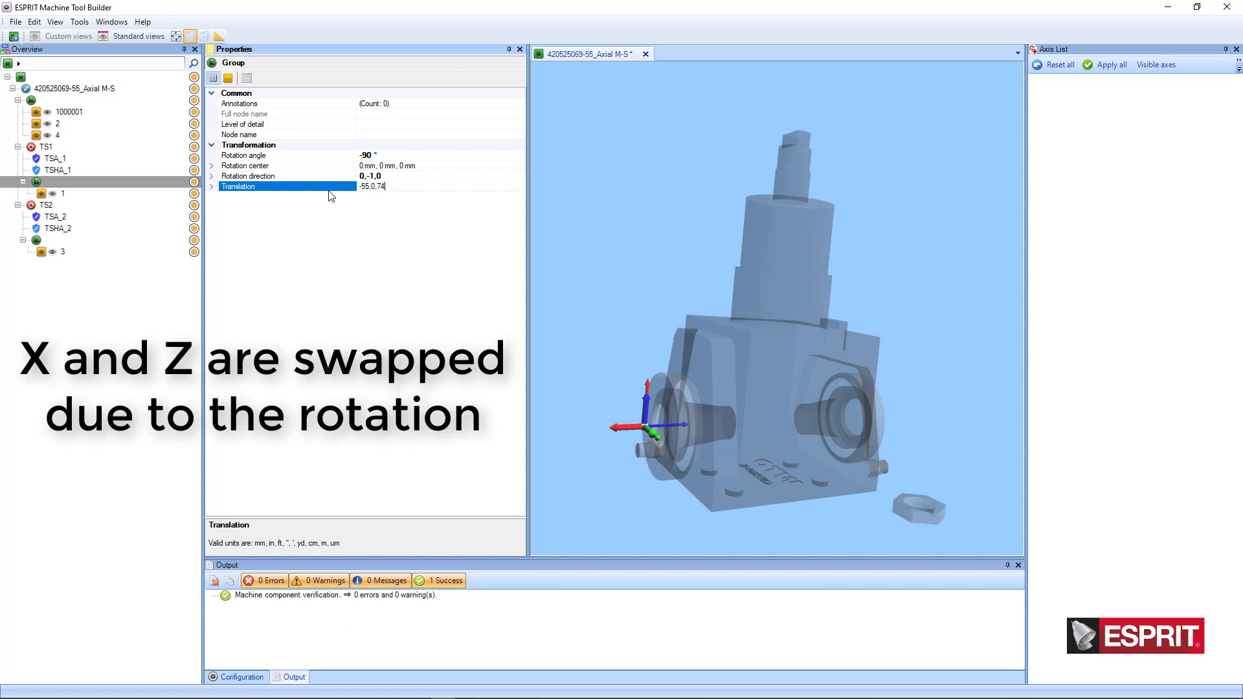
pyautogui.press('Return')
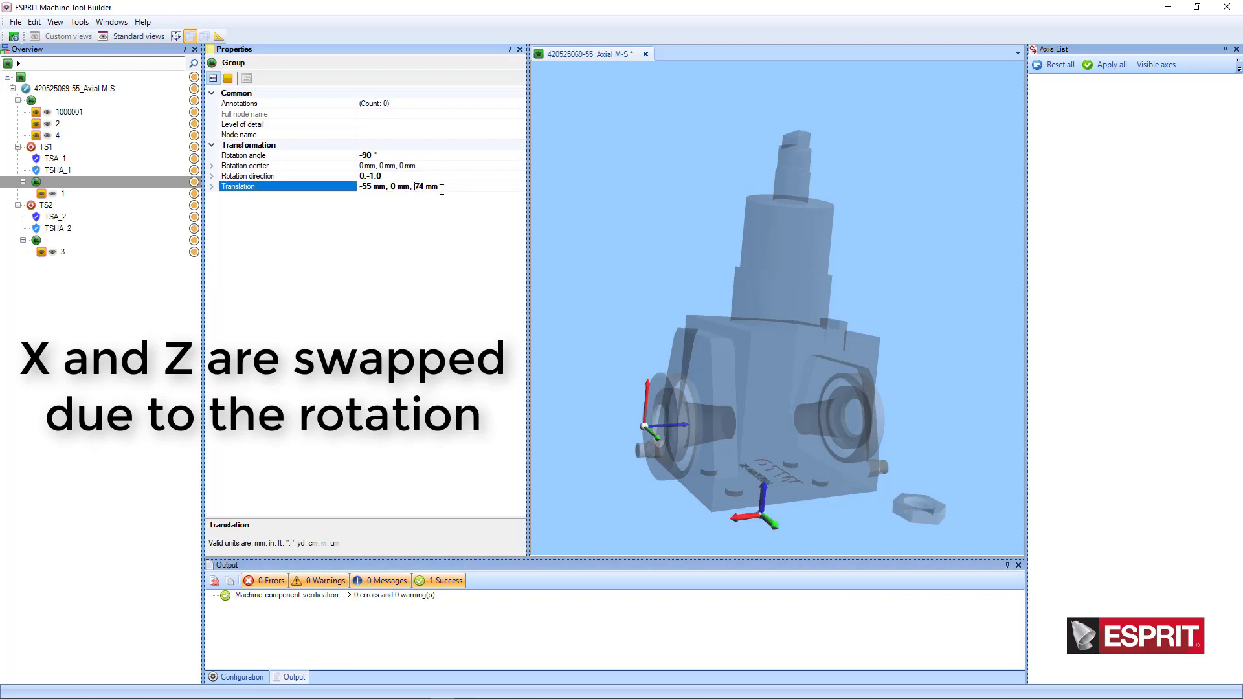
pyautogui.click(415, 186)
pyautogui.write('-')
pyautogui.press('Return')
# Step: Correct the TS1 group translation to 55, 0, 74 mm and check the nut's seating
pyautogui.scroll(-3, 678, 323)
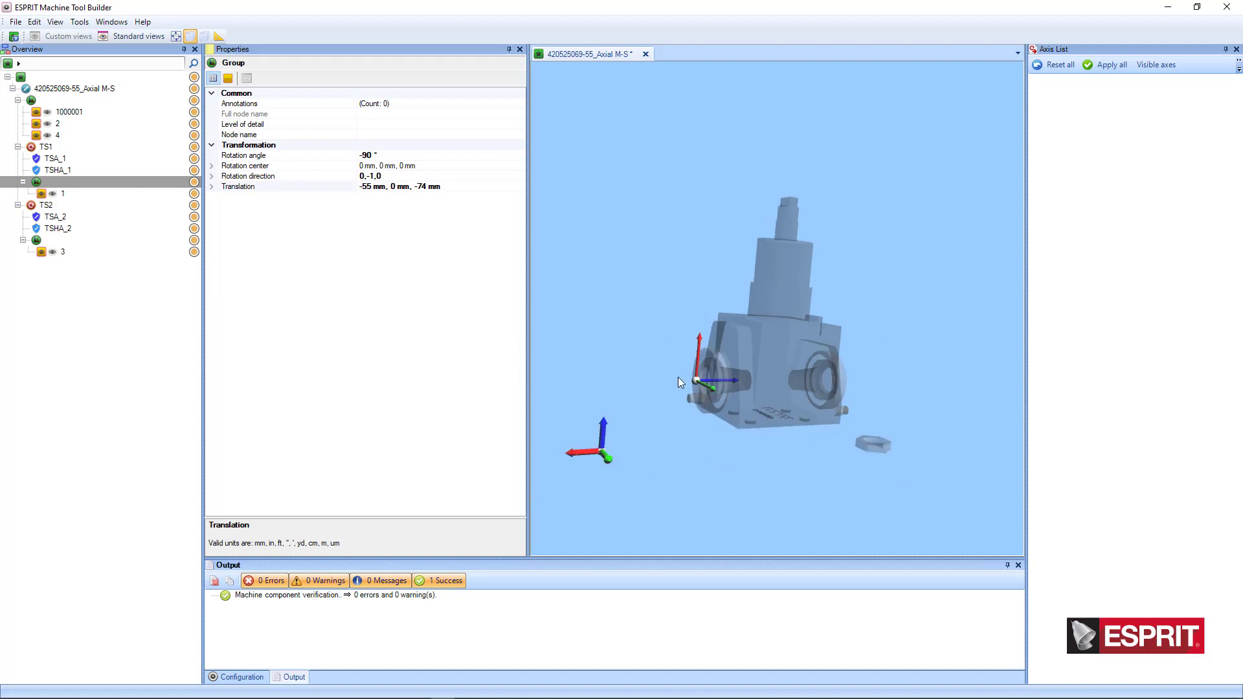
pyautogui.scroll(-2, 678, 380)
pyautogui.click(364, 188)
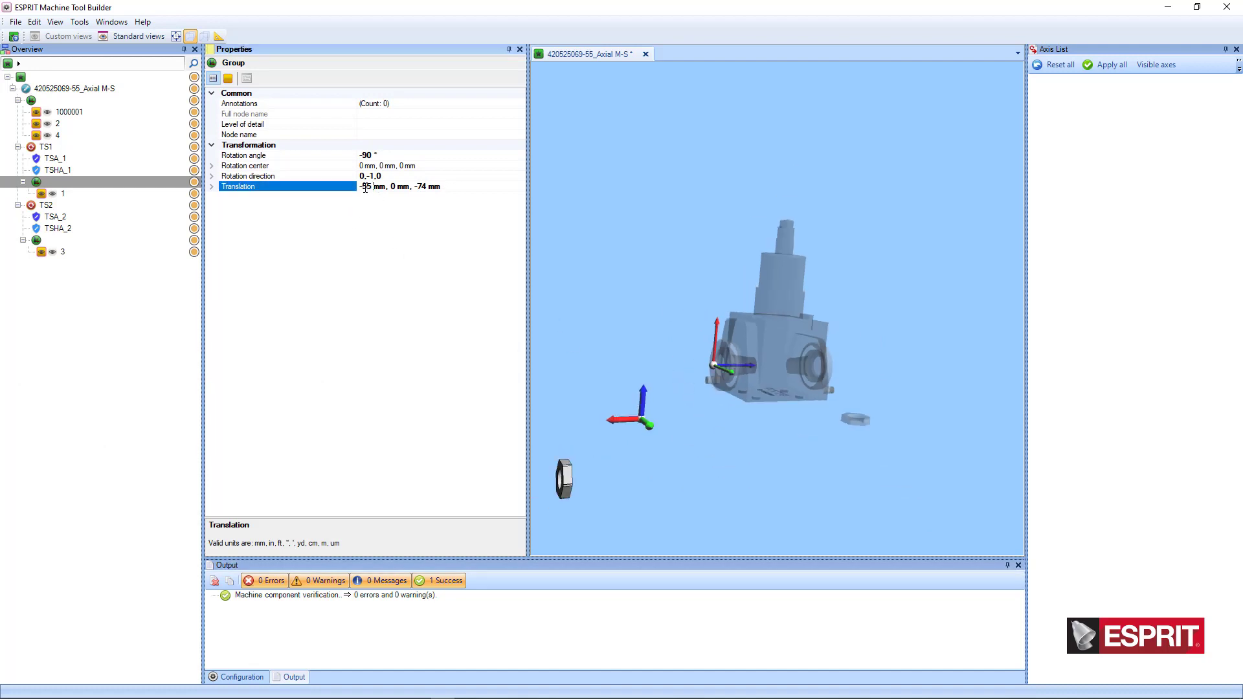
pyautogui.press('BackSpace')
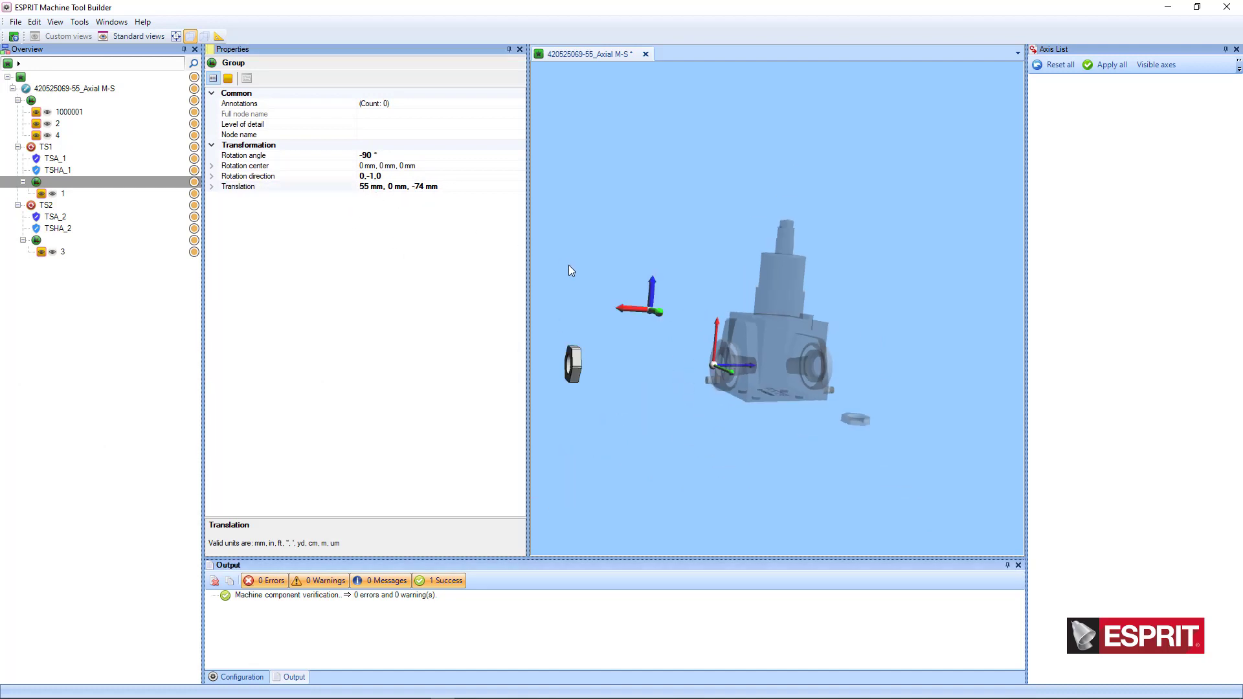
pyautogui.click(421, 187)
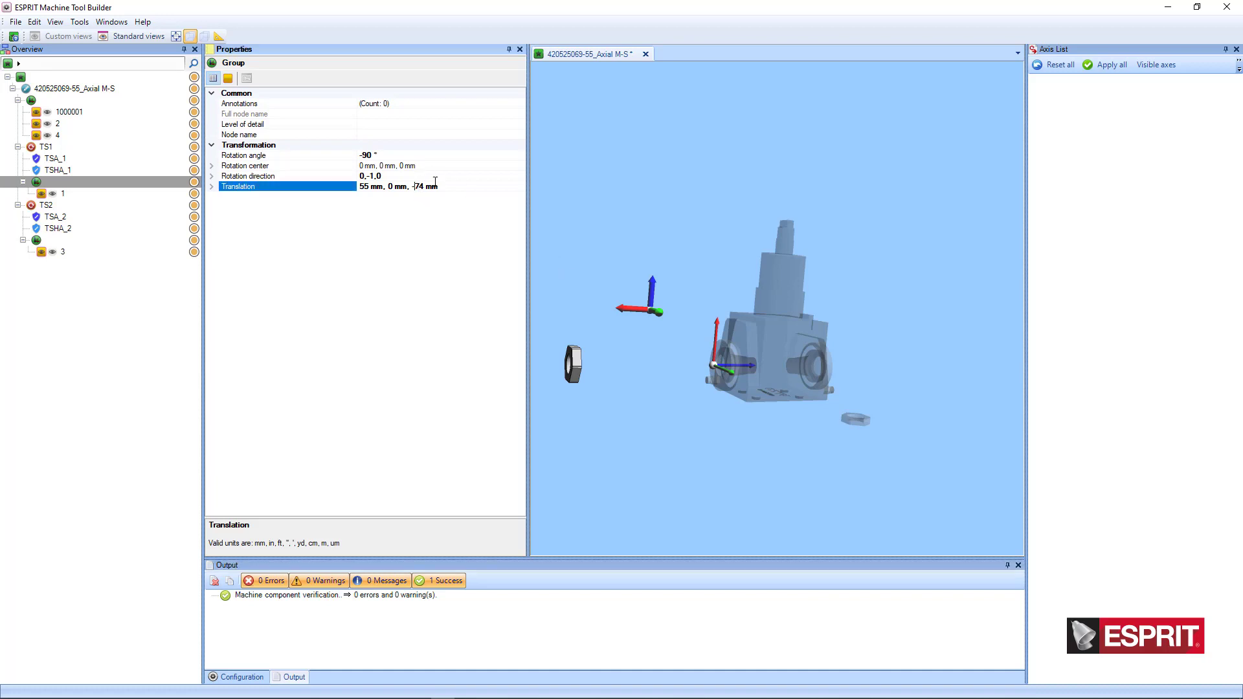
pyautogui.press('BackSpace')
pyautogui.press('Return')
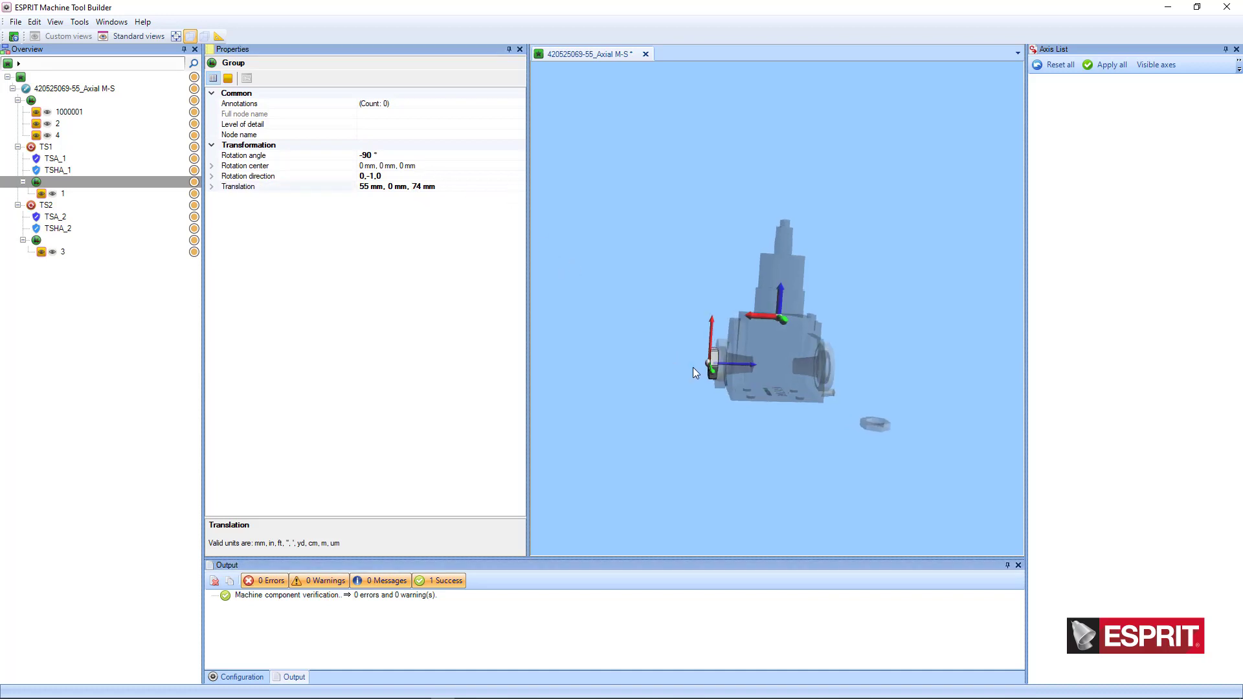
pyautogui.scroll(4, 716, 366)
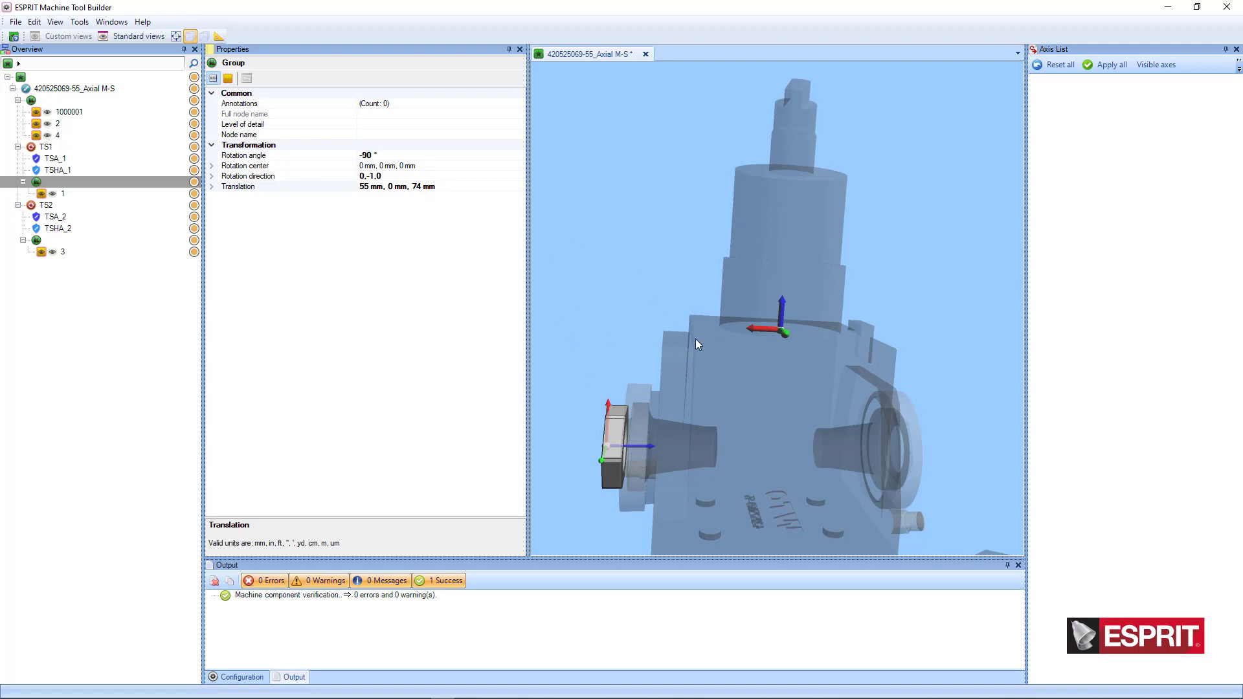
pyautogui.moveTo(650, 455); pyautogui.dragTo(658, 451, button='middle')
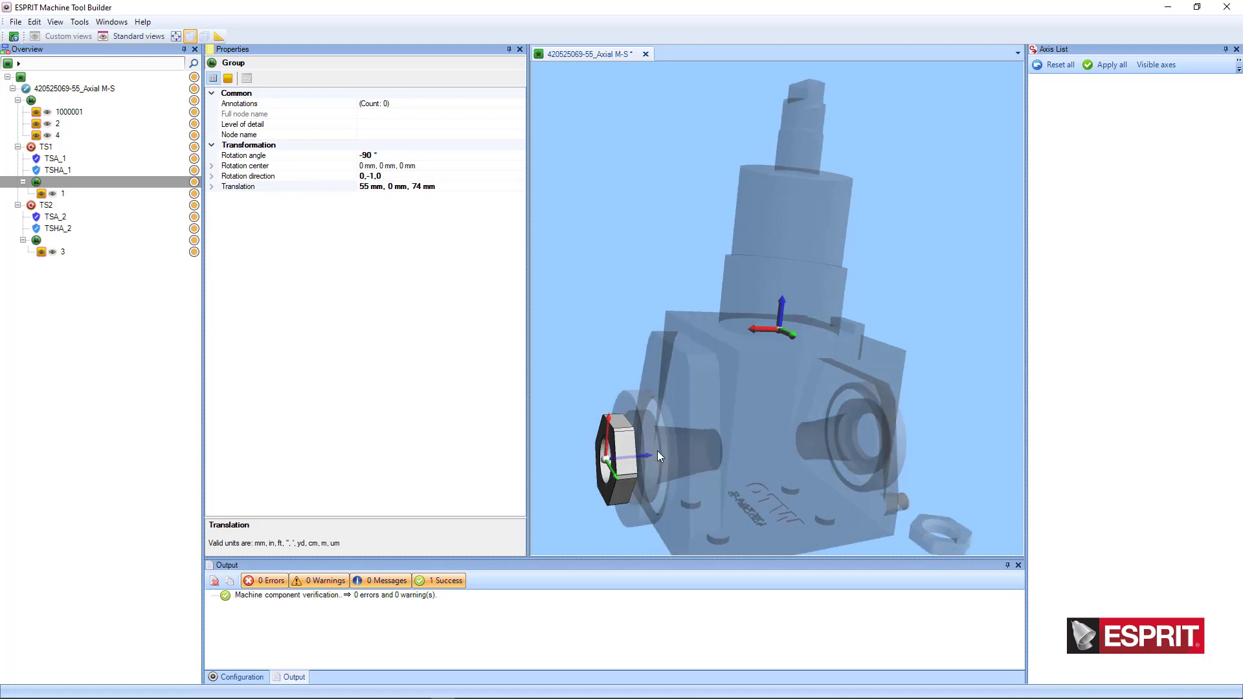
pyautogui.scroll(-2, 634, 442)
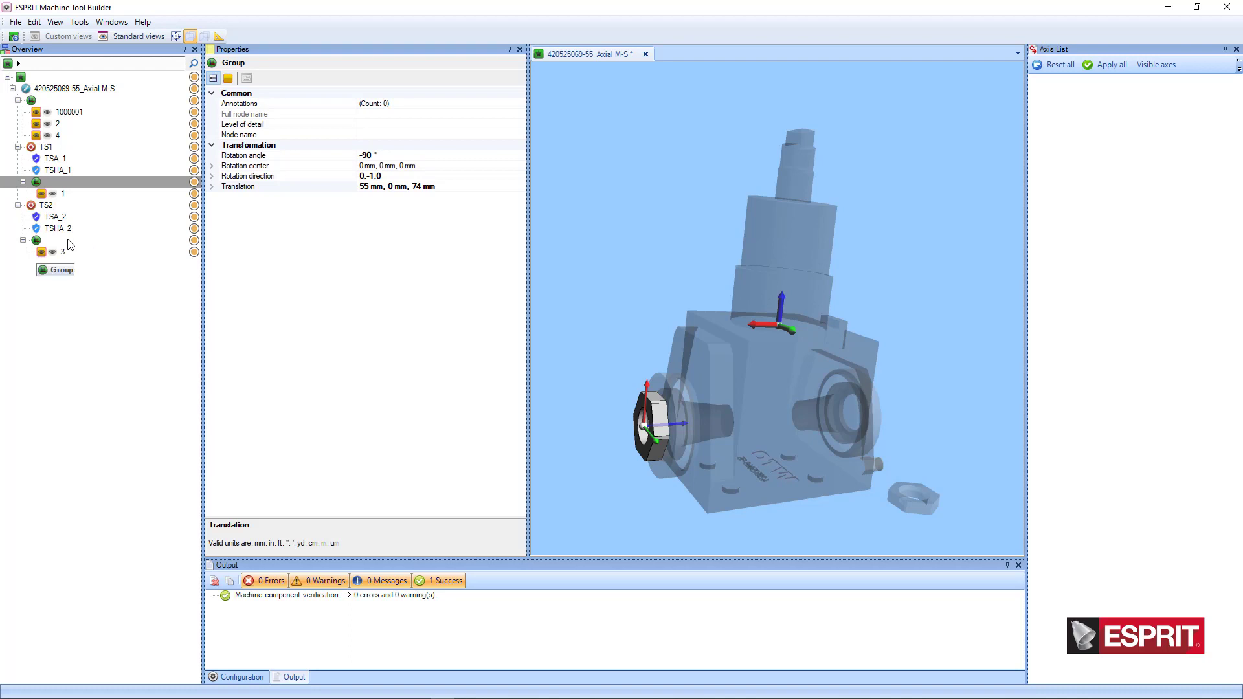
# Step: Give the TS2 nut group rotation direction 0.7071,0,0.7071 and angle -180°
pyautogui.click(53, 205)
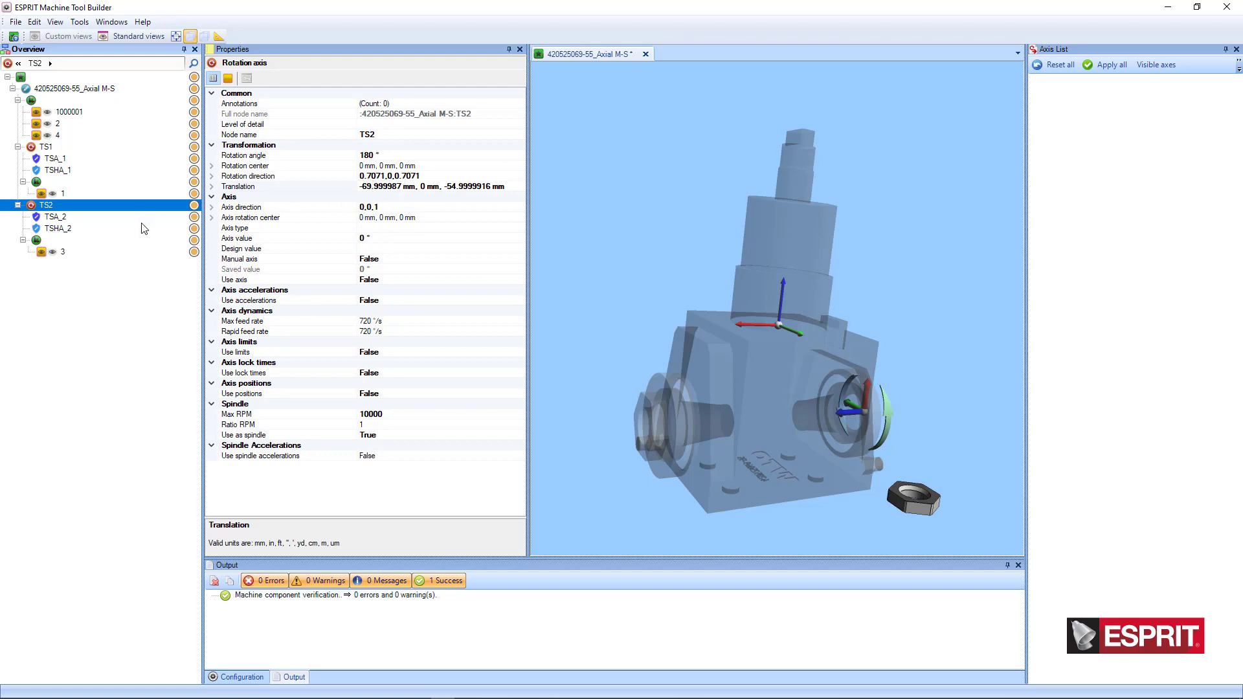
pyautogui.click(67, 240)
pyautogui.click(392, 176)
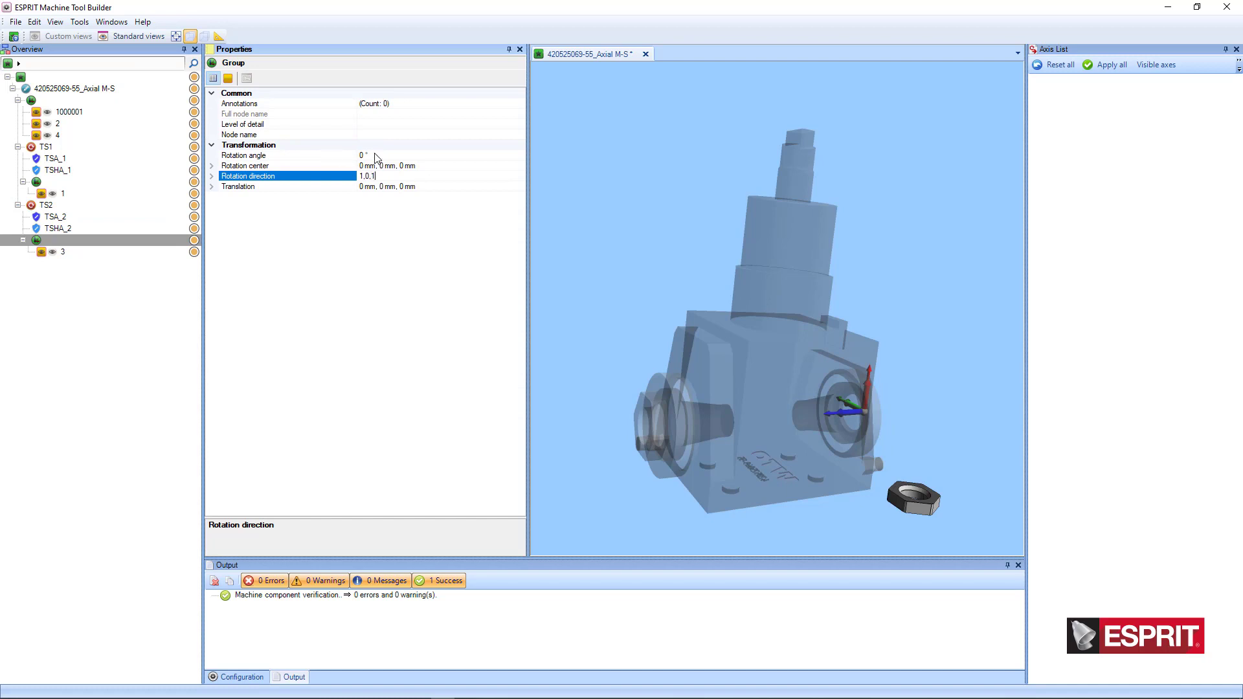
pyautogui.click(375, 155)
pyautogui.write('-180')
pyautogui.press('Return')
# Step: Set the TS2 group translation to 55, 0, 70 mm and check the nut position
pyautogui.click(76, 206)
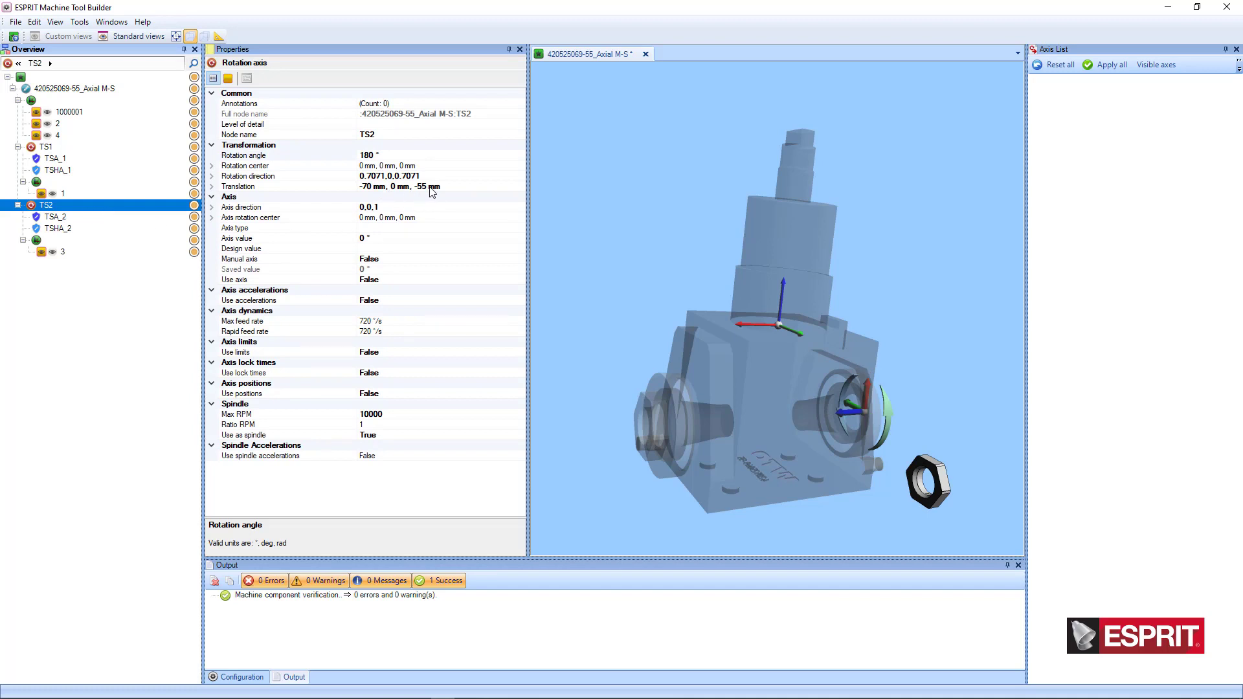
pyautogui.click(66, 183)
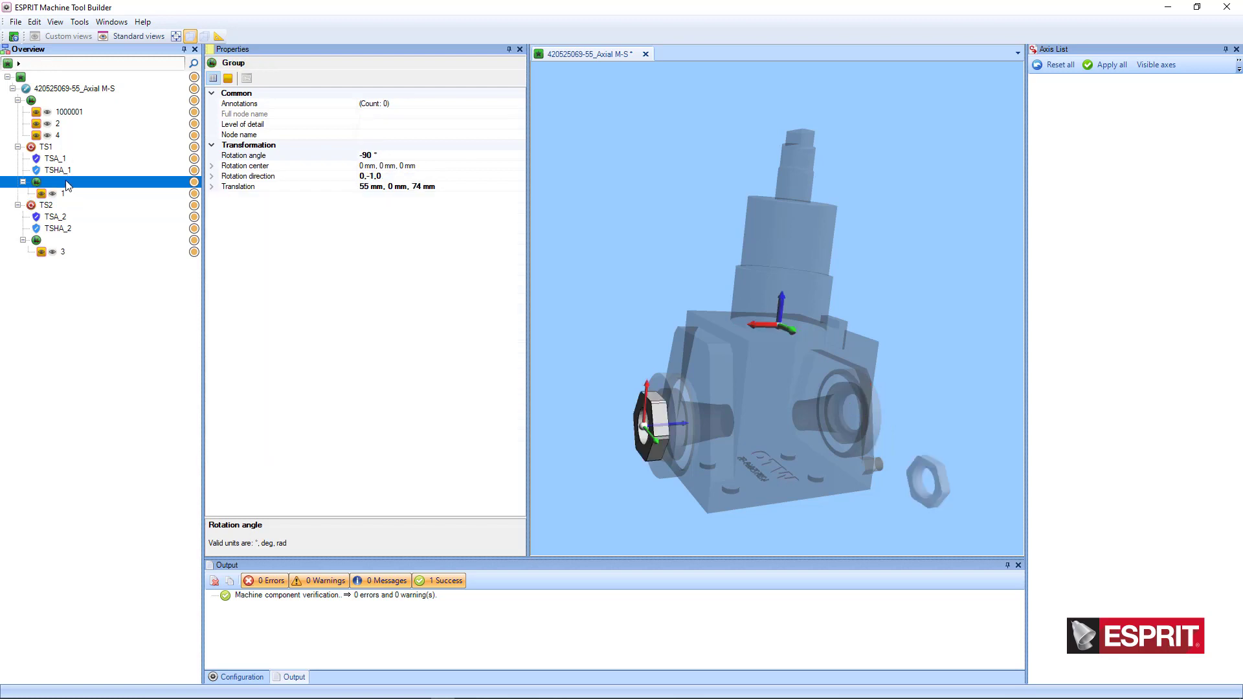
pyautogui.click(64, 241)
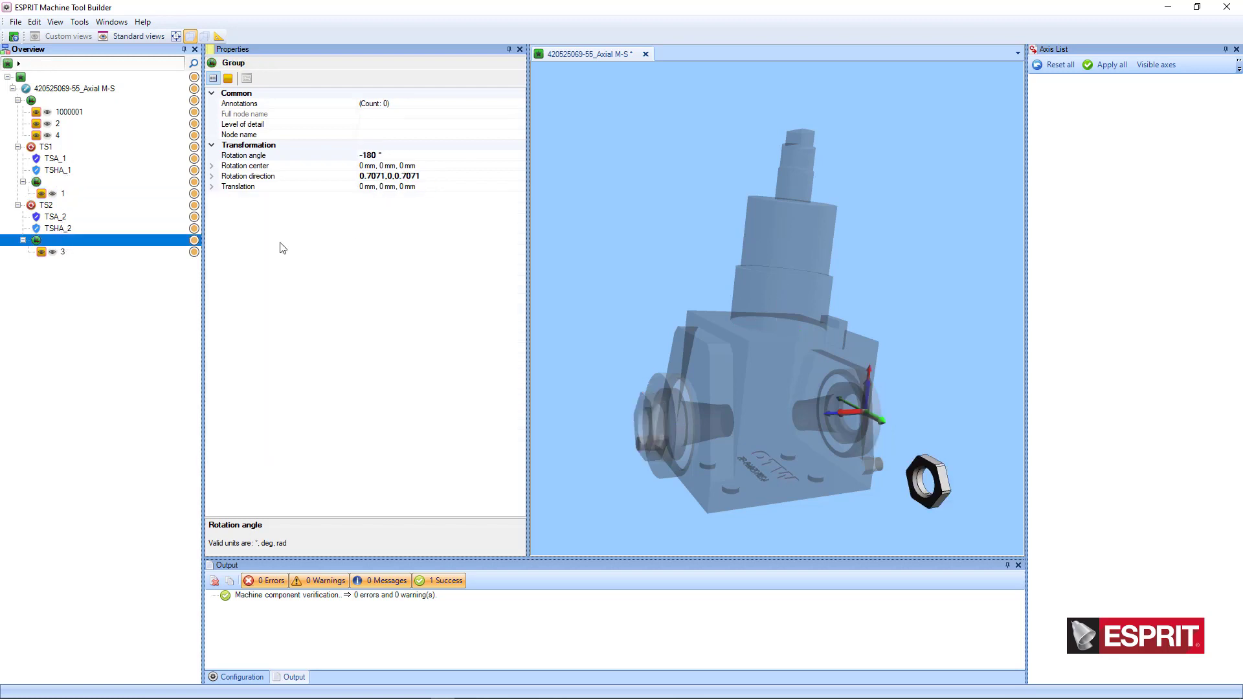
pyautogui.click(404, 189)
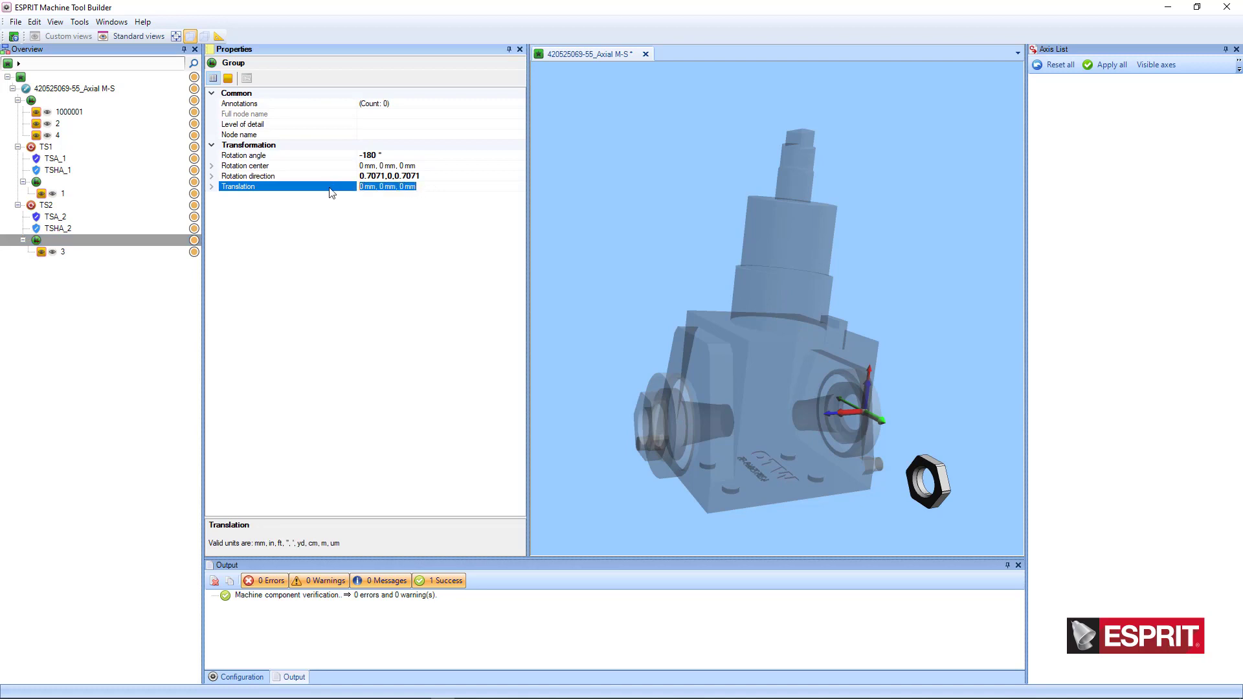
pyautogui.write('55')
pyautogui.press('Return')
pyautogui.moveTo(773, 386)
pyautogui.mouseDown(button='middle')
pyautogui.moveTo(738, 372)
pyautogui.moveTo(767, 383)
pyautogui.moveTo(755, 387)
pyautogui.mouseUp(button='middle')
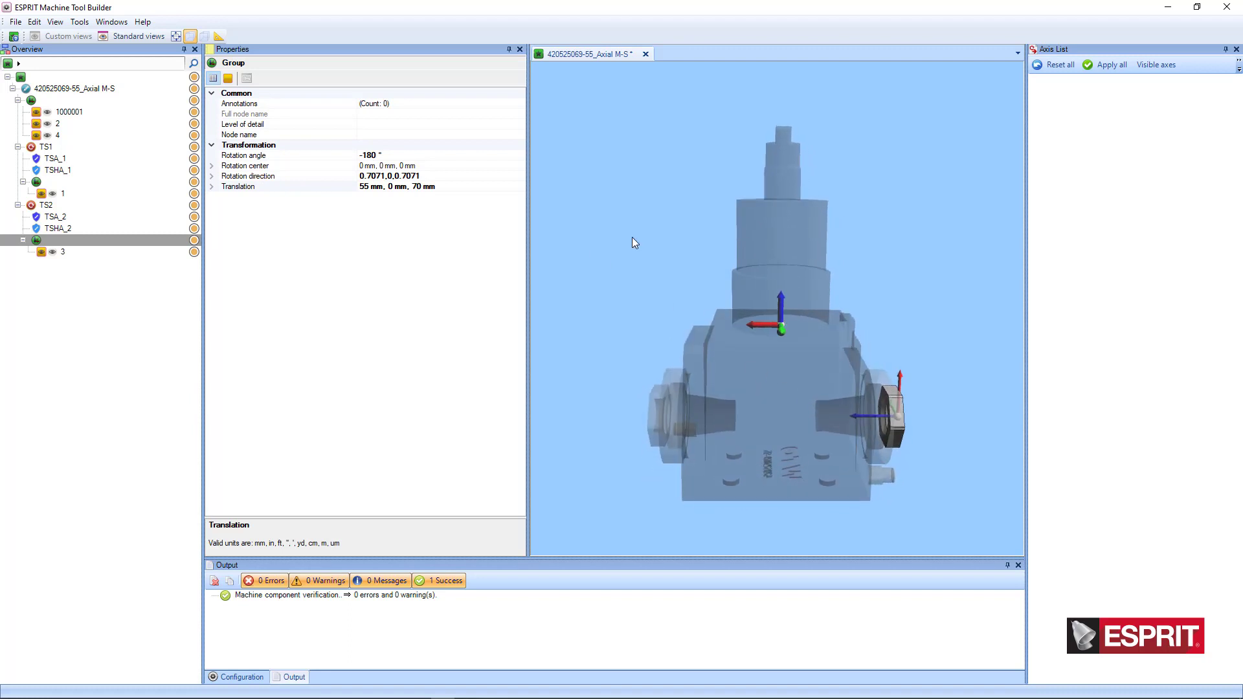
pyautogui.click(16, 22)
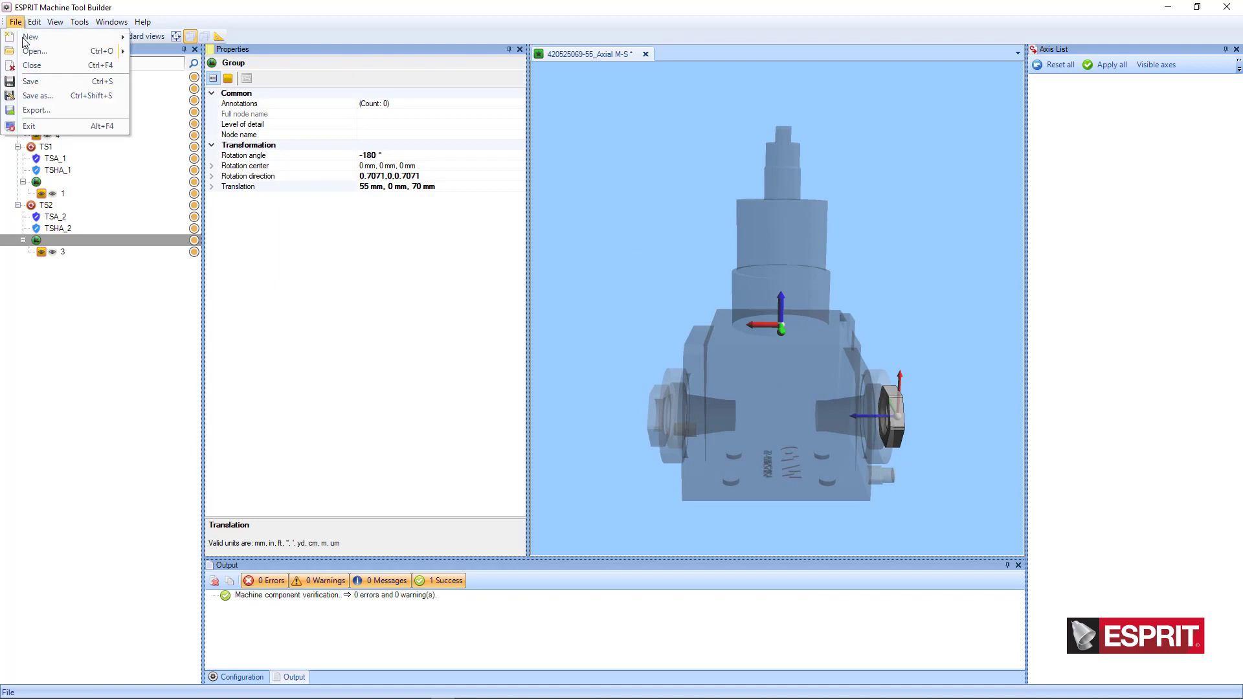
pyautogui.click(30, 81)
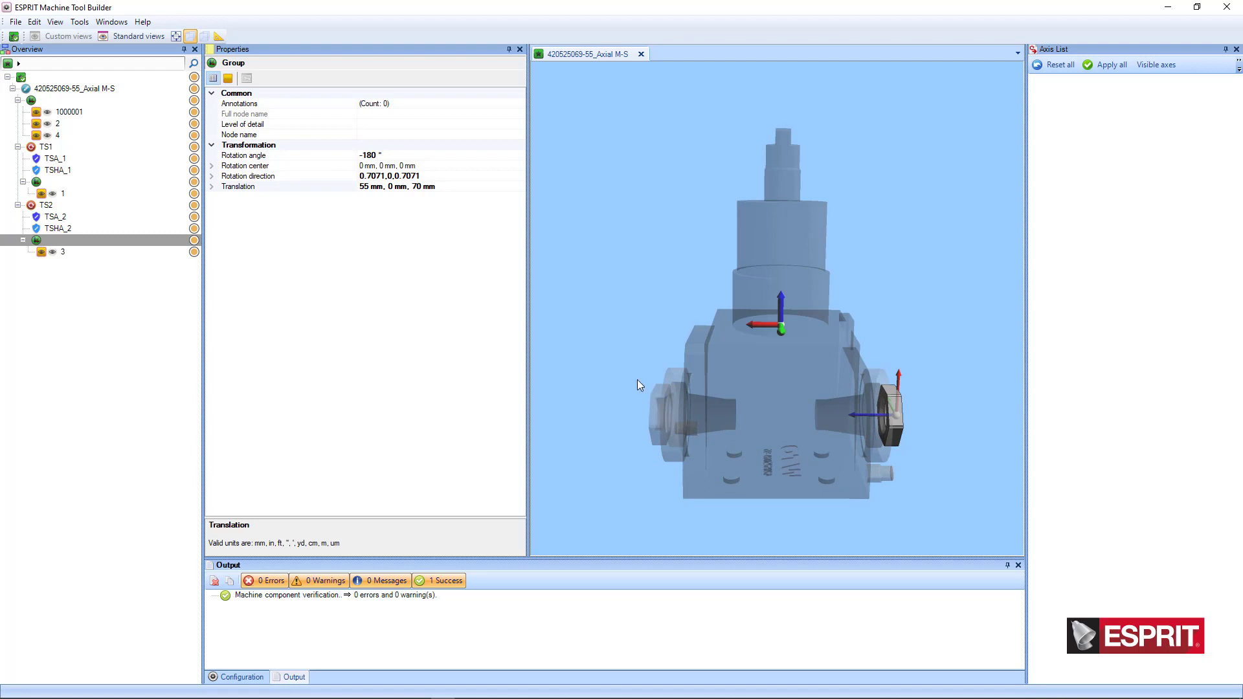
pyautogui.moveTo(638, 380); pyautogui.dragTo(661, 394, button='middle')
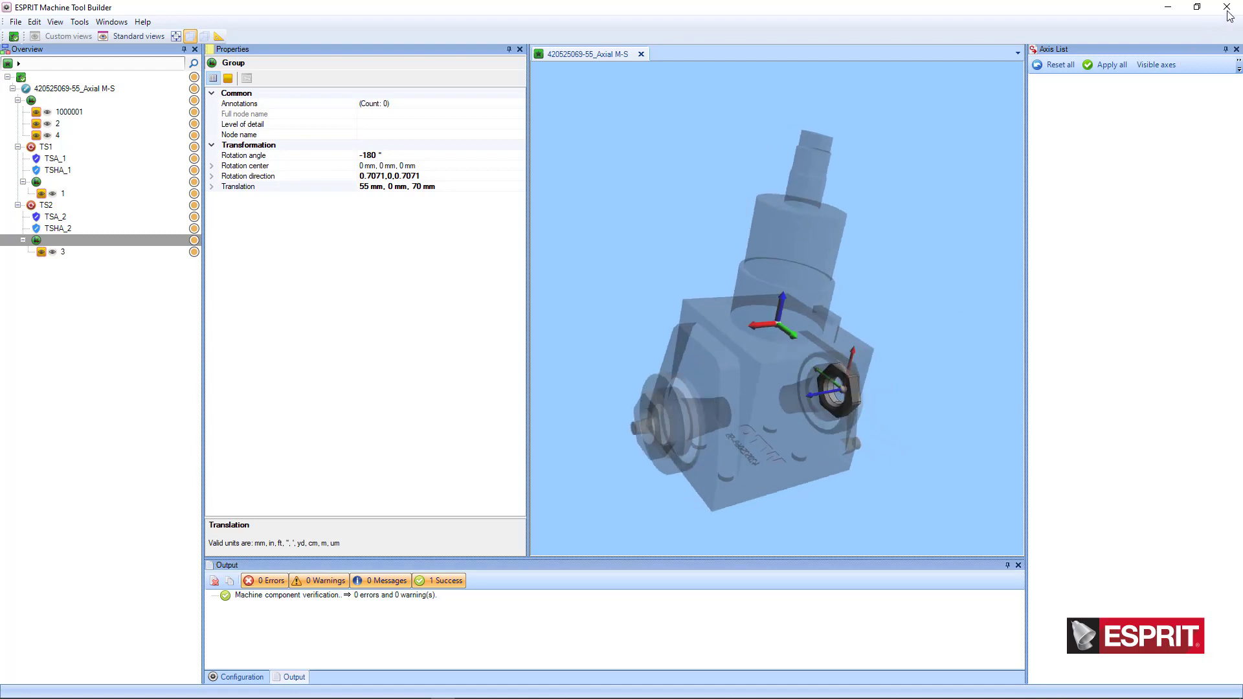